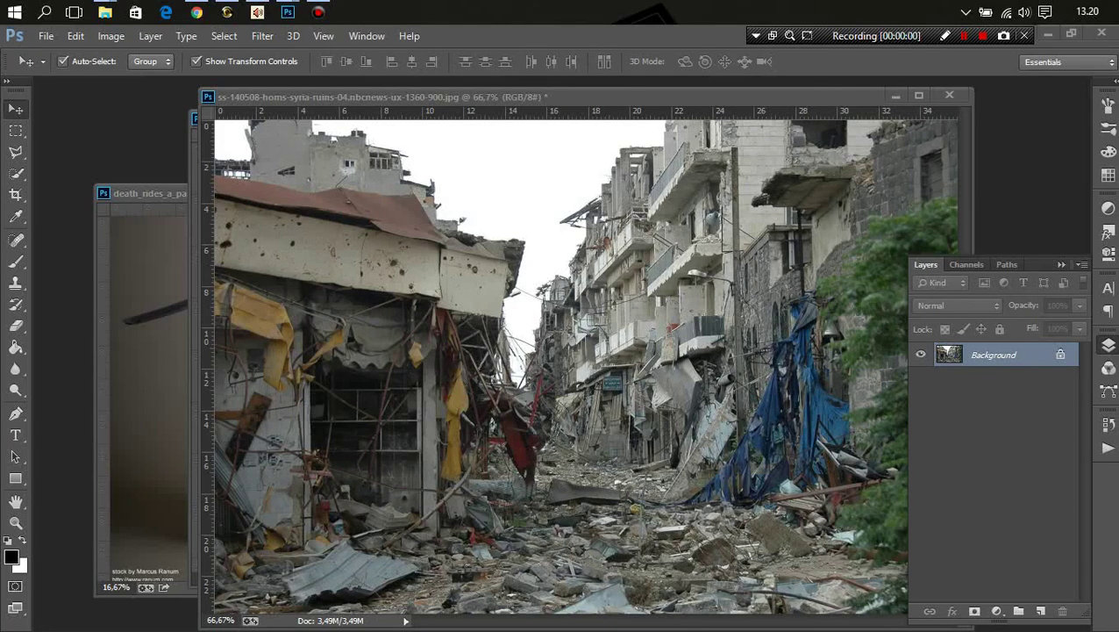
Minimize the ruins street photo and bring the death_rides reaper stock photo to the front
drag(527, 97, 456, 89)
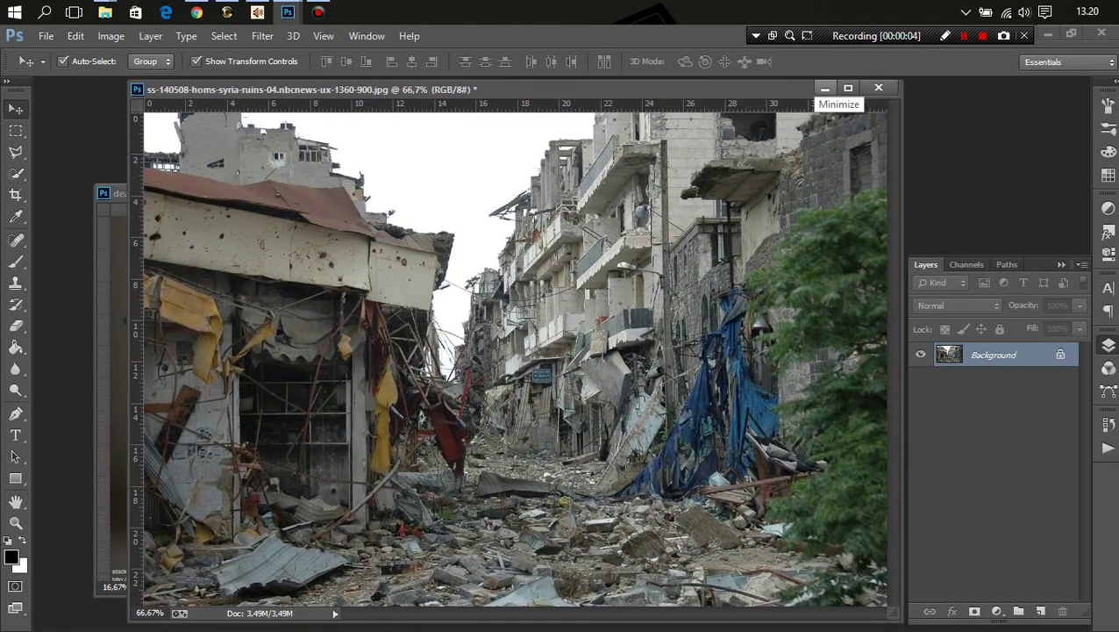
click(825, 88)
mouse_move(141, 193)
mouse_down()
mouse_move(436, 112)
mouse_move(423, 102)
mouse_up()
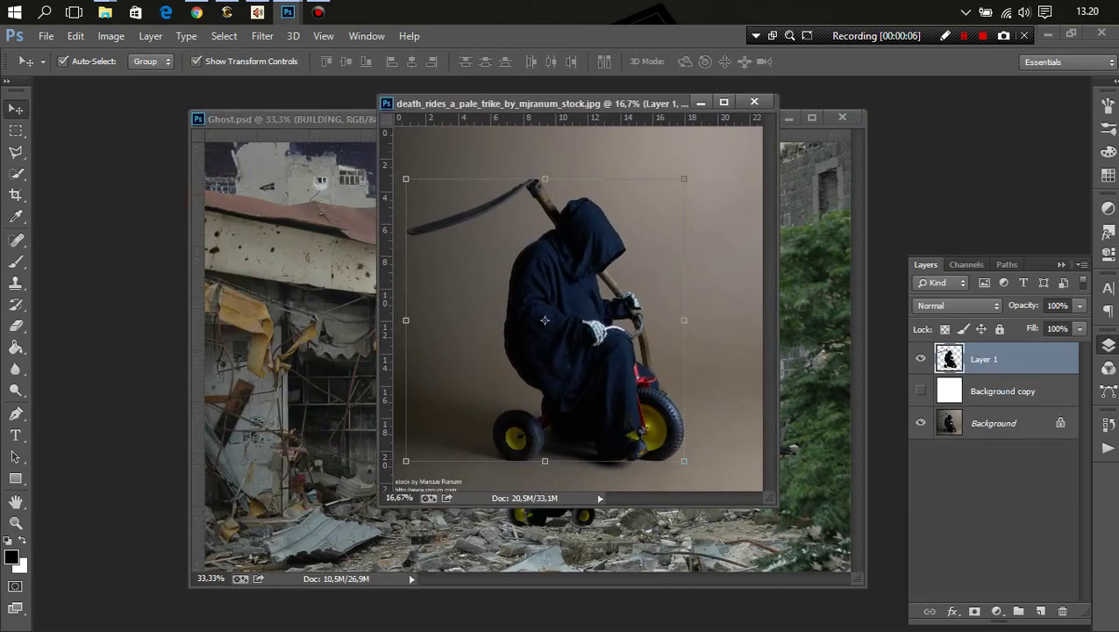
Toggle the stock photo's brown backdrop and white background copy to check the reaper cutout
click(920, 423)
click(920, 390)
click(920, 390)
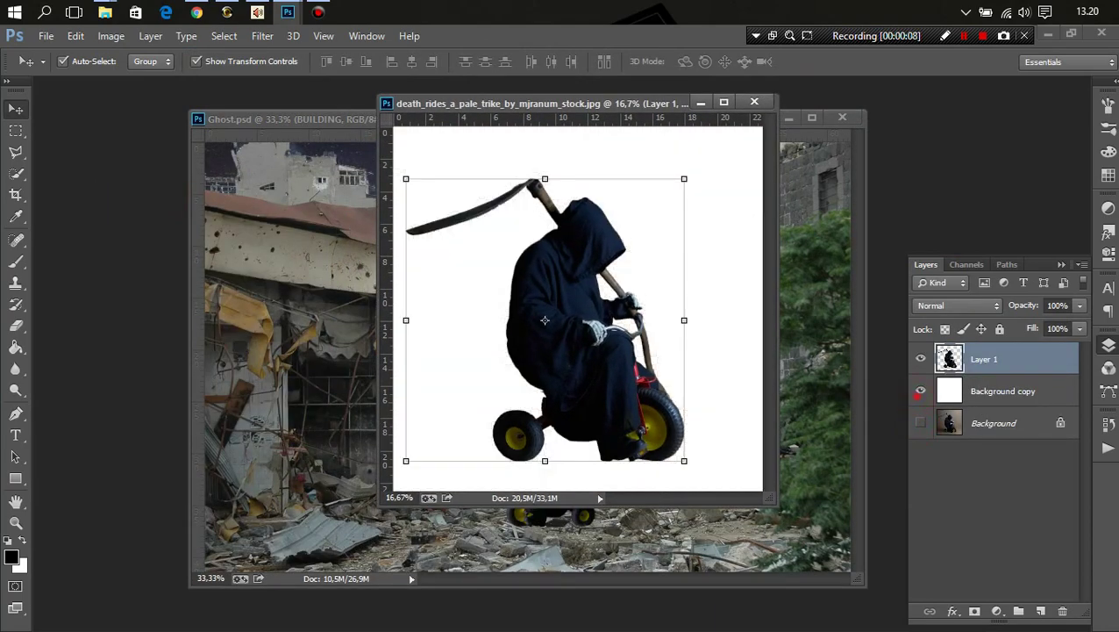
click(920, 423)
click(920, 423)
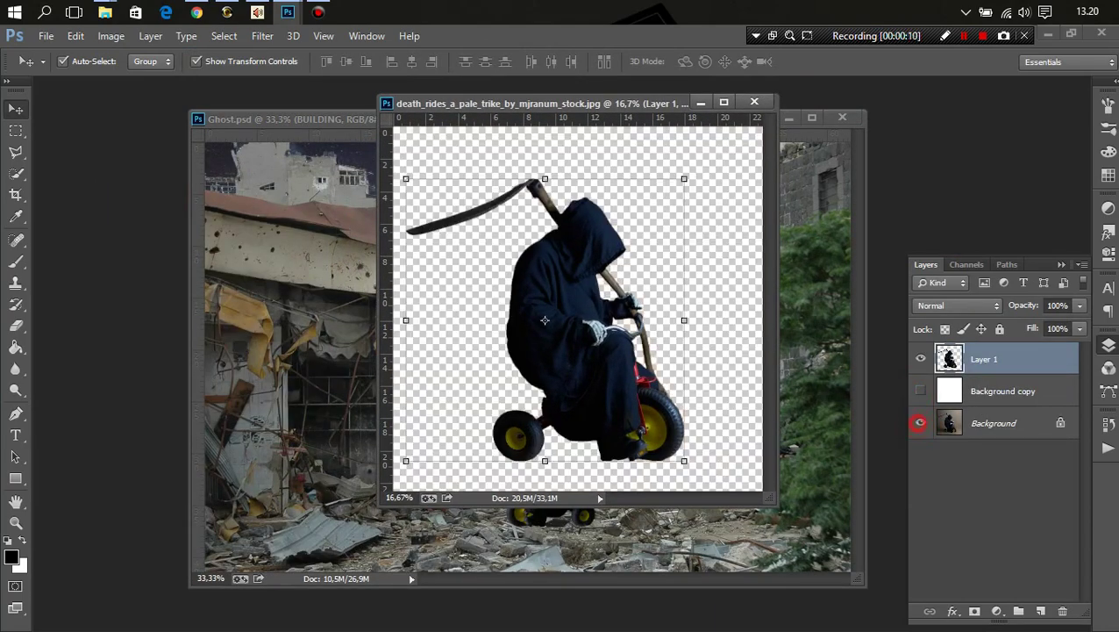
click(920, 423)
drag(545, 320, 549, 447)
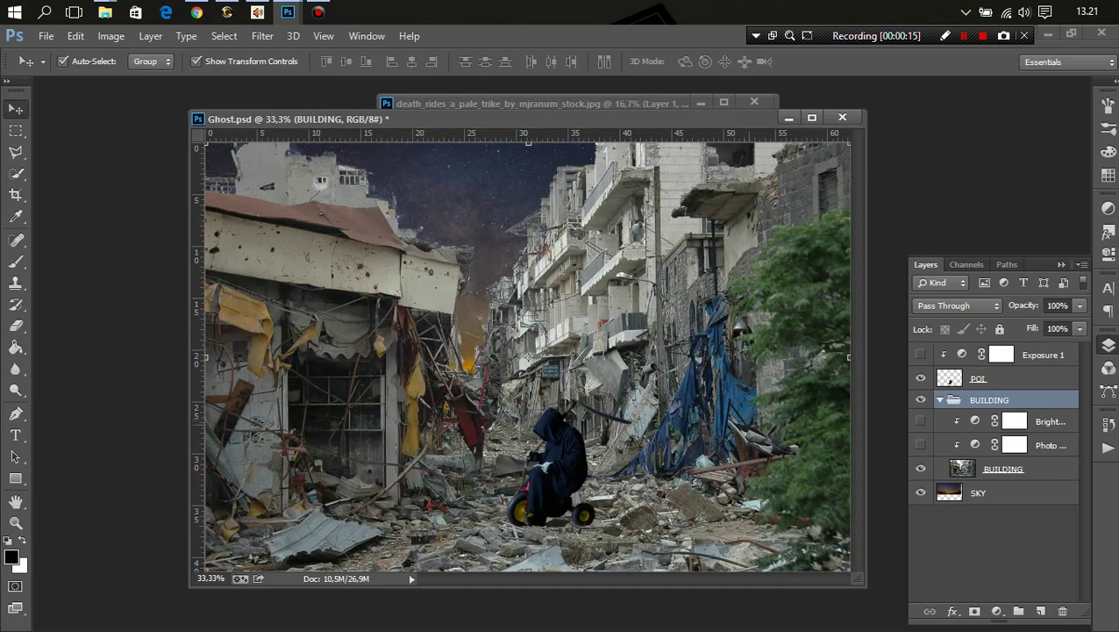
Turn on and adjust the Exposure 1 and Brightness/Contrast adjustment layers
click(920, 354)
double_click(962, 354)
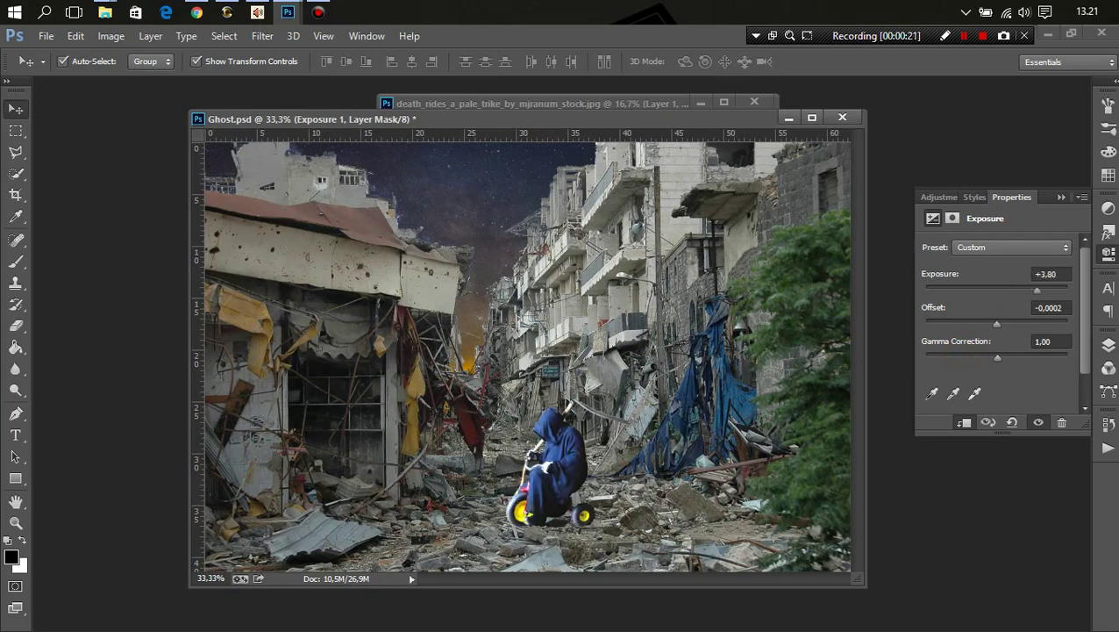
click(1109, 344)
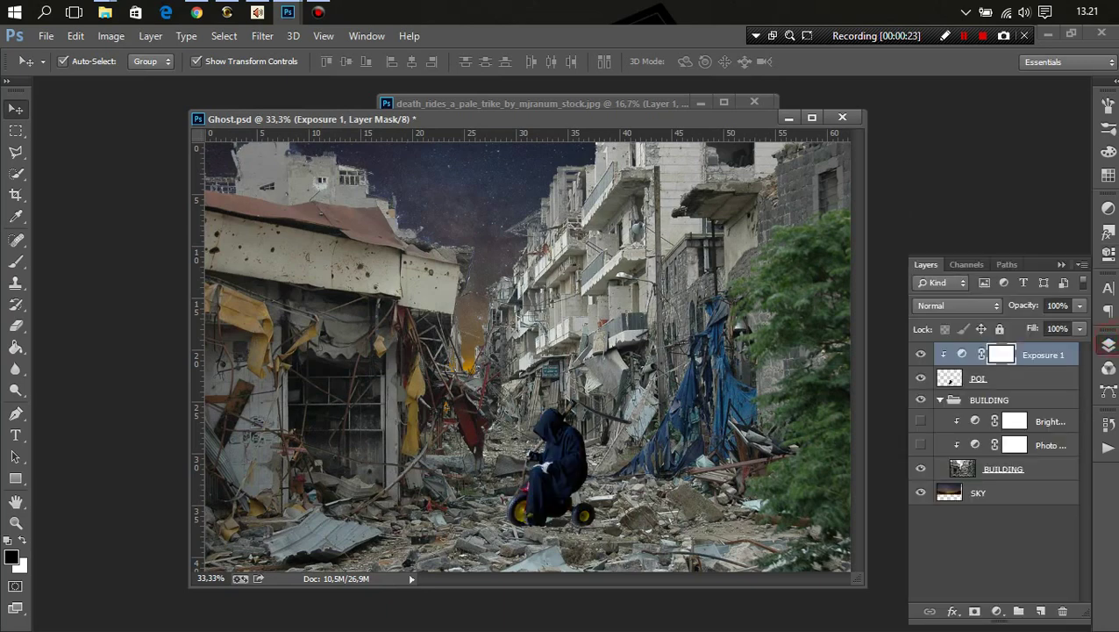
click(921, 421)
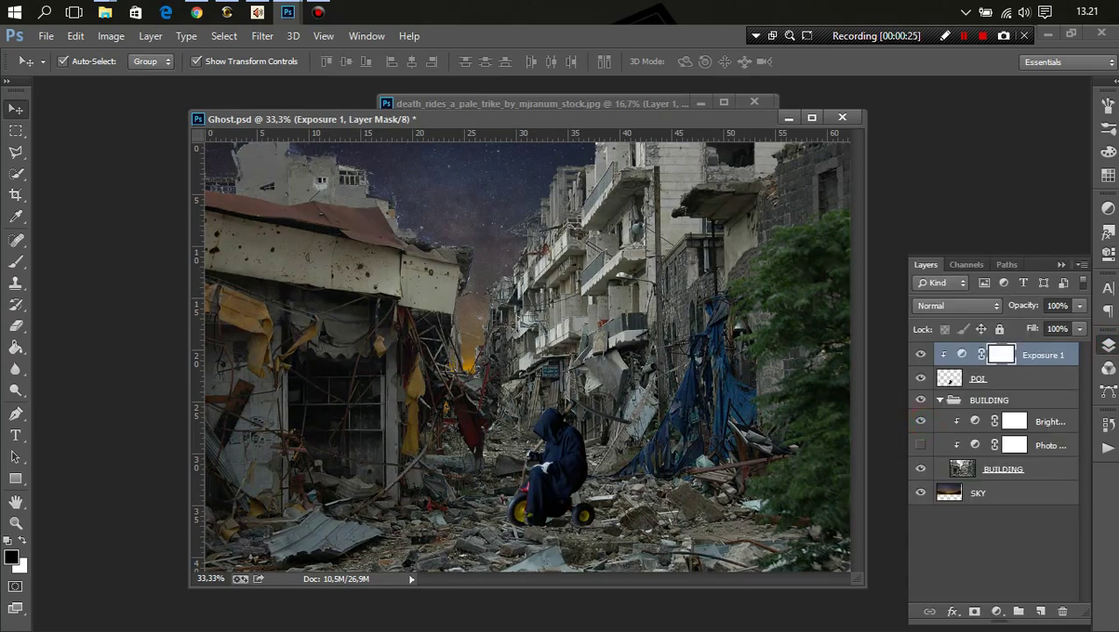
double_click(977, 421)
drag(975, 287, 978, 288)
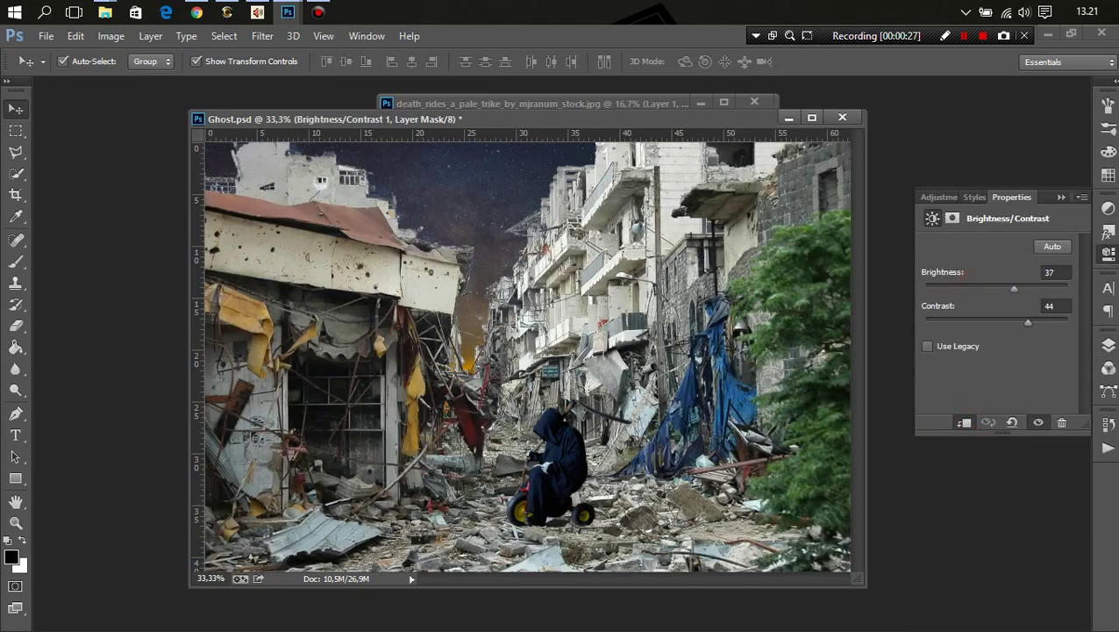
click(987, 422)
click(1109, 344)
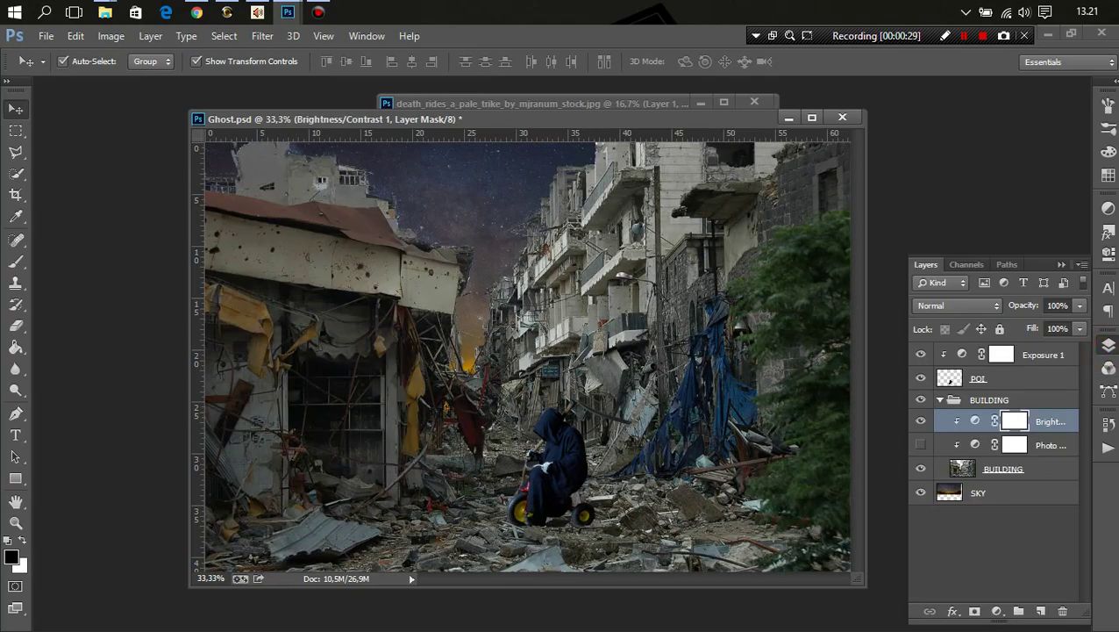
Turn on the Photo Filter adjustment and lower its density
click(920, 444)
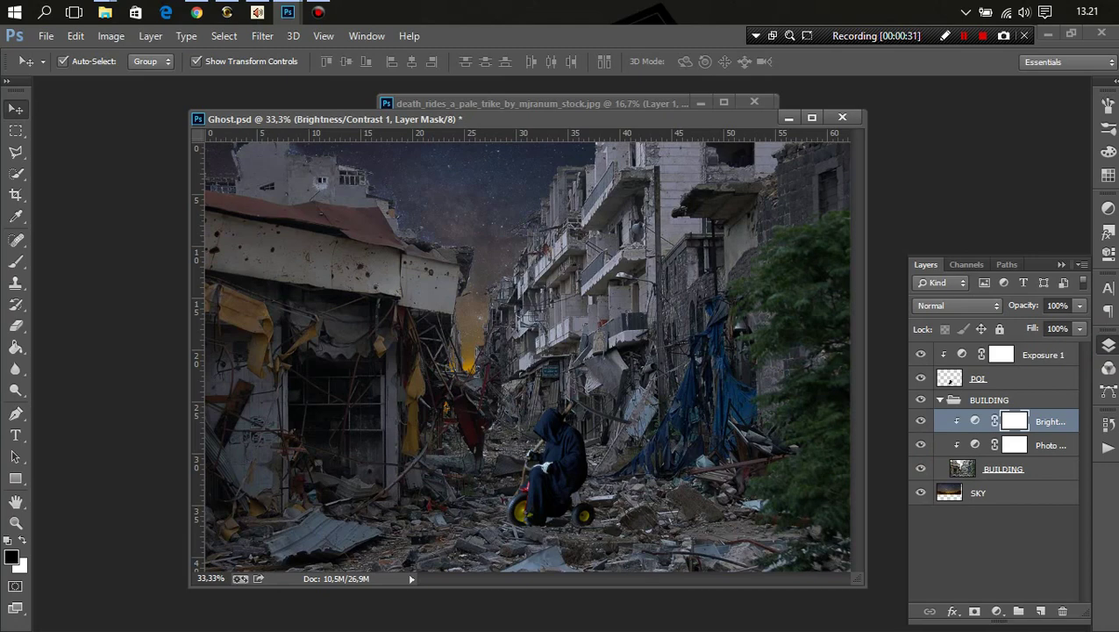
double_click(974, 445)
drag(962, 317, 926, 318)
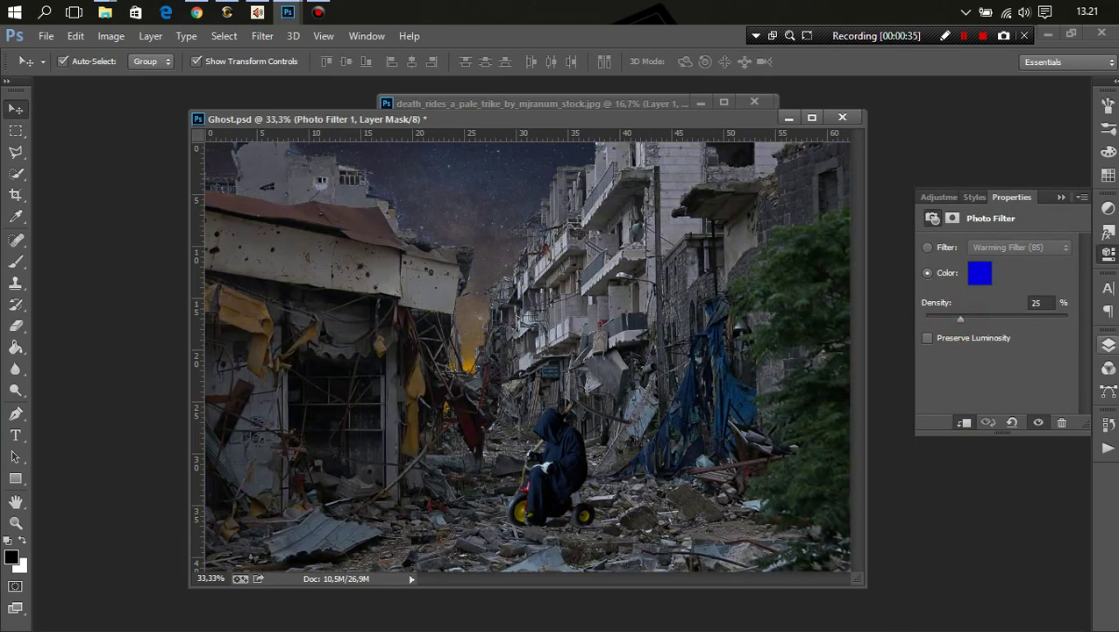
click(1109, 344)
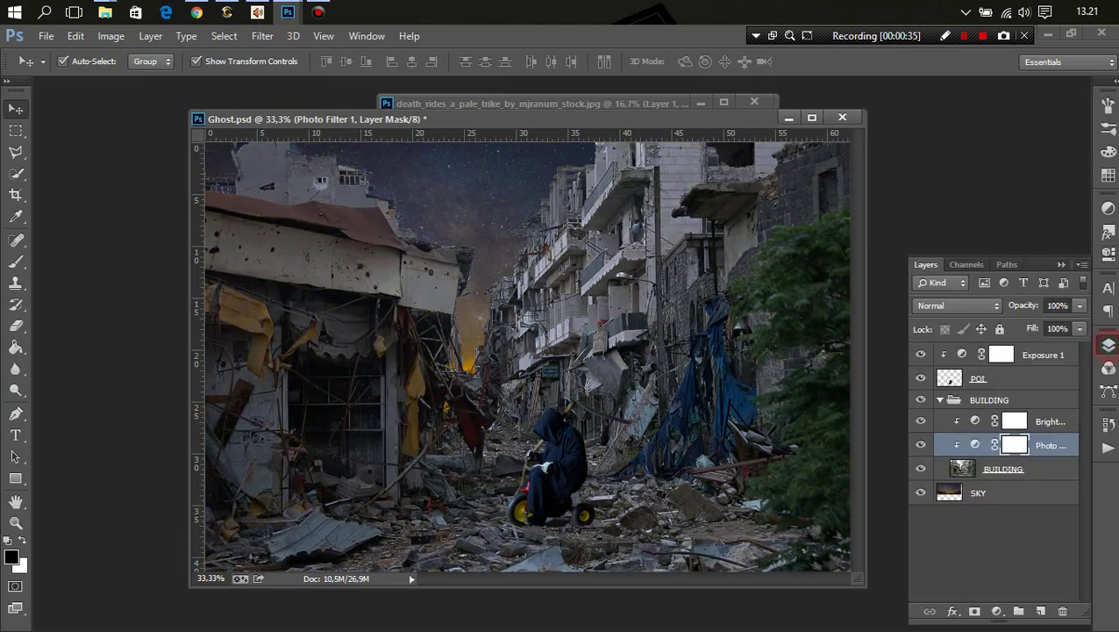
Collapse the BUILDING group and close the death_rides stock document
click(1027, 472)
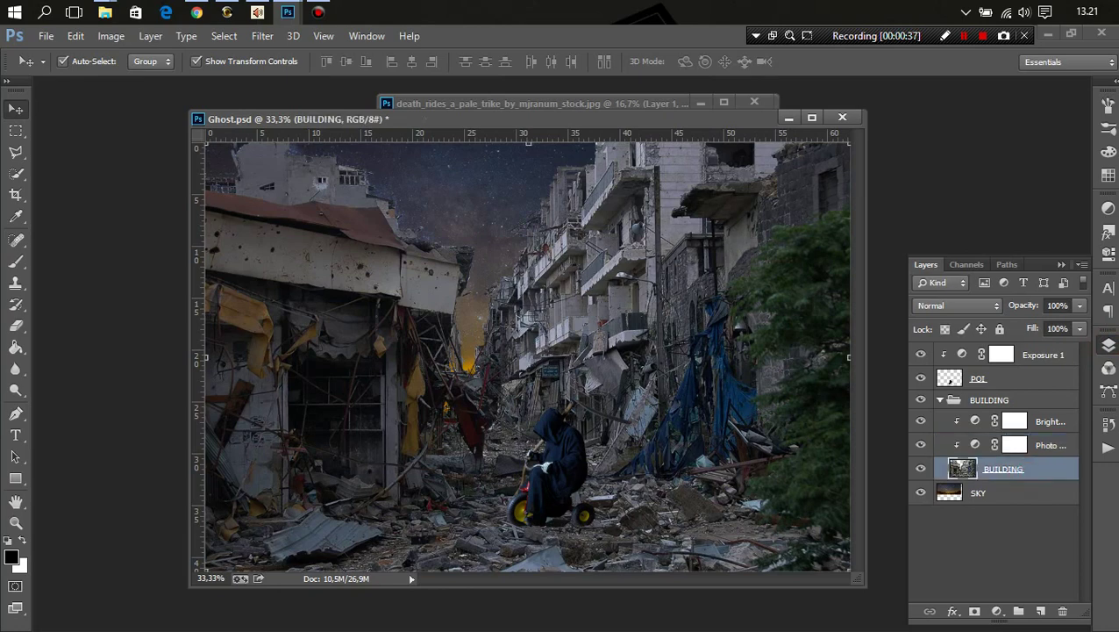
click(940, 399)
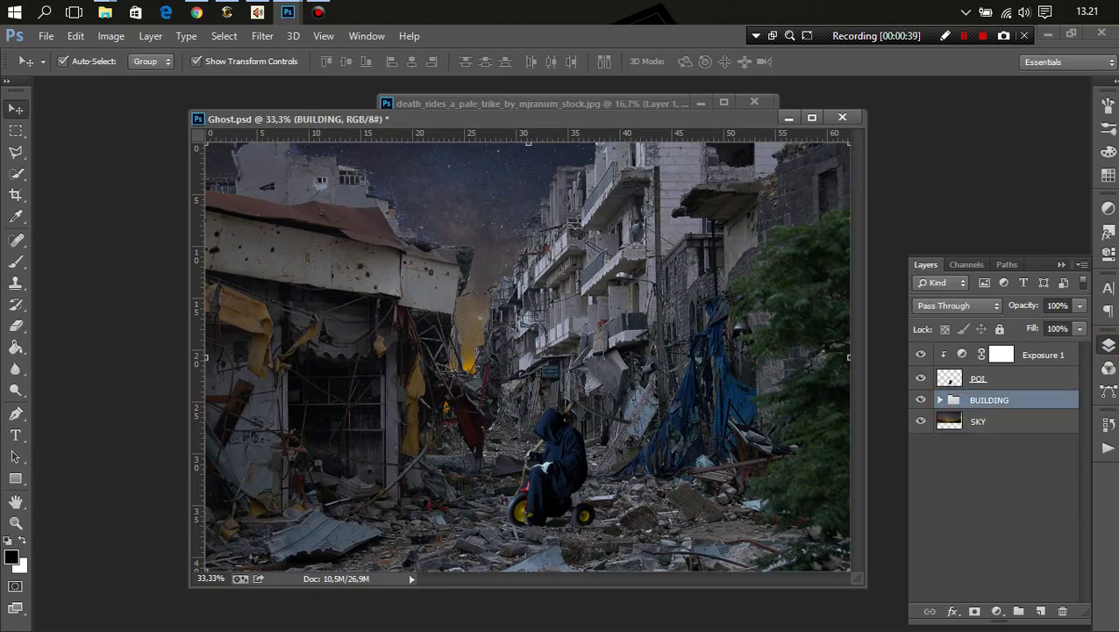
click(675, 103)
click(689, 100)
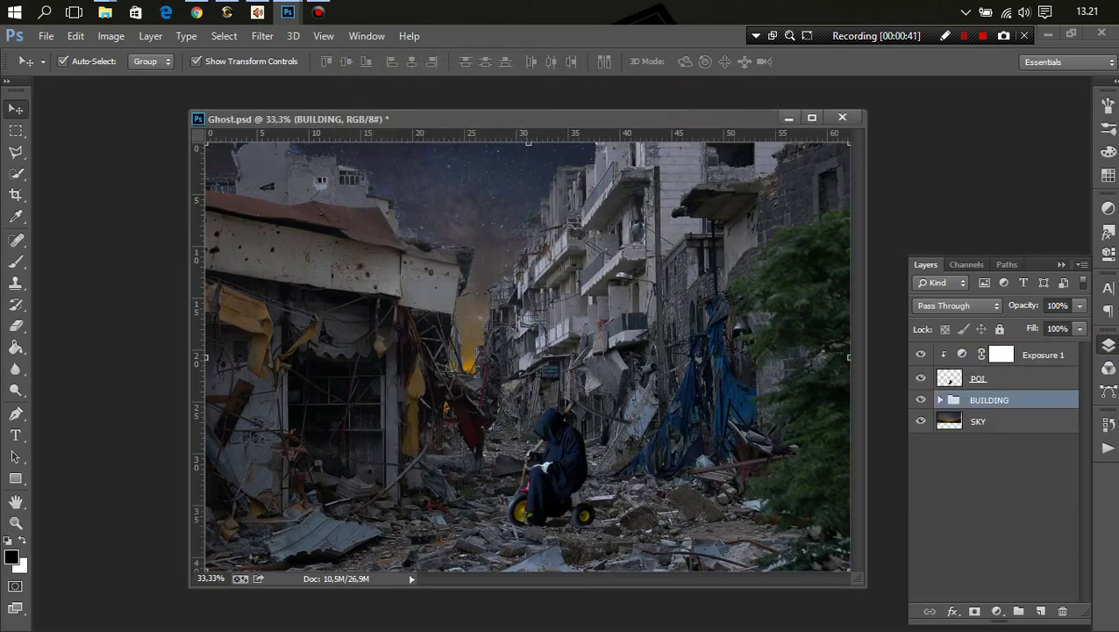
Duplicate the POI layer, move the copy beneath POI, and clip Exposure 1 to POI
mouse_move(638, 116)
mouse_down()
mouse_move(612, 116)
mouse_move(687, 112)
mouse_up()
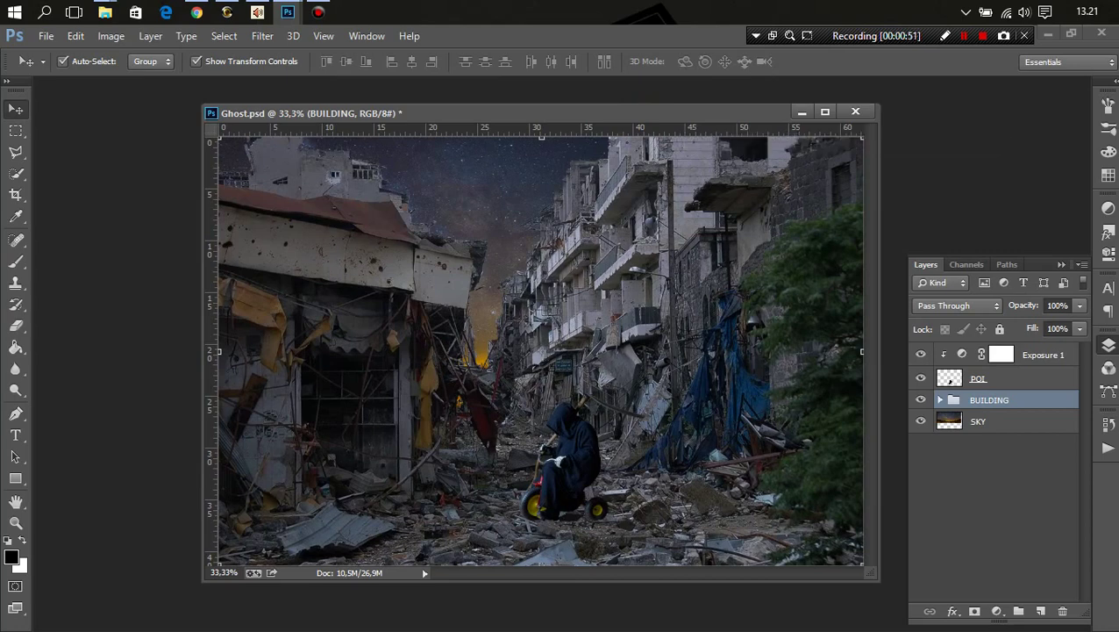
click(950, 382)
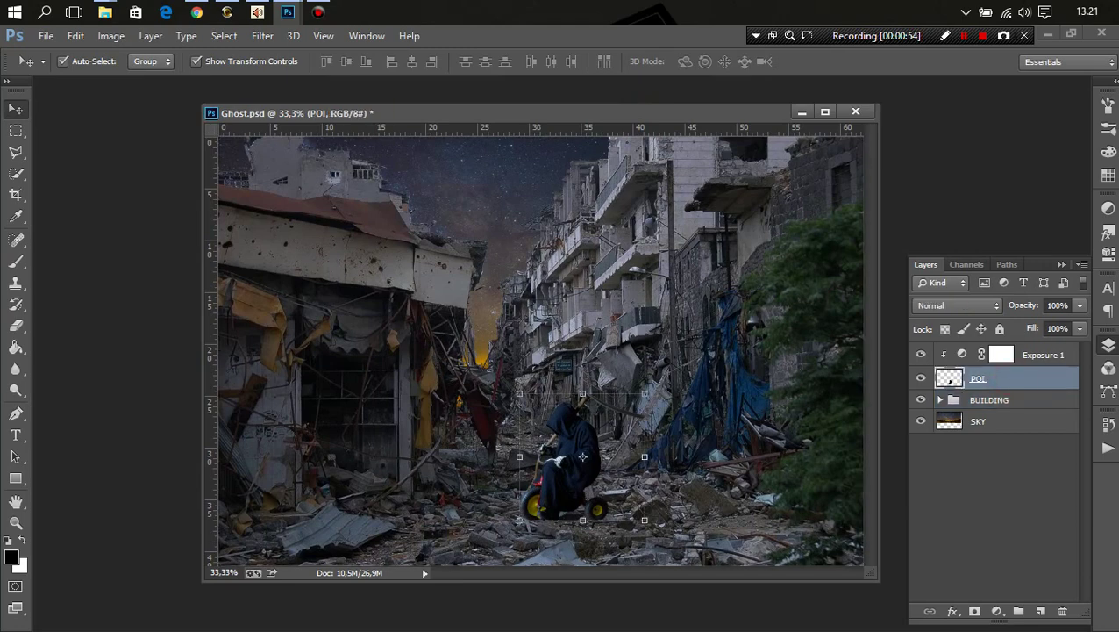
key(ctrl+j)
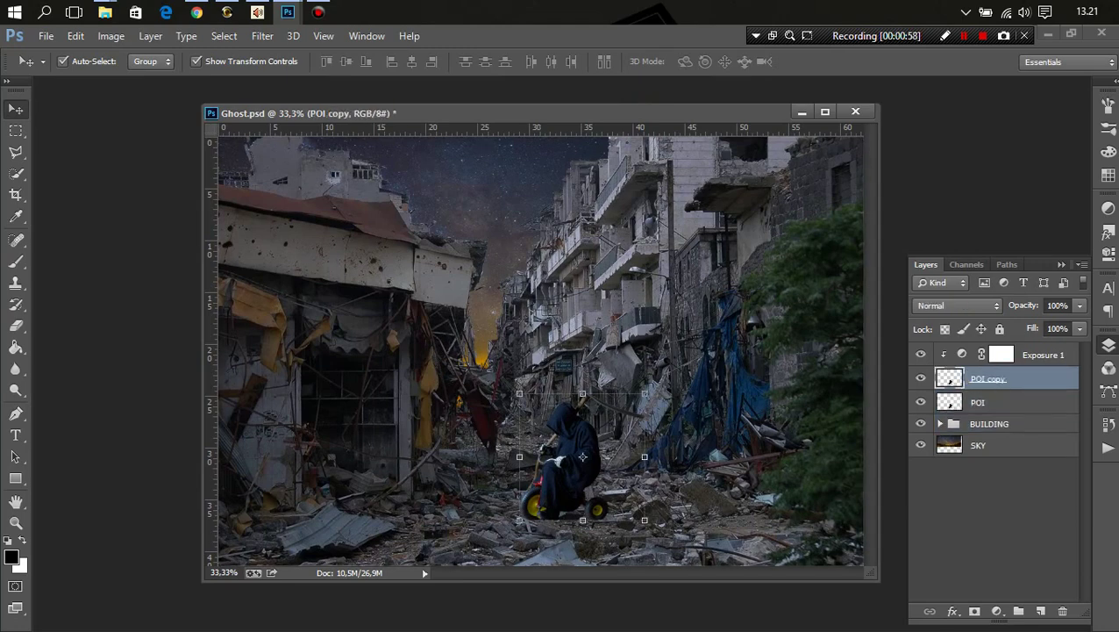
drag(1029, 379, 1022, 413)
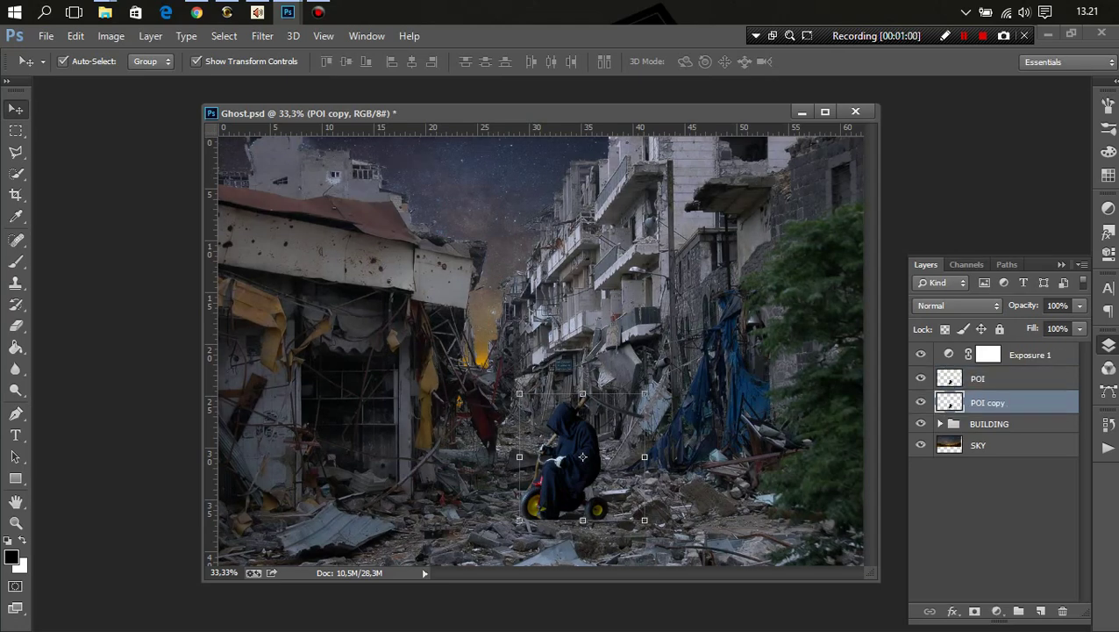
right_click(1007, 358)
click(721, 326)
Rename the copy 'POI SHADOW' and load the reaper's outline as a selection
click(990, 405)
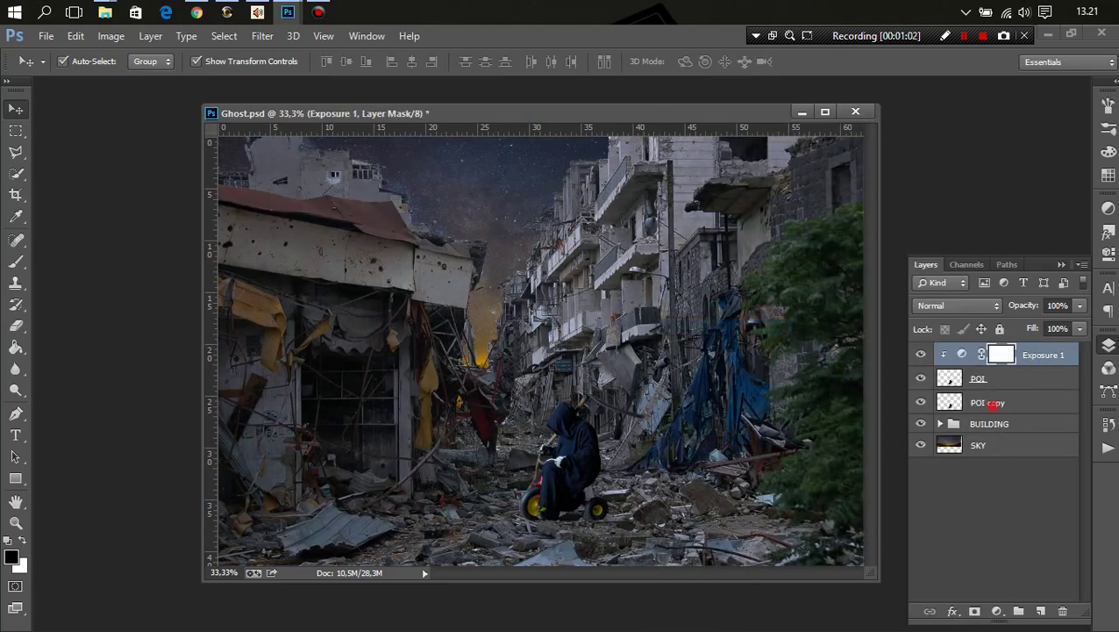
double_click(992, 402)
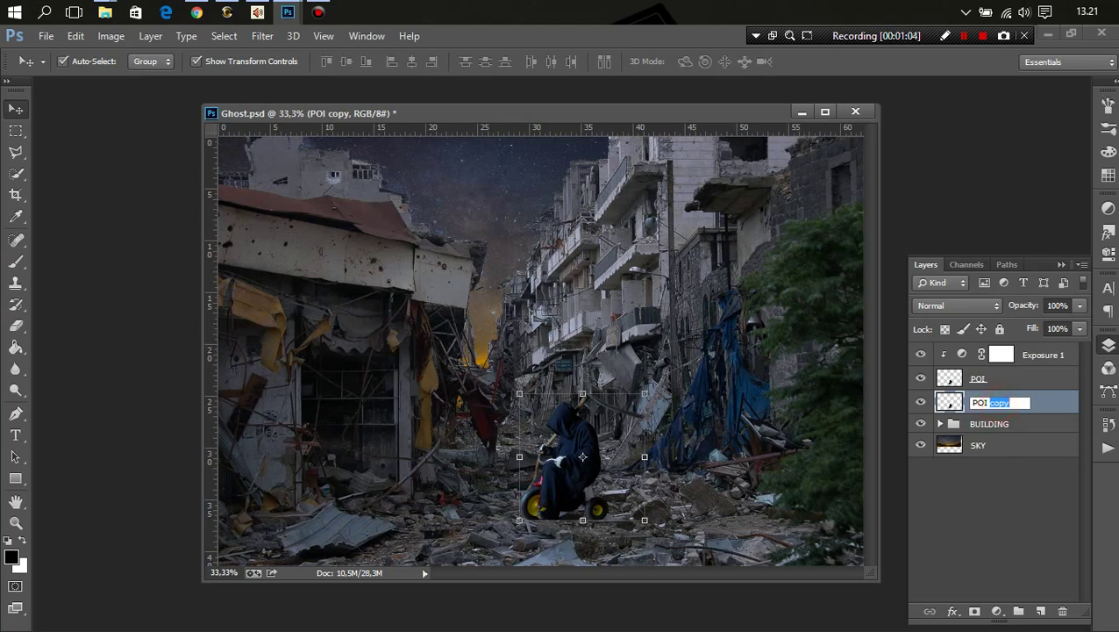
text(SHADOW)
click(1044, 416)
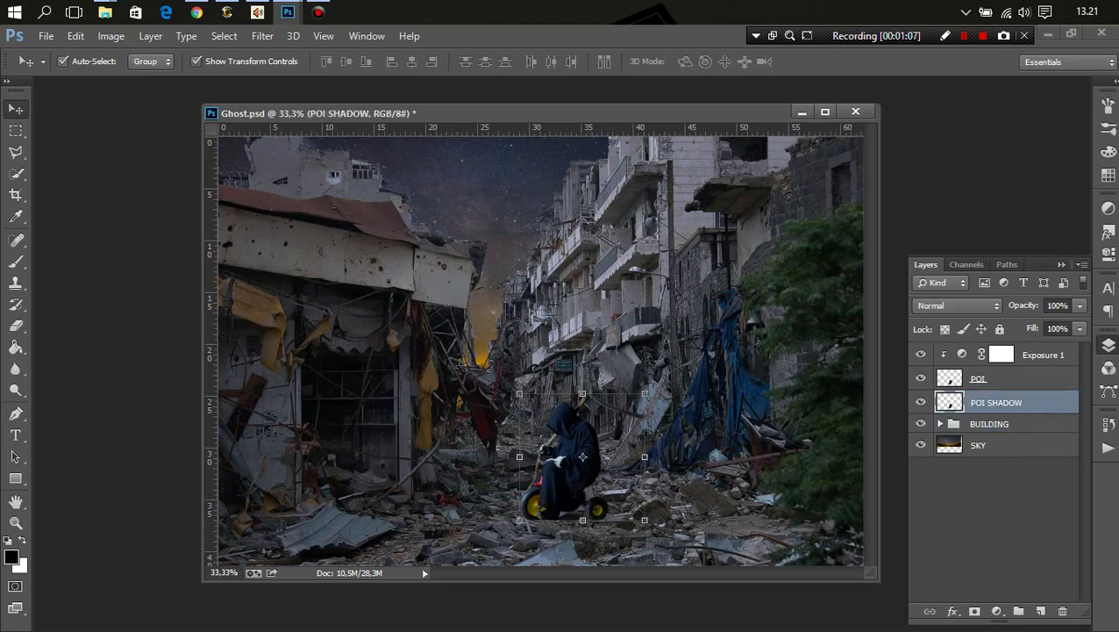
ctrl+click(950, 378)
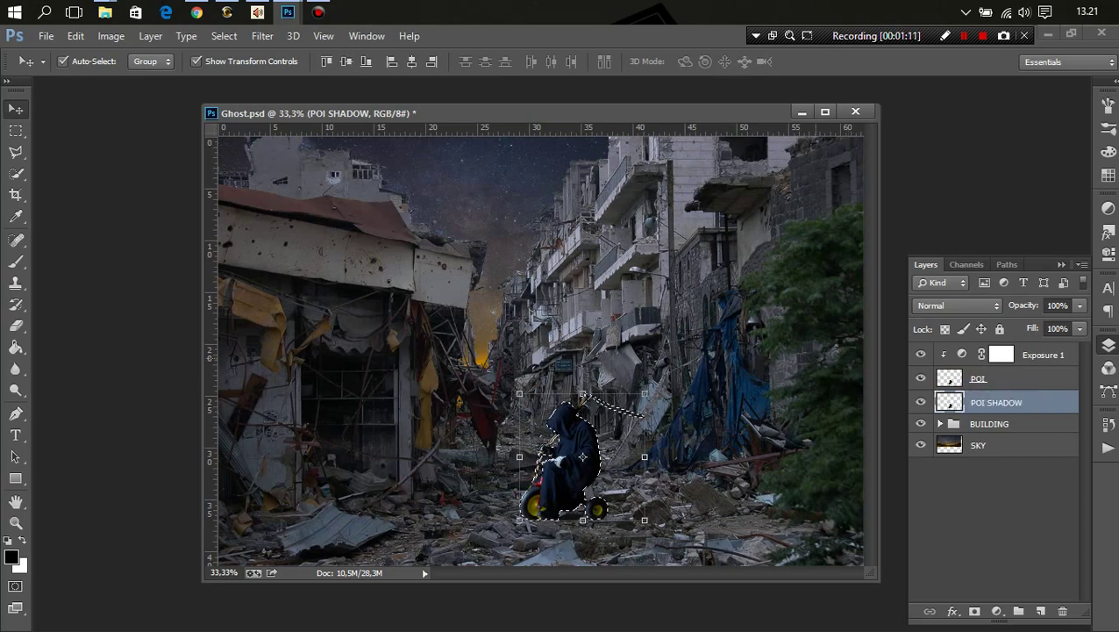
Skew and distort POI SHADOW, flipping it flat onto the ground and stretching it right
key(ctrl+d)
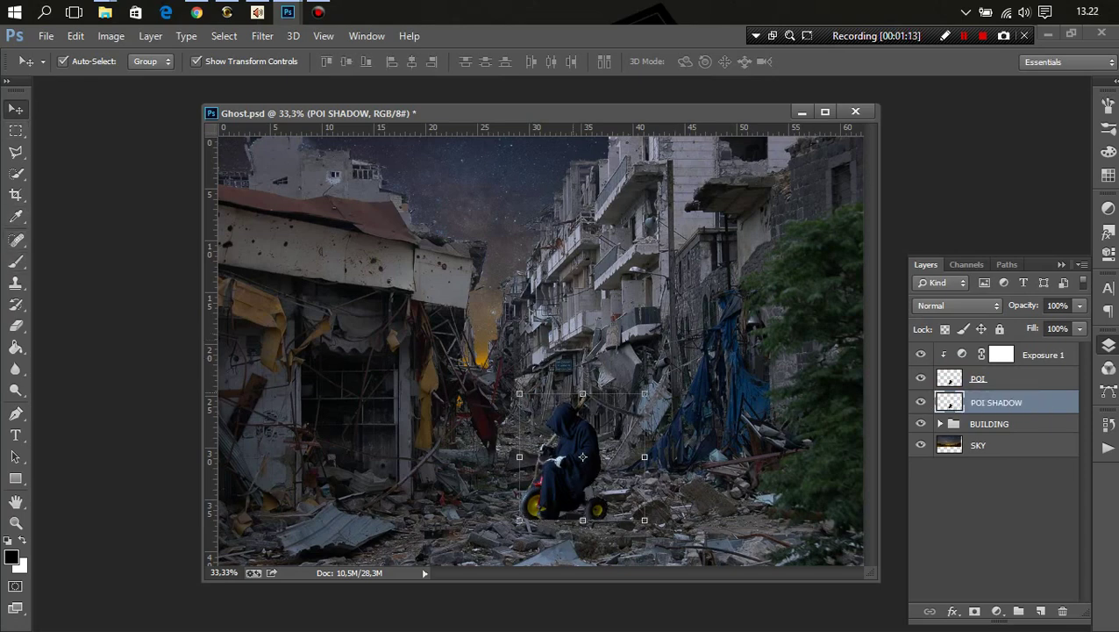
key(ctrl+t)
right_click(575, 395)
click(630, 193)
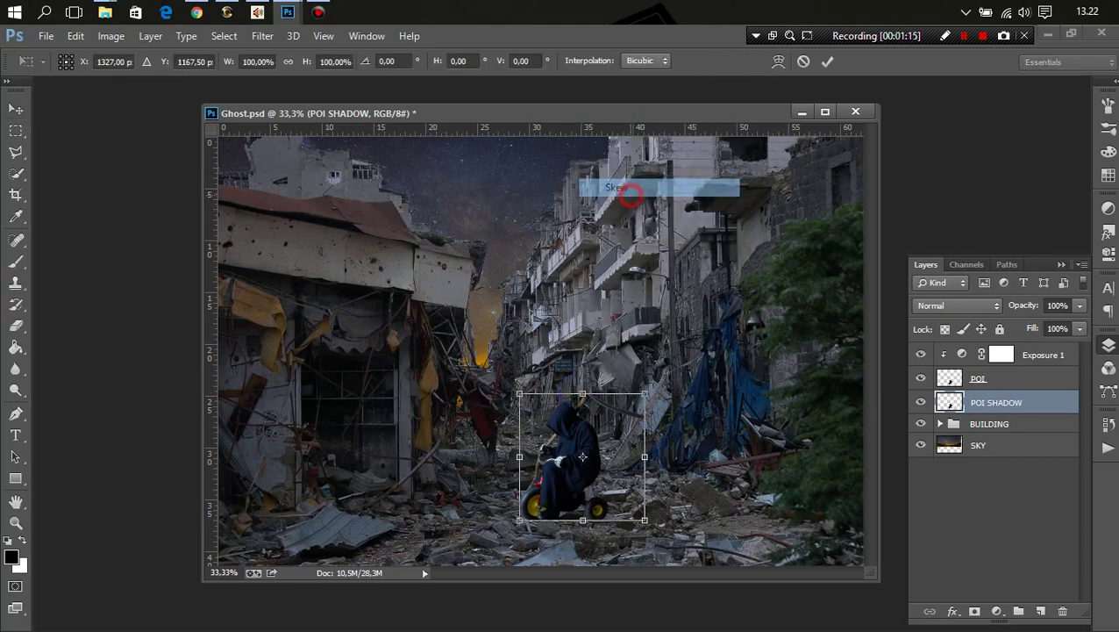
right_click(622, 141)
click(667, 230)
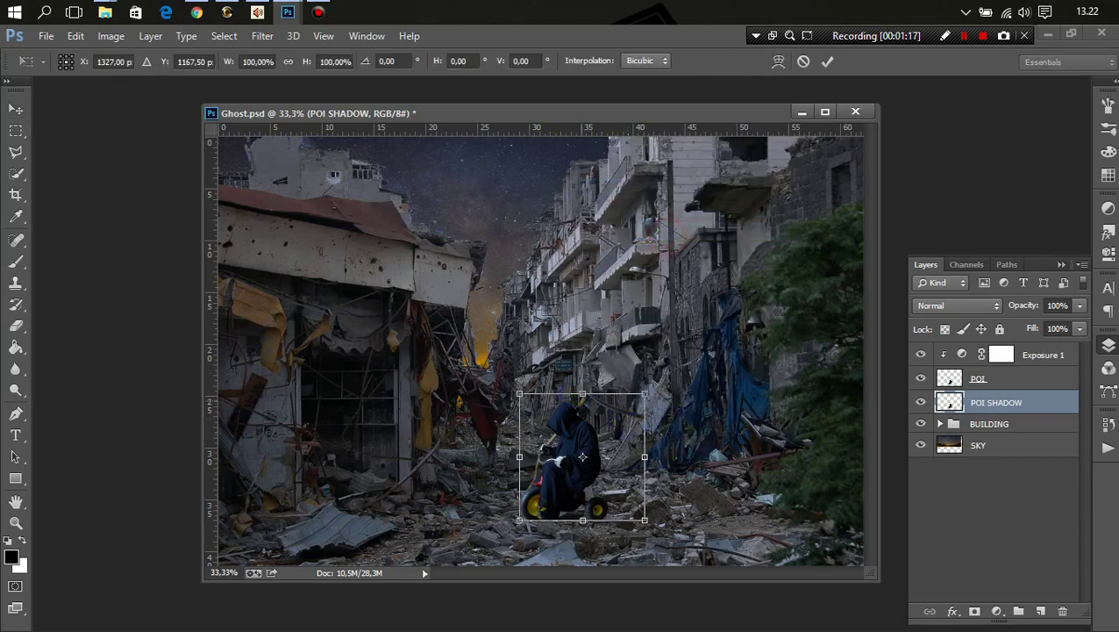
drag(583, 395, 586, 543)
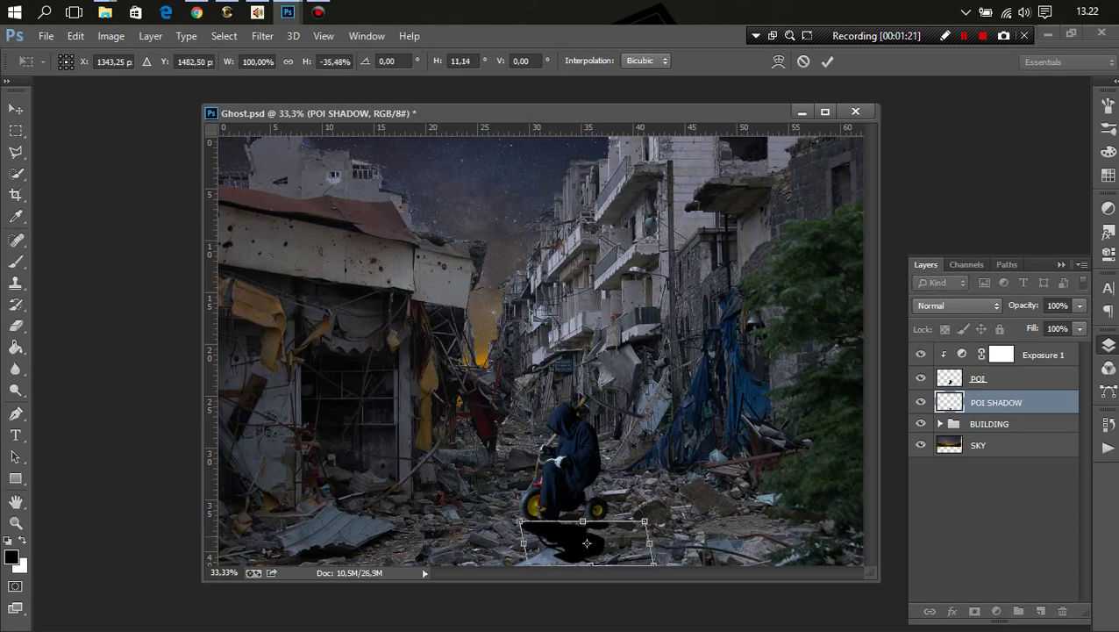
drag(653, 564, 741, 562)
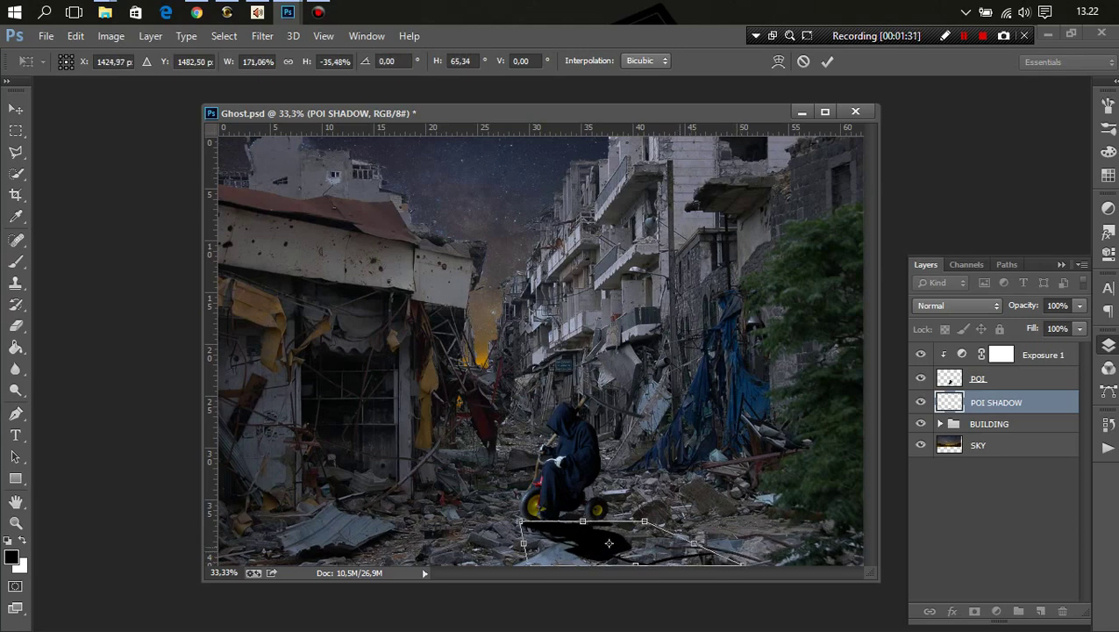
Refine the shadow's height and tilt its right side slightly up, then commit the transform
drag(645, 521, 645, 522)
scroll(653, 517, up, 3)
click(641, 523)
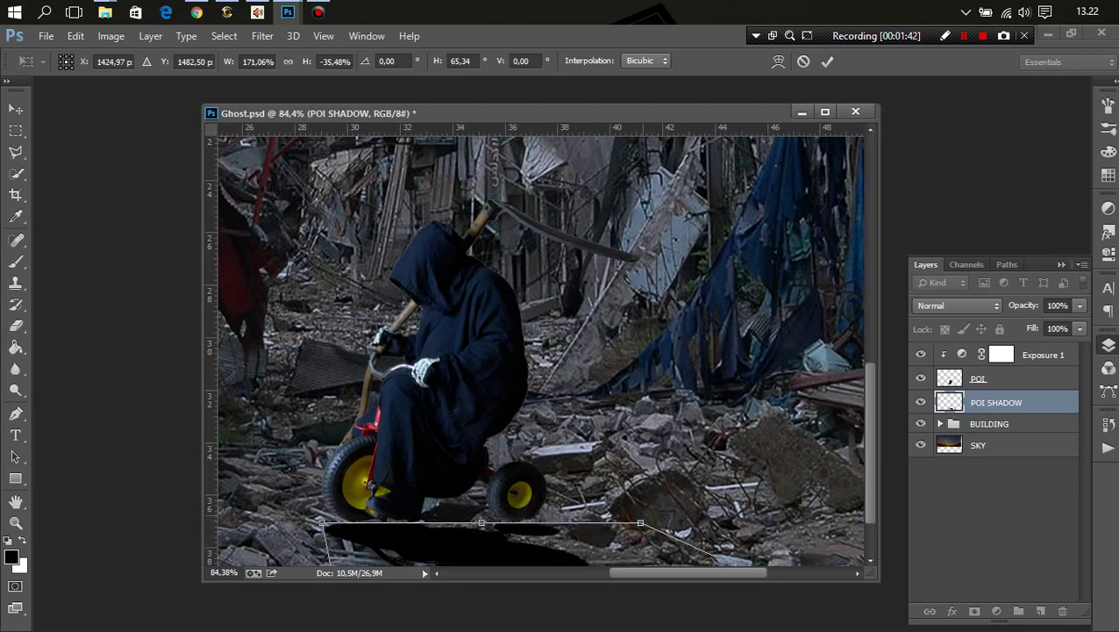
drag(640, 523, 640, 515)
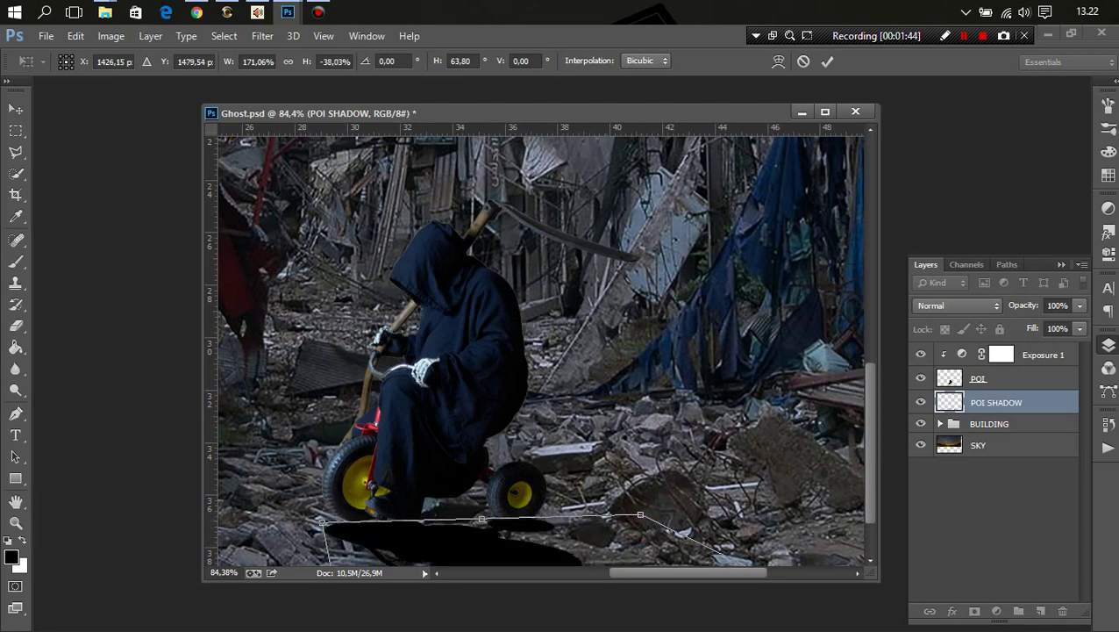
key(Return)
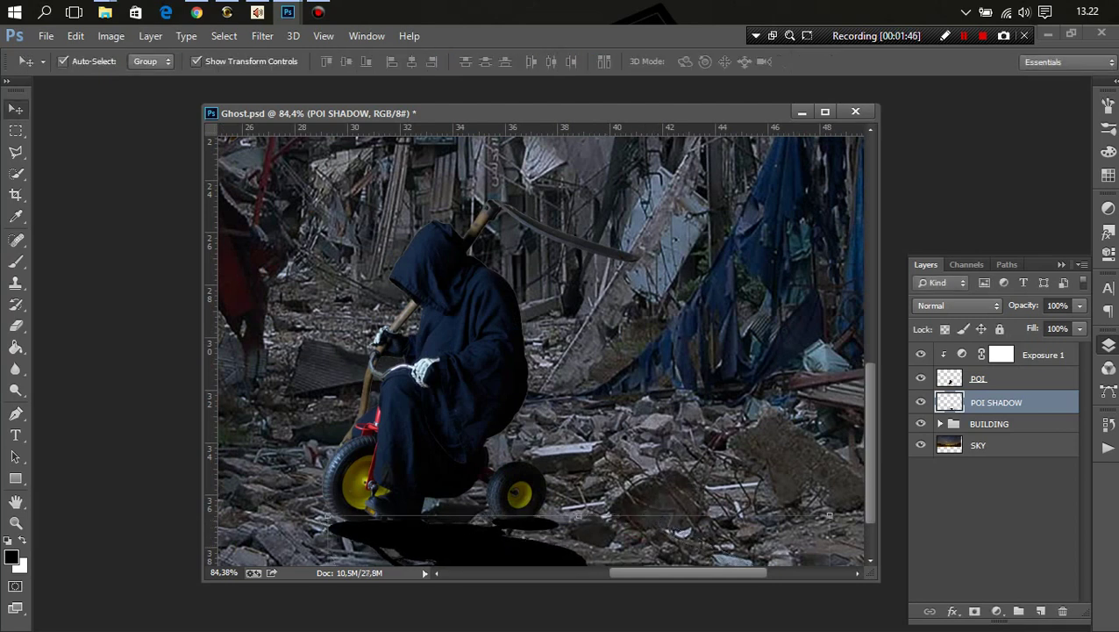
scroll(647, 389, down, 3)
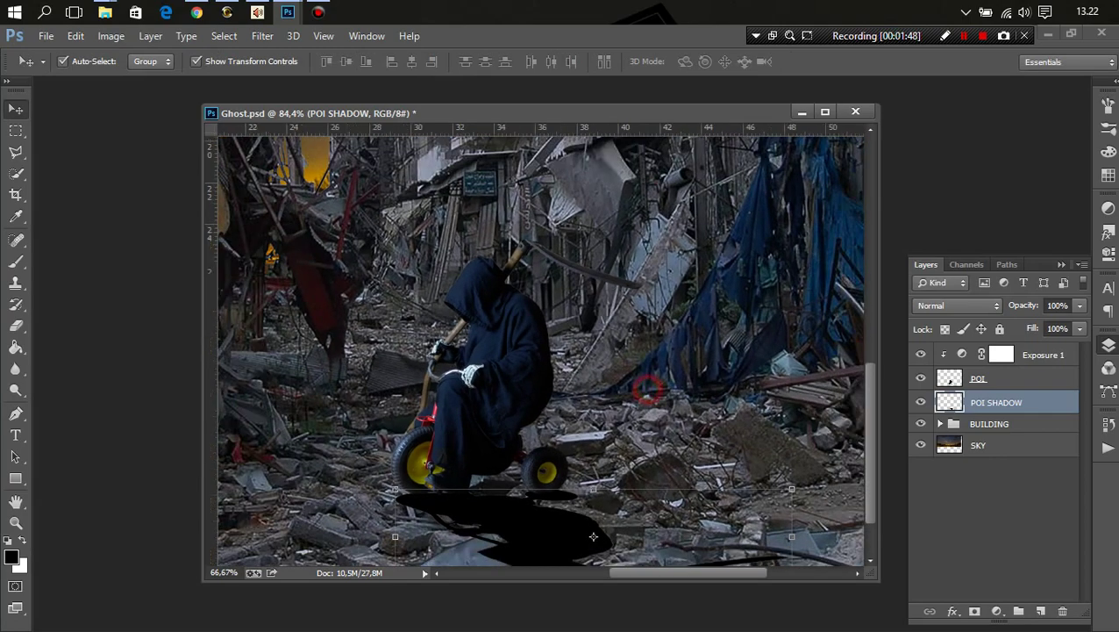
scroll(647, 389, down, 1)
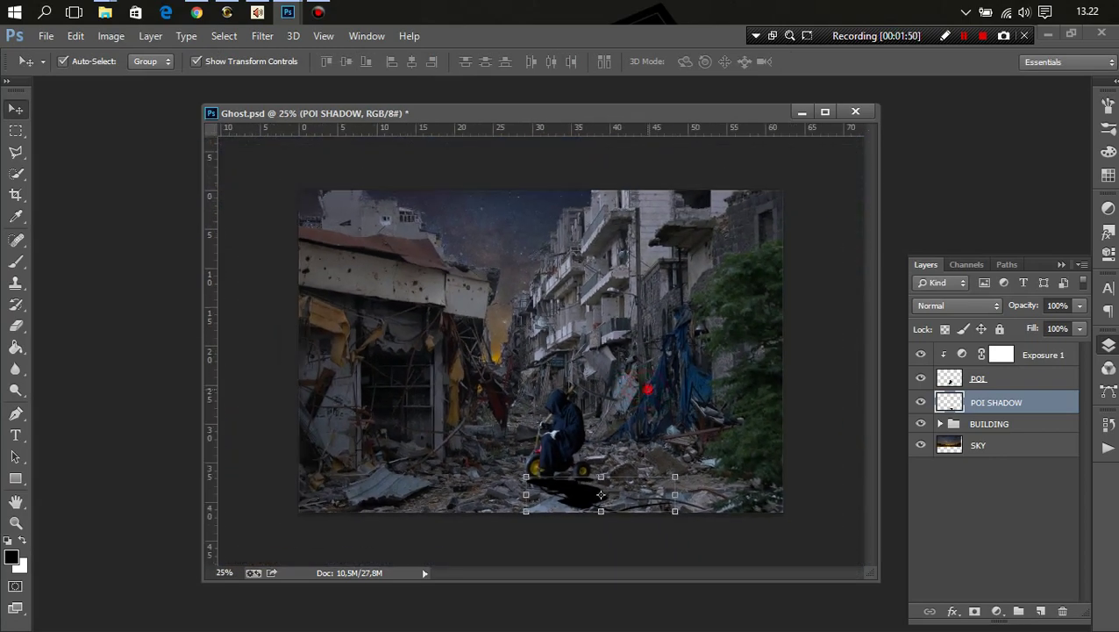
scroll(647, 389, up, 1)
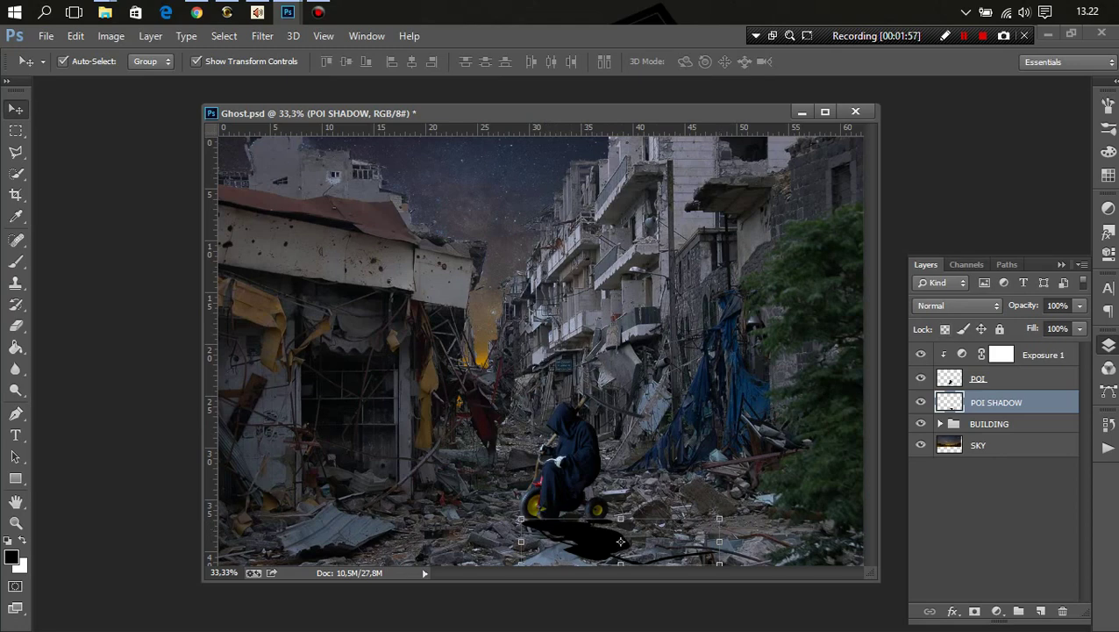
click(262, 36)
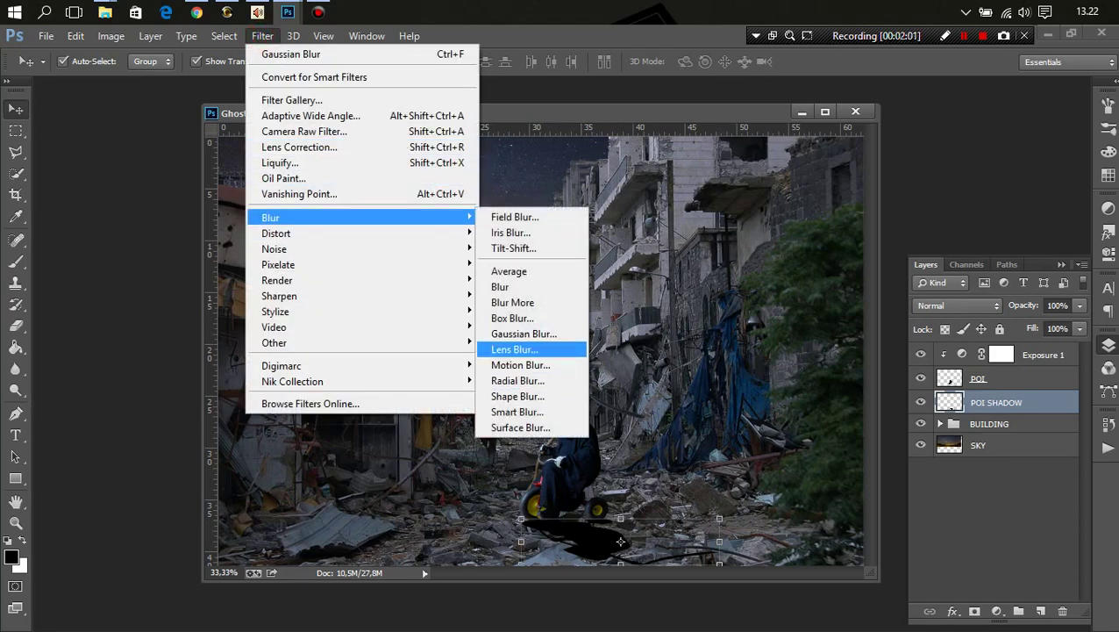
Apply a Gaussian Blur of radius 5.7 to the shadow
click(524, 333)
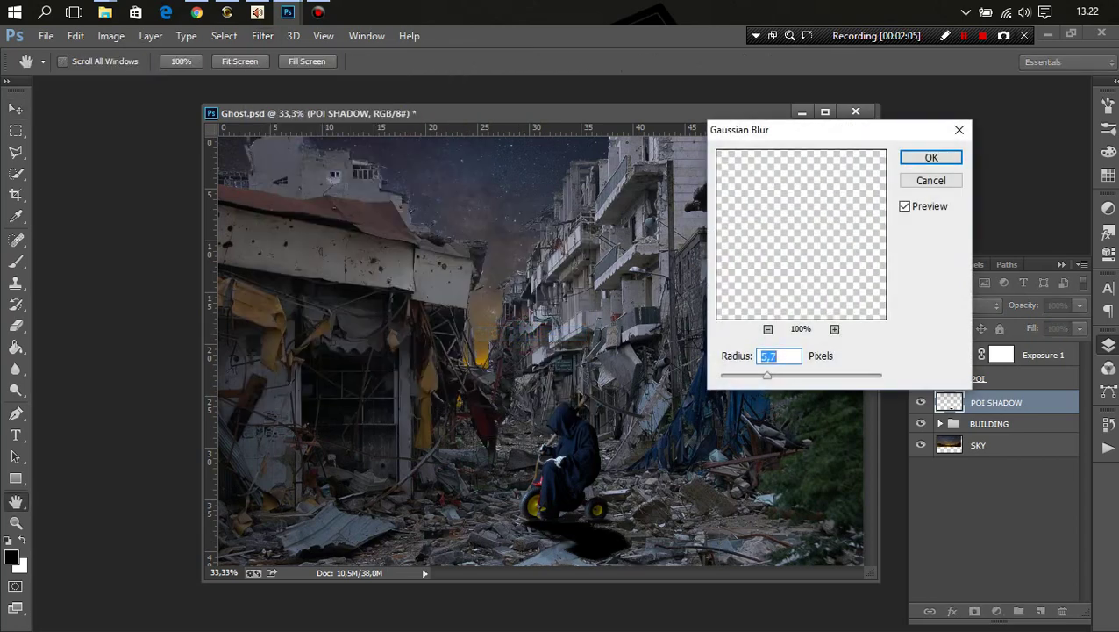
click(931, 157)
key(v)
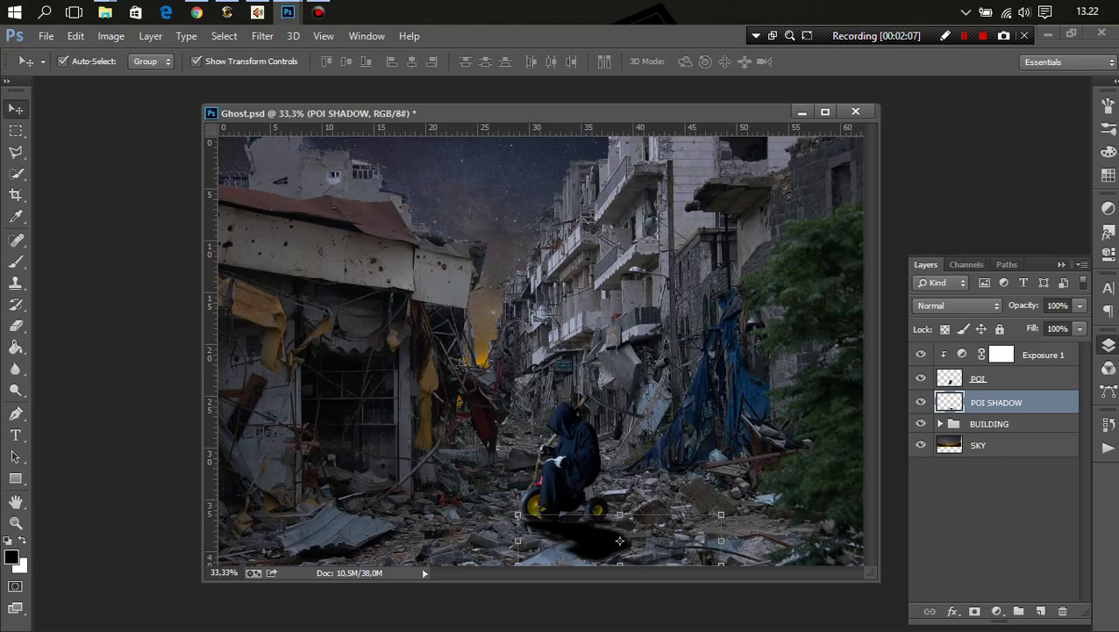
Set POI SHADOW to Soft Light blending at 89% opacity
click(957, 305)
click(961, 138)
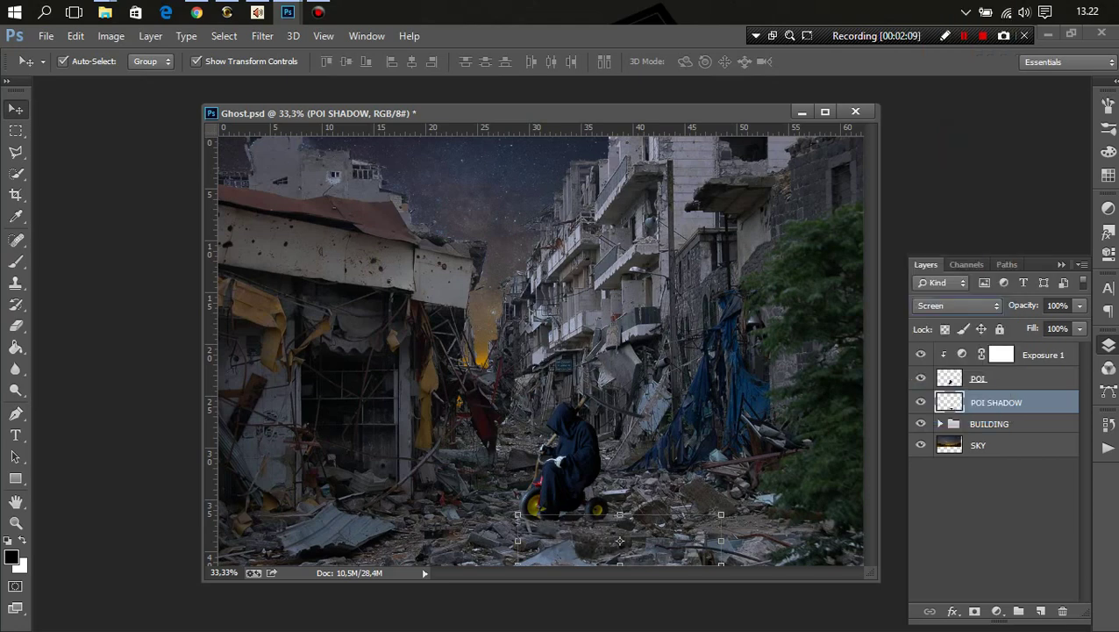
click(957, 305)
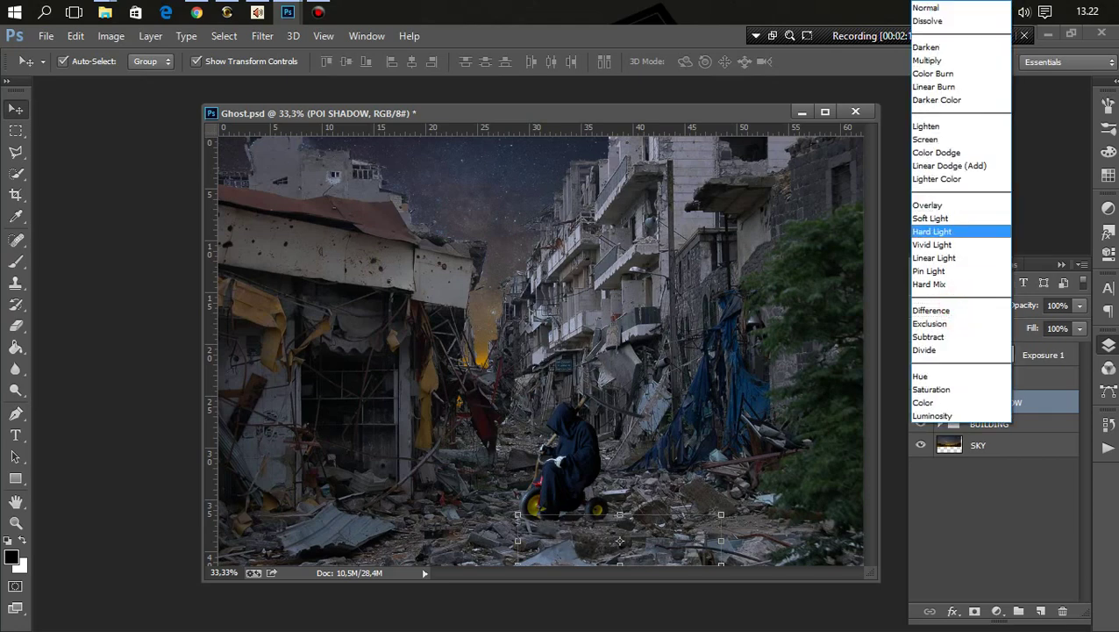
click(962, 218)
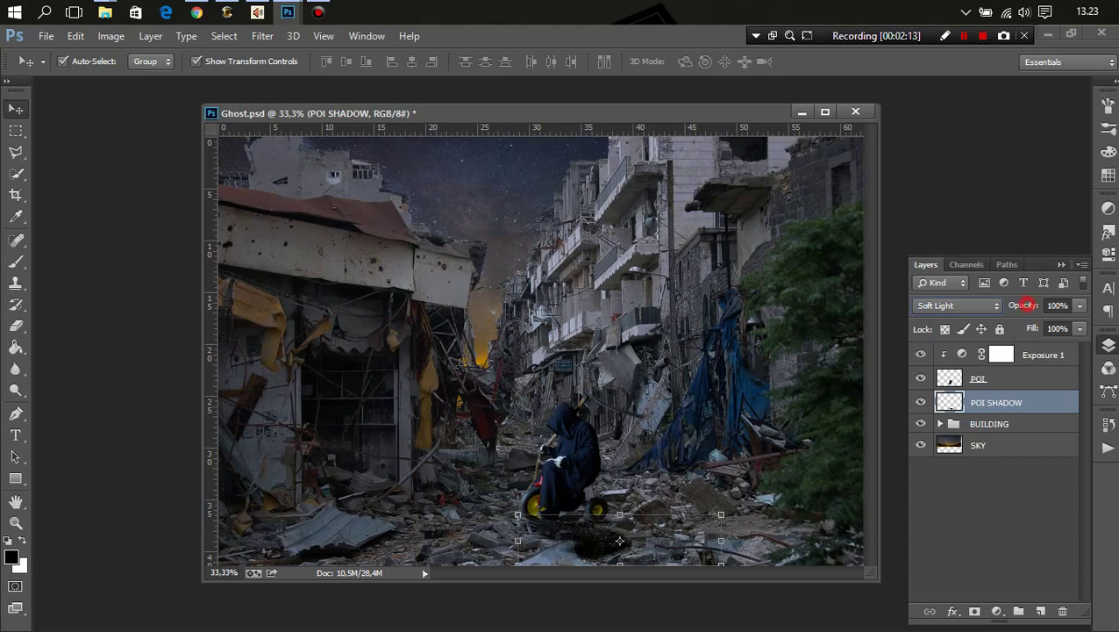
drag(1023, 305, 1014, 305)
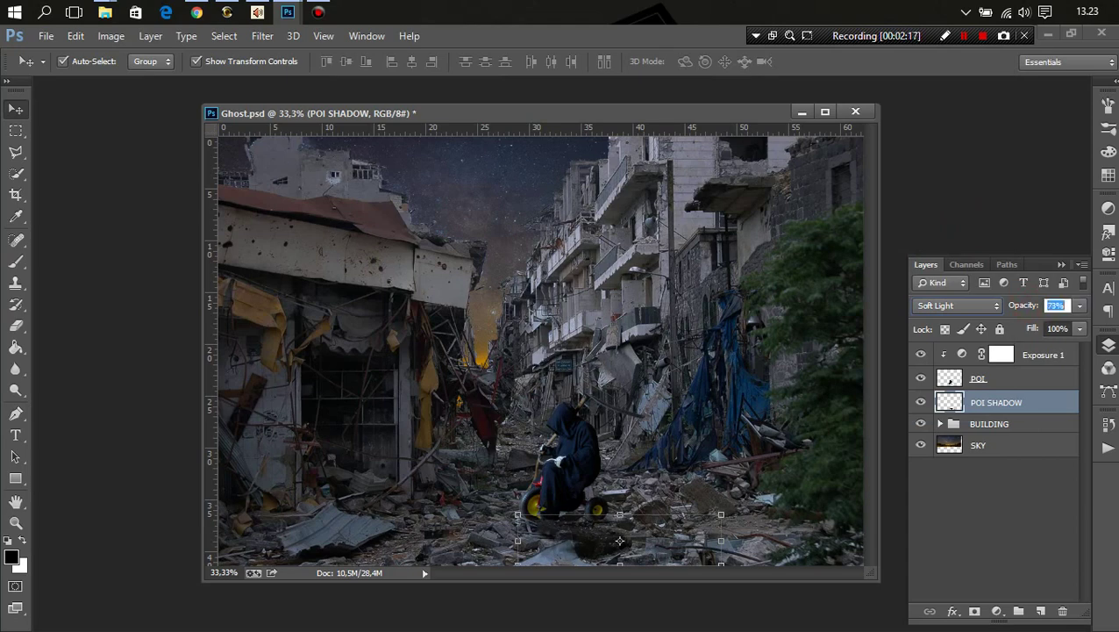
click(541, 351)
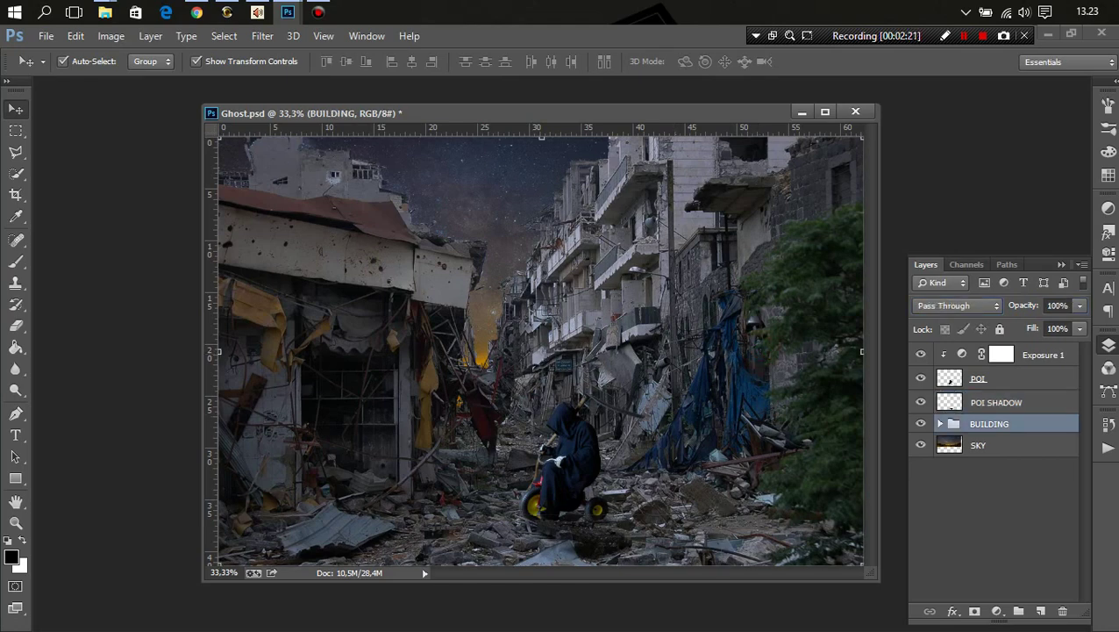
click(1002, 354)
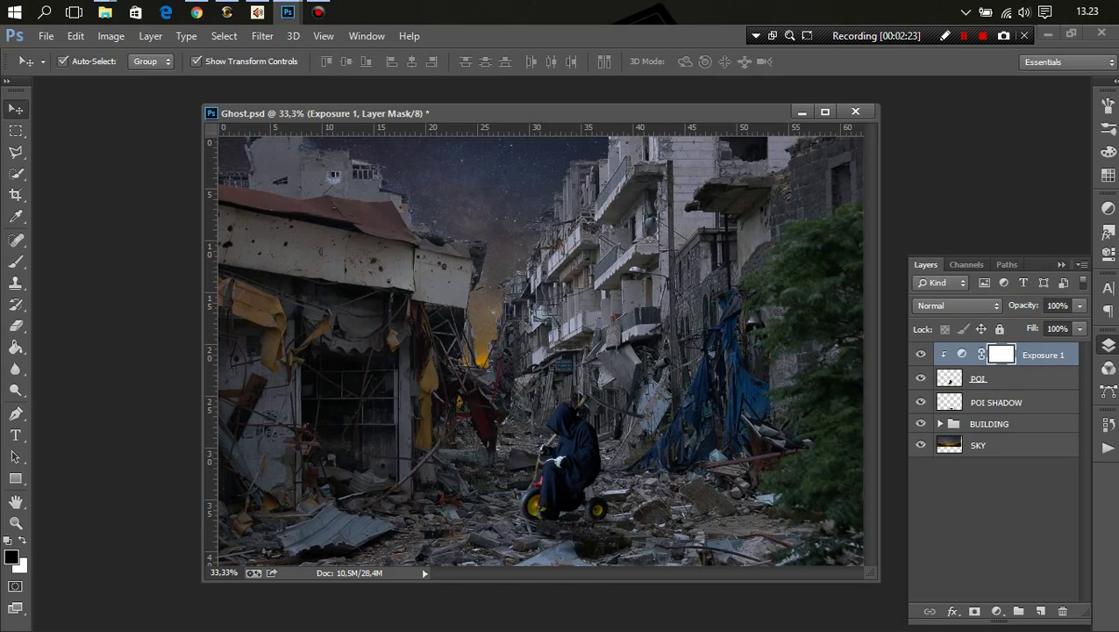
Group Exposure 1, POI and POI SHADOW into a new group named 'POI'
shift+click(997, 402)
drag(996, 402, 1019, 610)
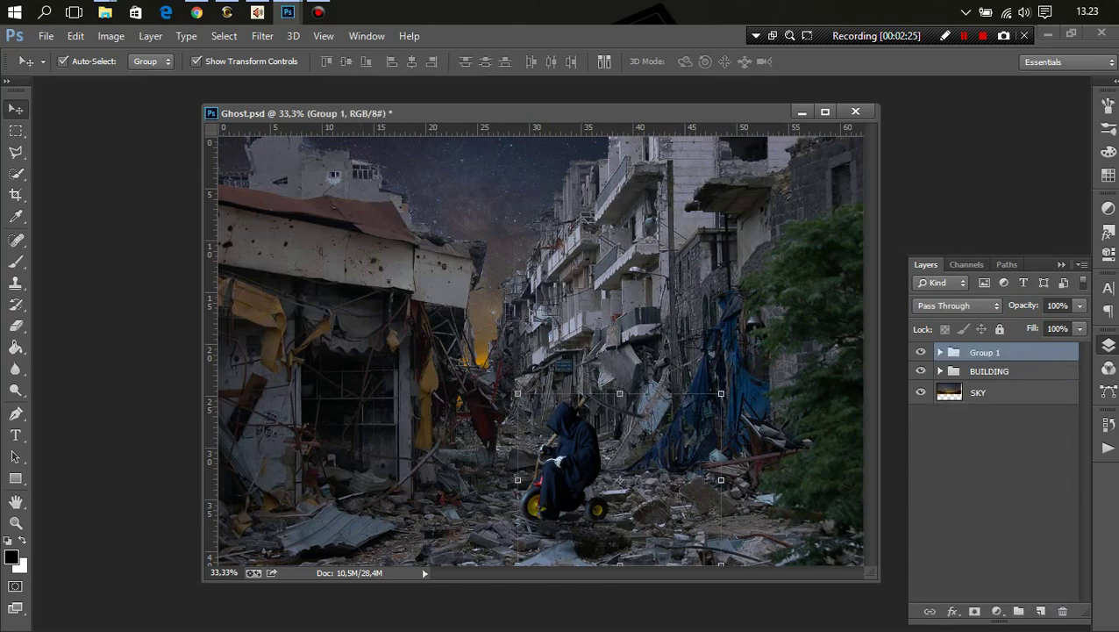
double_click(984, 351)
text(poi)
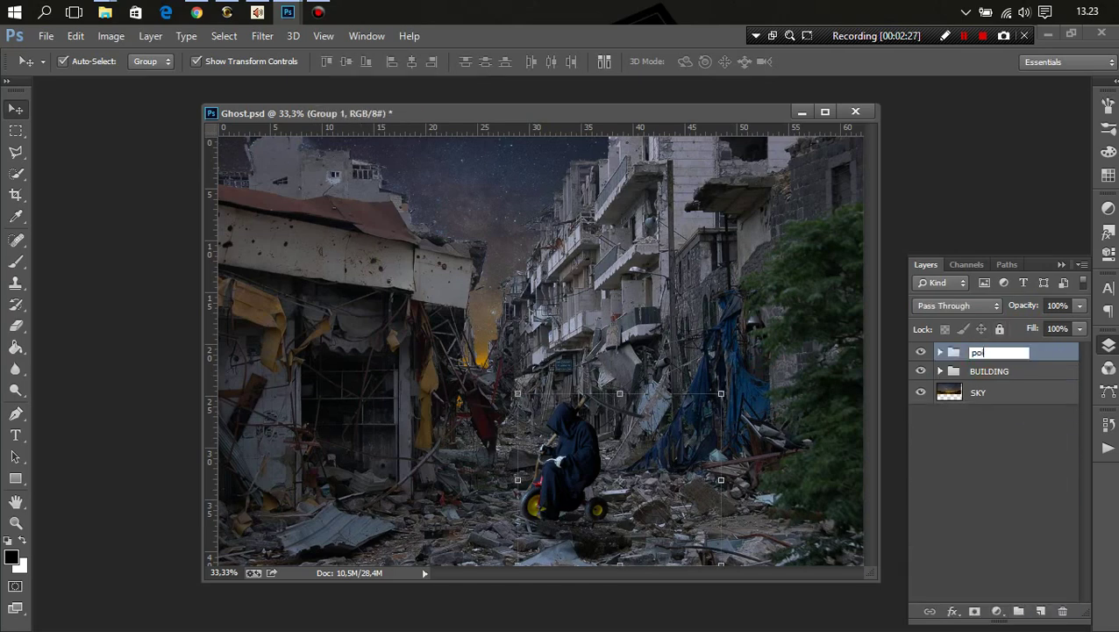
key(BackSpace)
key(BackSpace)
key(BackSpace)
text(POI)
click(999, 392)
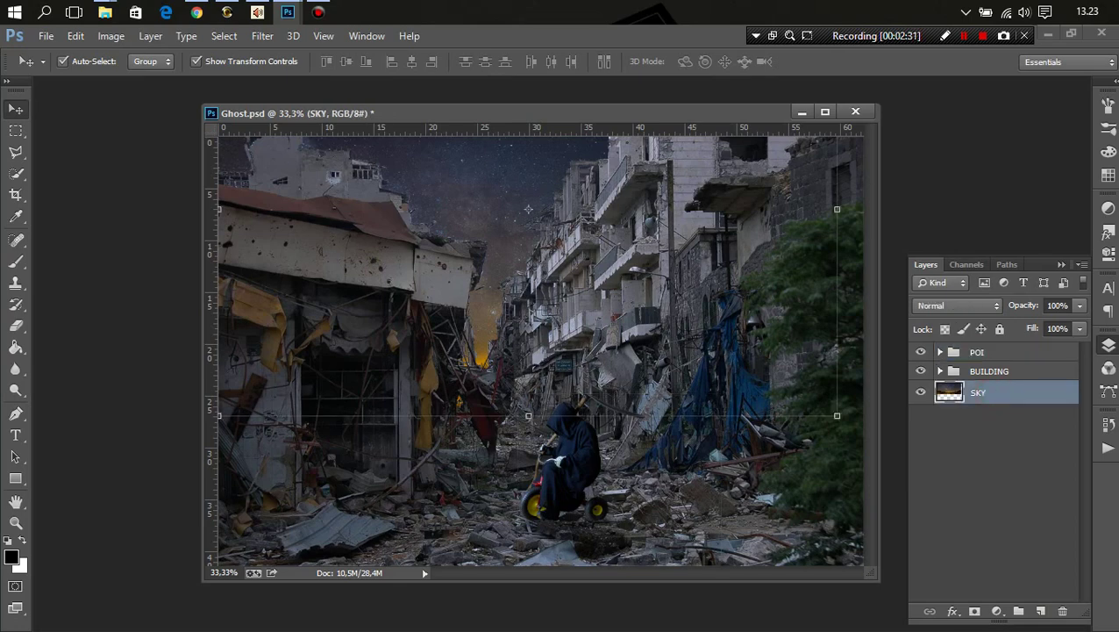
Add an empty Layer 1 above SKY and clip it to the sky
click(1039, 611)
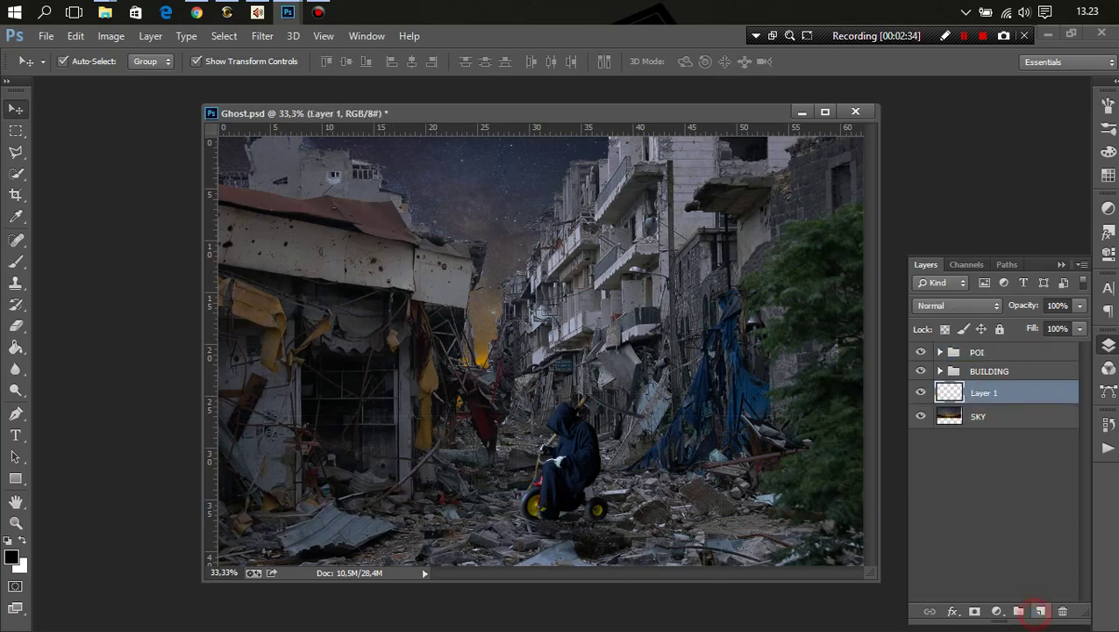
right_click(1005, 390)
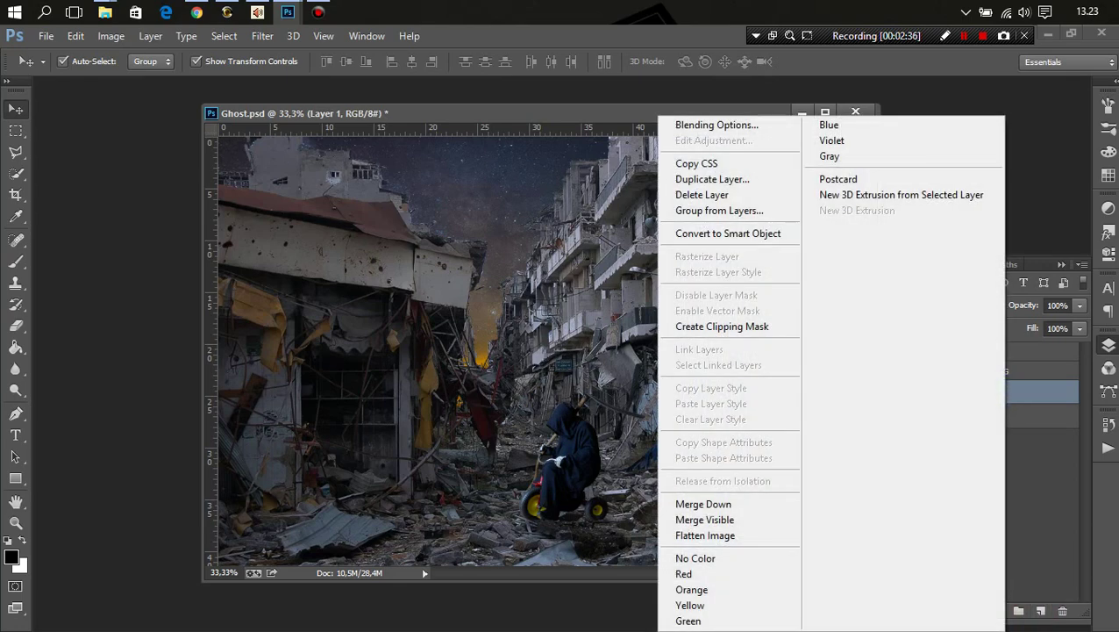
click(786, 327)
Pick a bright orange and paint a large soft 487 px glow in the sky
click(16, 261)
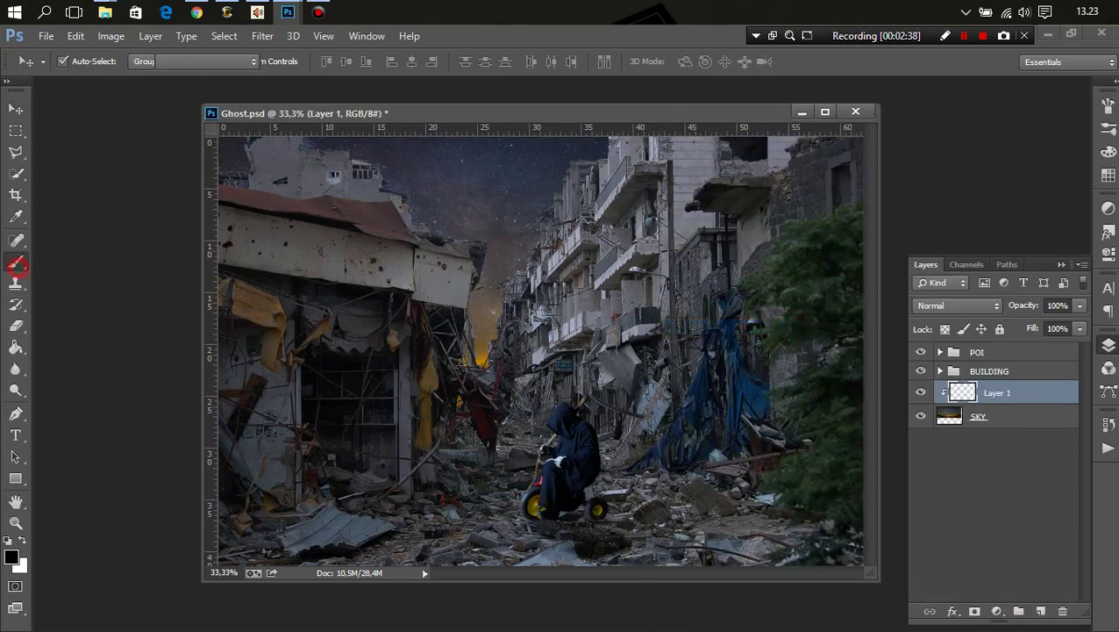
click(23, 538)
click(10, 554)
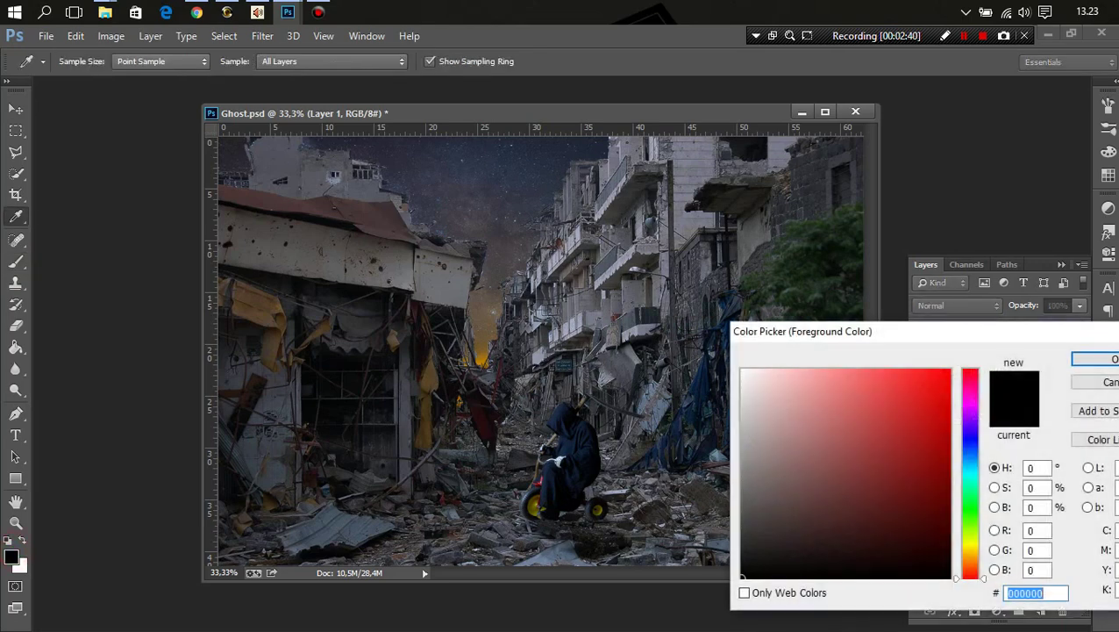
text(ffd200)
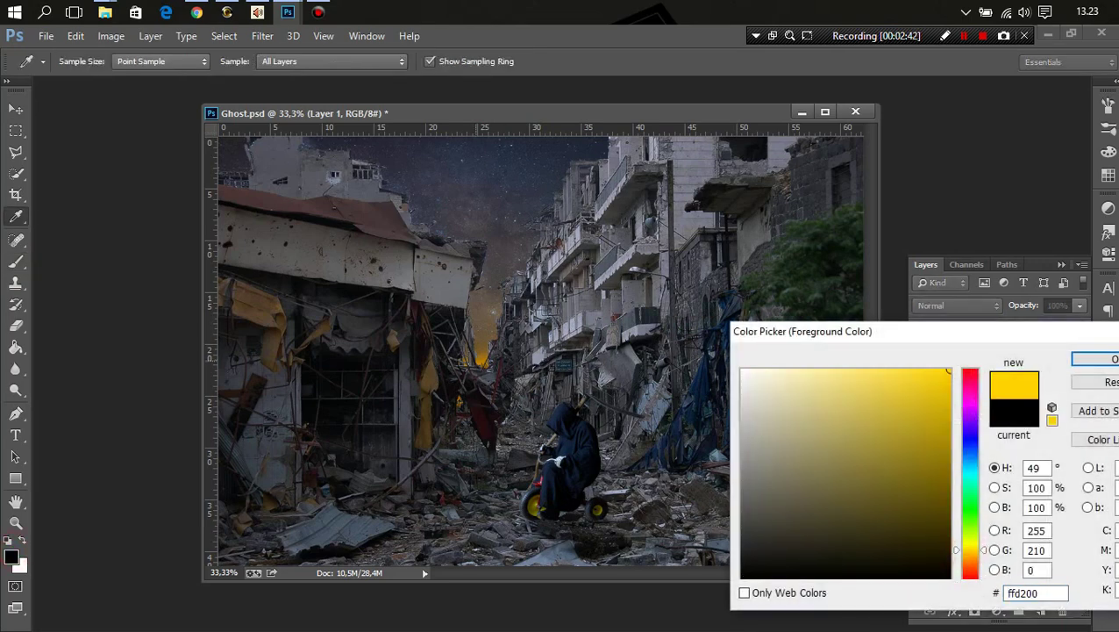
click(480, 358)
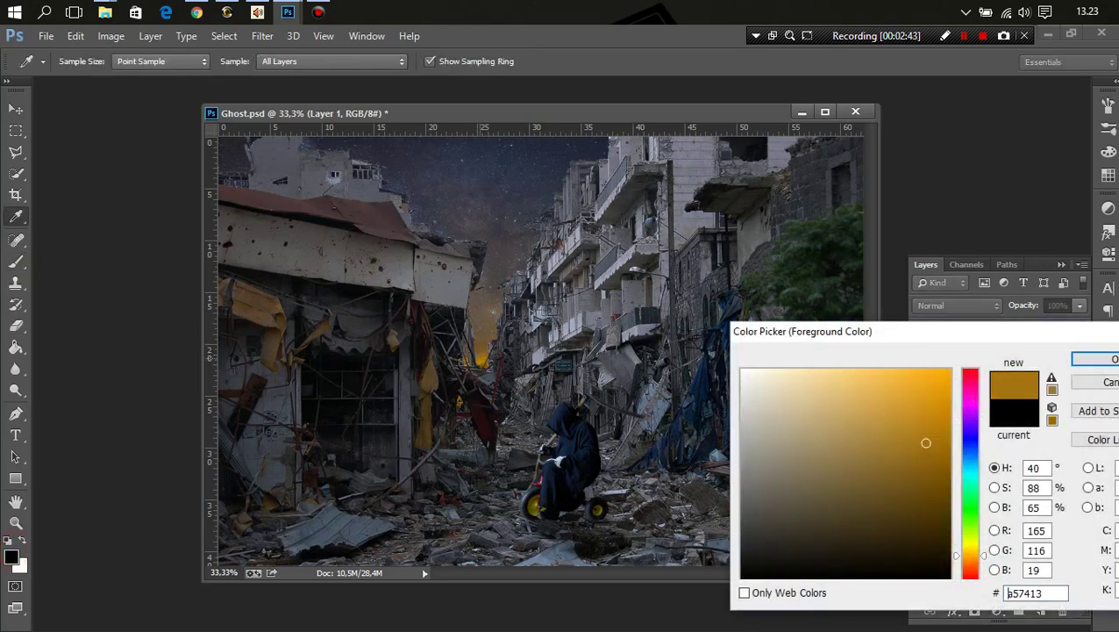
drag(951, 432, 1100, 363)
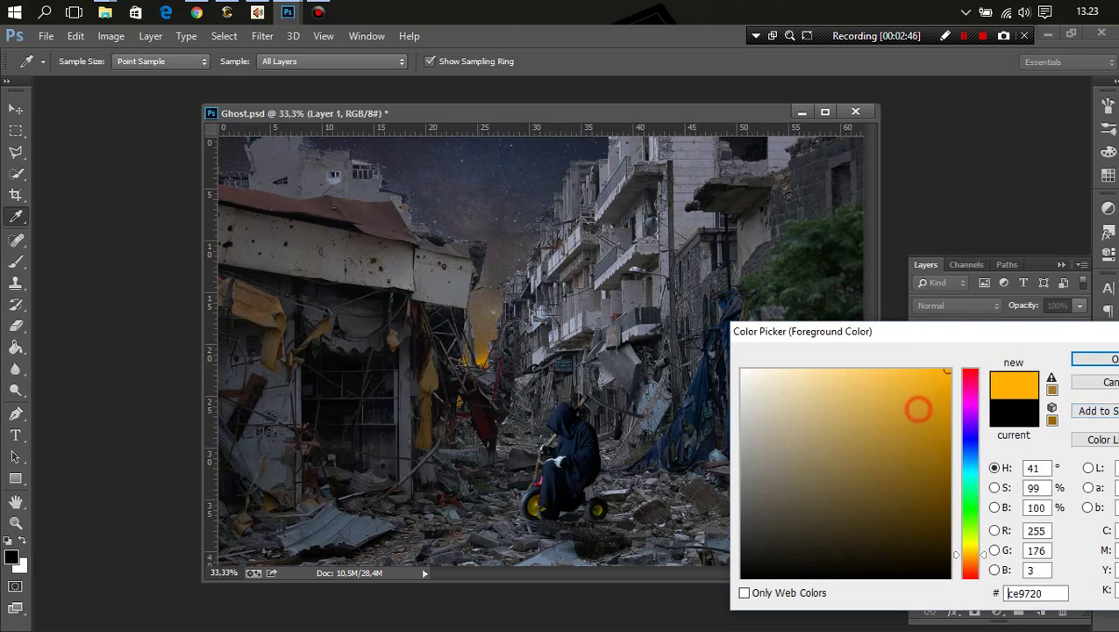
click(1100, 363)
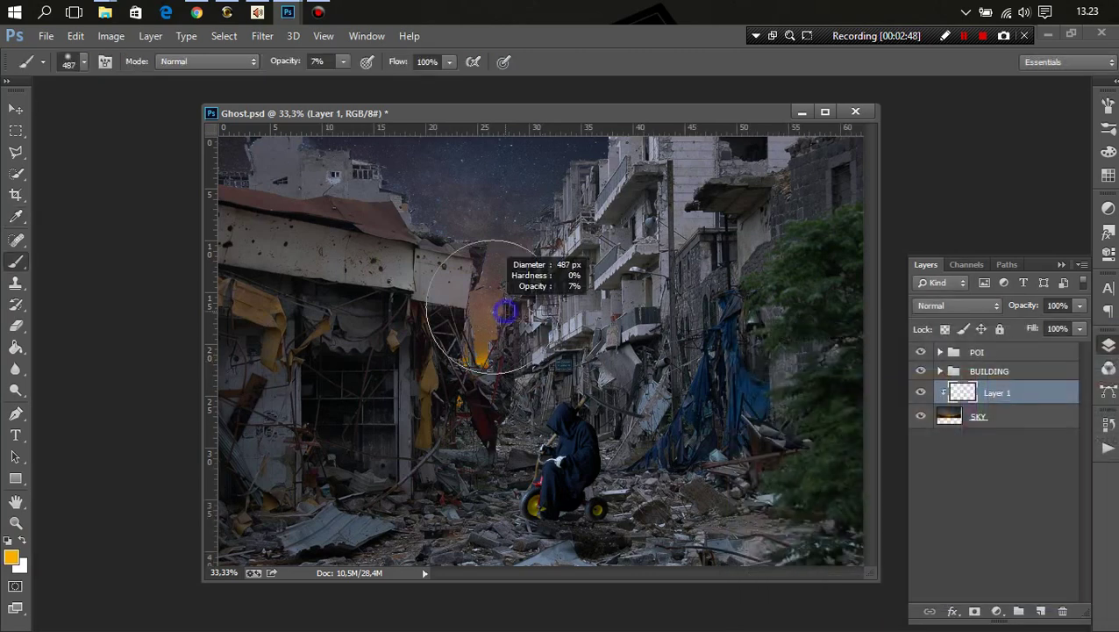
key(0)
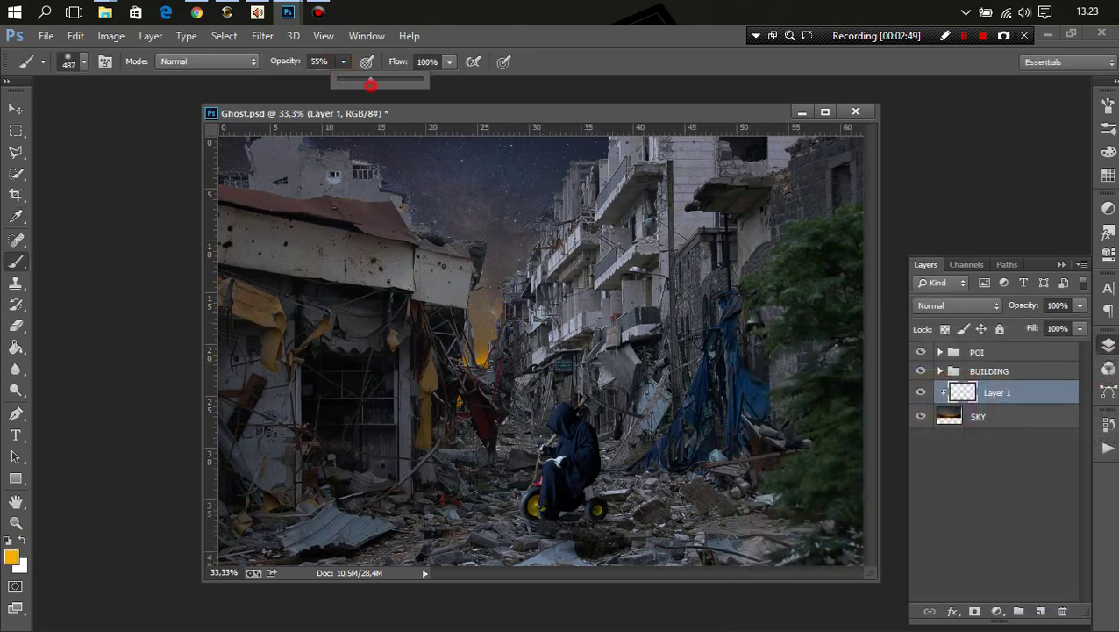
right_click(562, 341)
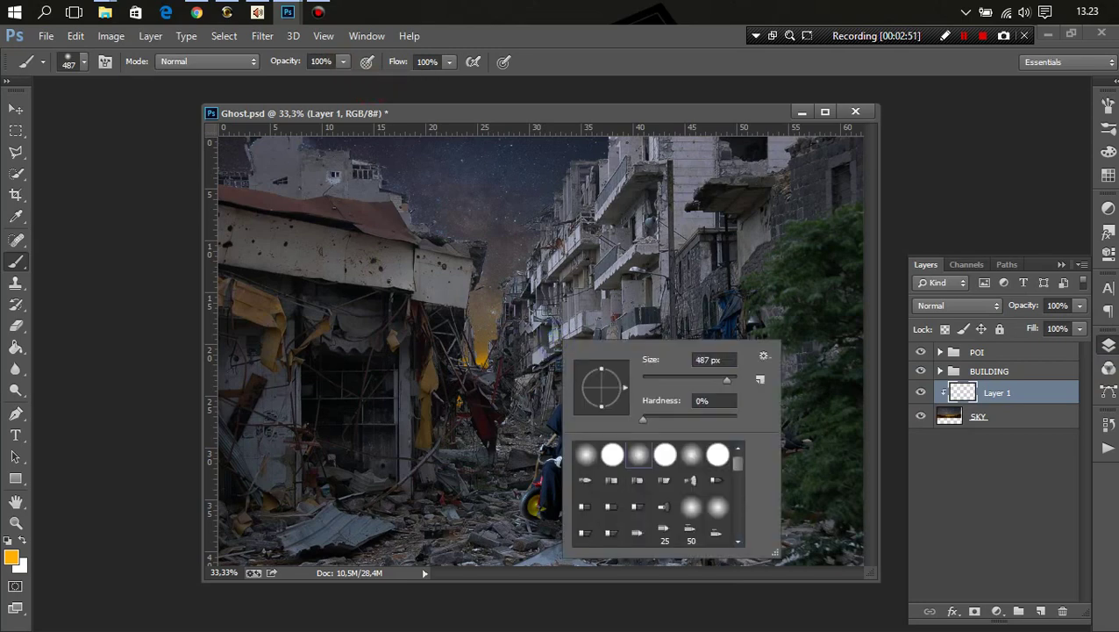
drag(504, 346, 504, 259)
Move the orange glow down toward the horizon and enlarge it to about 168.65%
key(v)
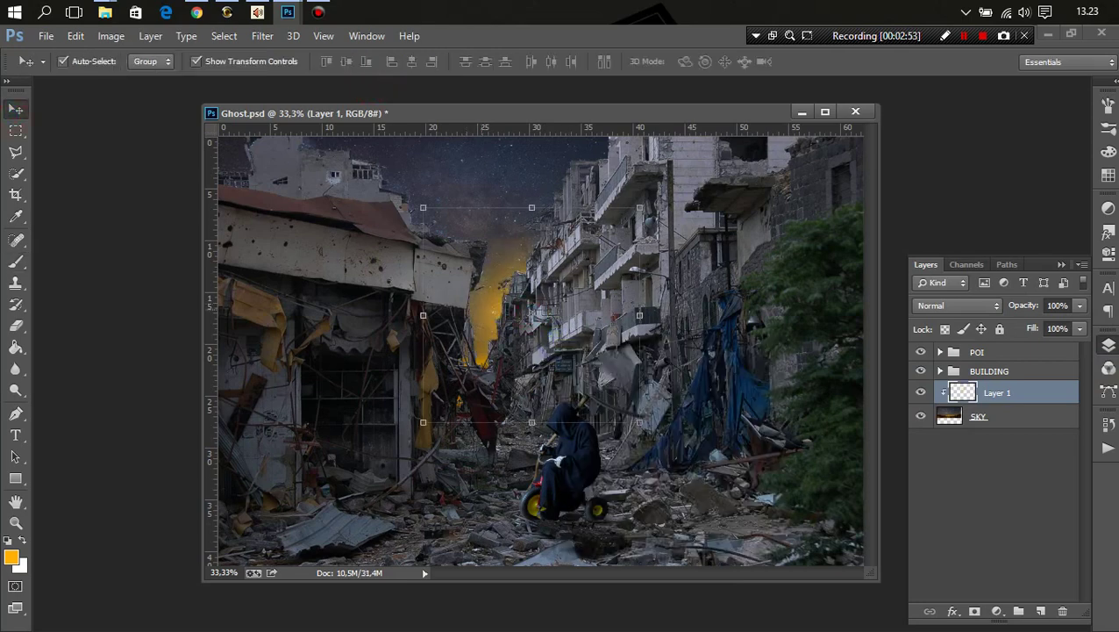
drag(494, 313, 478, 386)
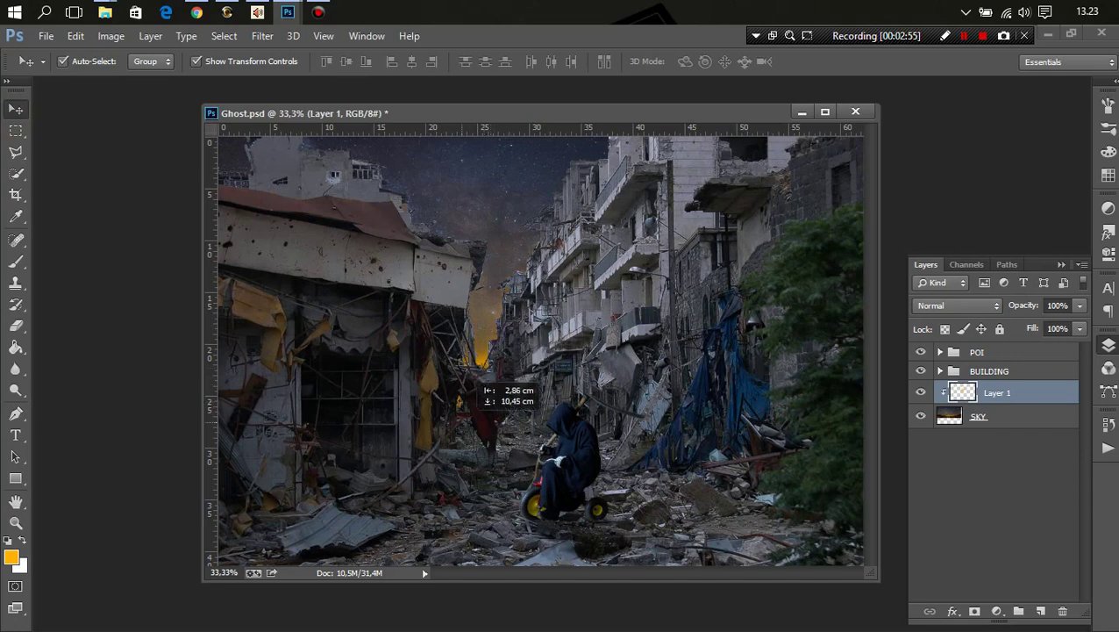
drag(478, 386, 473, 476)
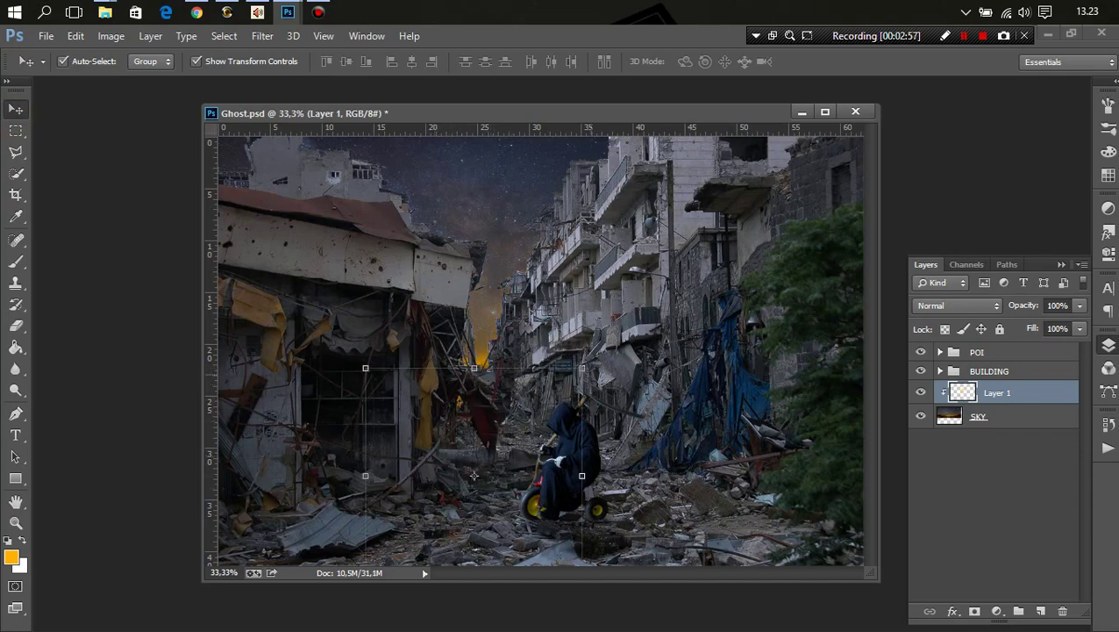
key(ctrl+t)
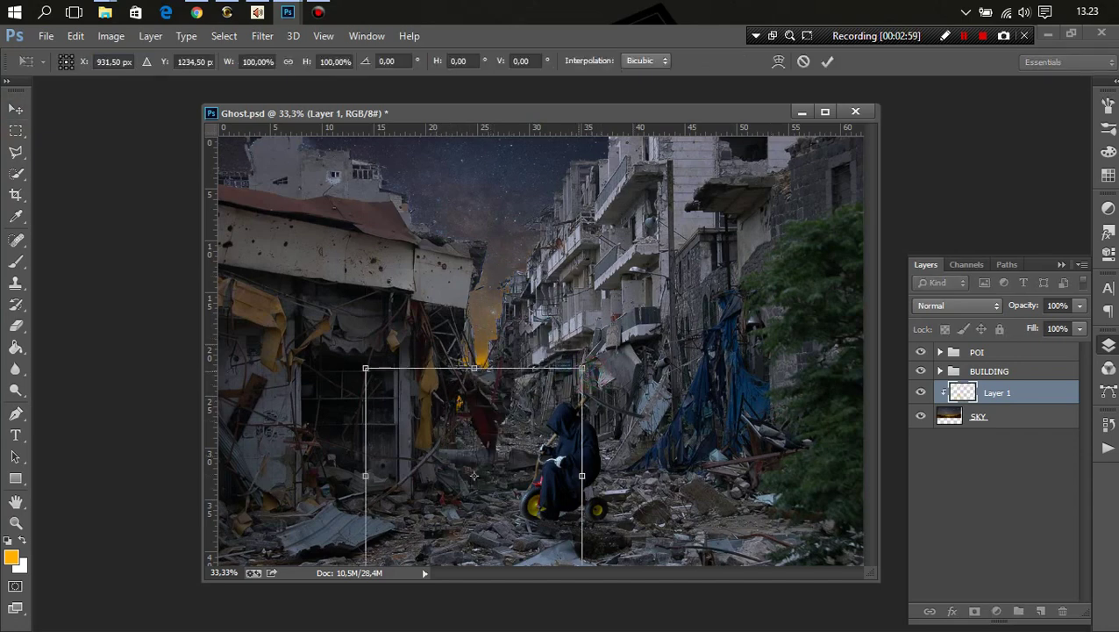
drag(581, 368, 734, 220)
mouse_move(603, 355)
mouse_down()
mouse_move(563, 344)
mouse_move(544, 321)
mouse_up()
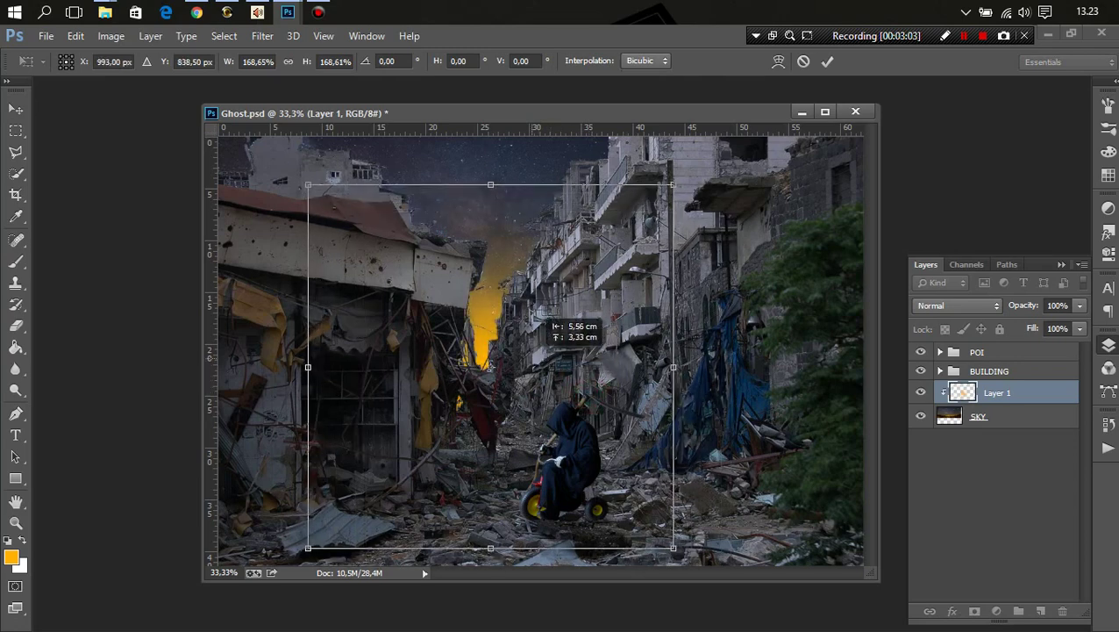
key(Return)
click(957, 306)
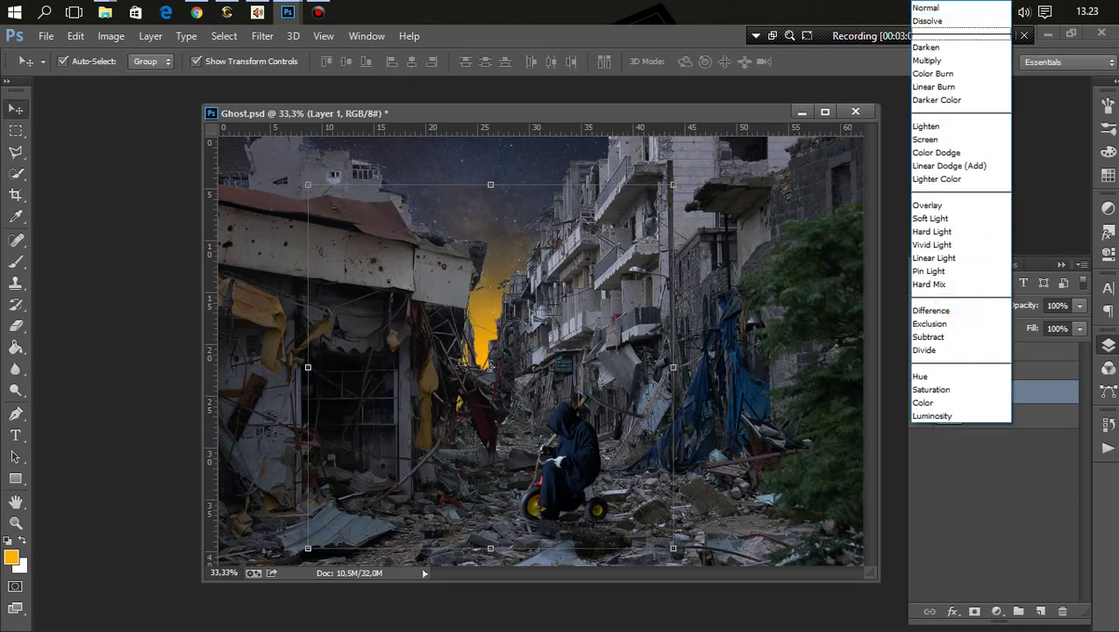
Cycle the glow layer's blend modes and settle on Overlay
click(927, 46)
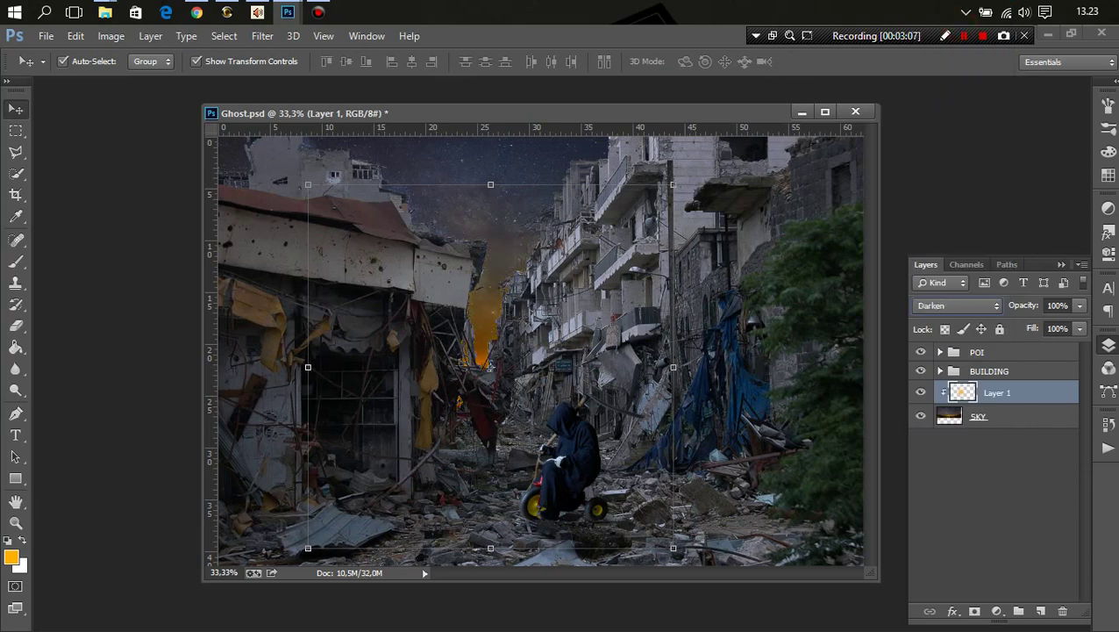
key(Down)
key(Down)
key(Down)
key(Down)
key(Down)
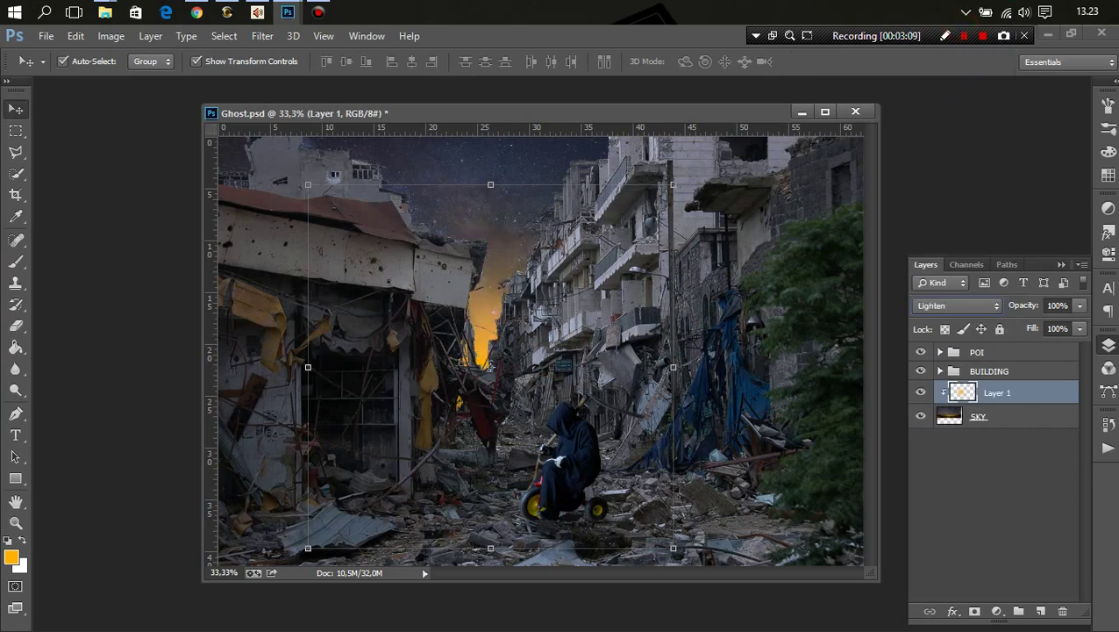
key(Down)
key(Down)
key(Down)
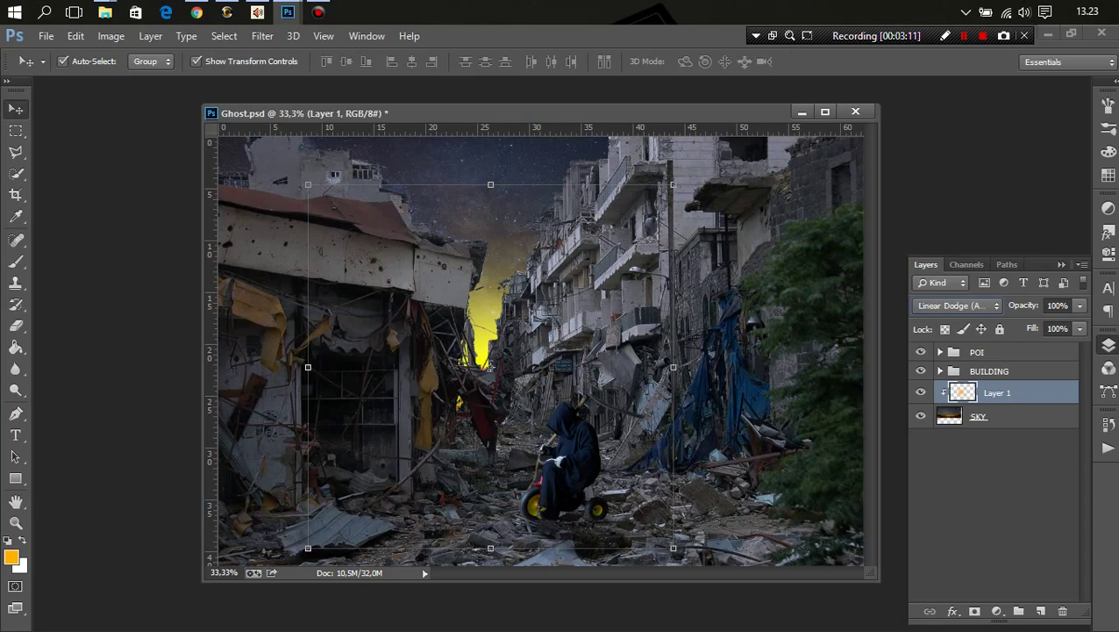
key(Down)
key(Down)
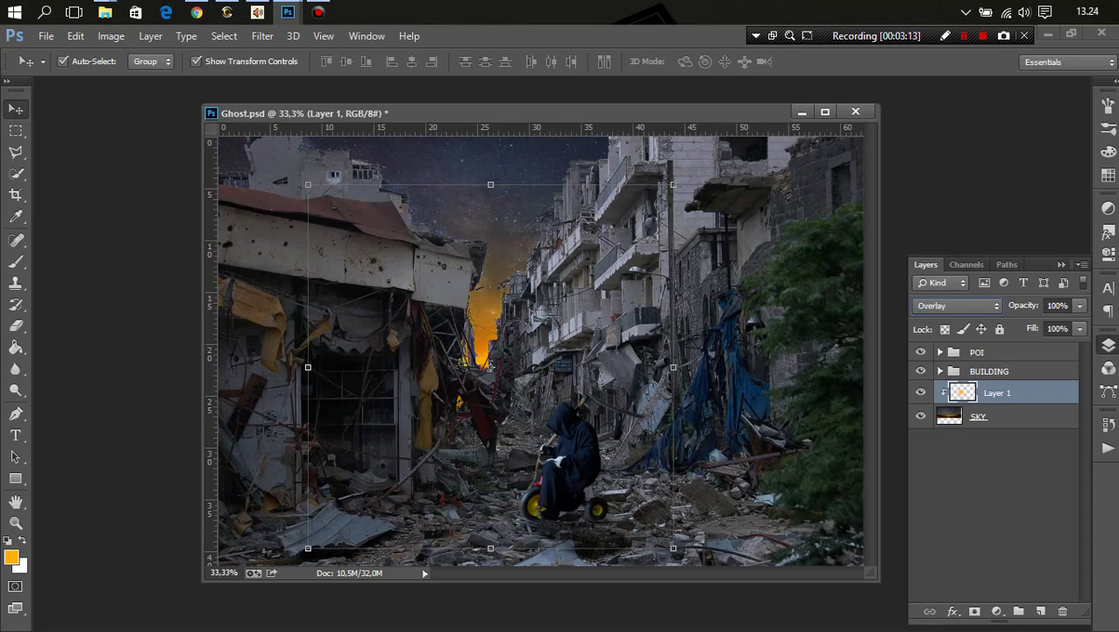
key(Down)
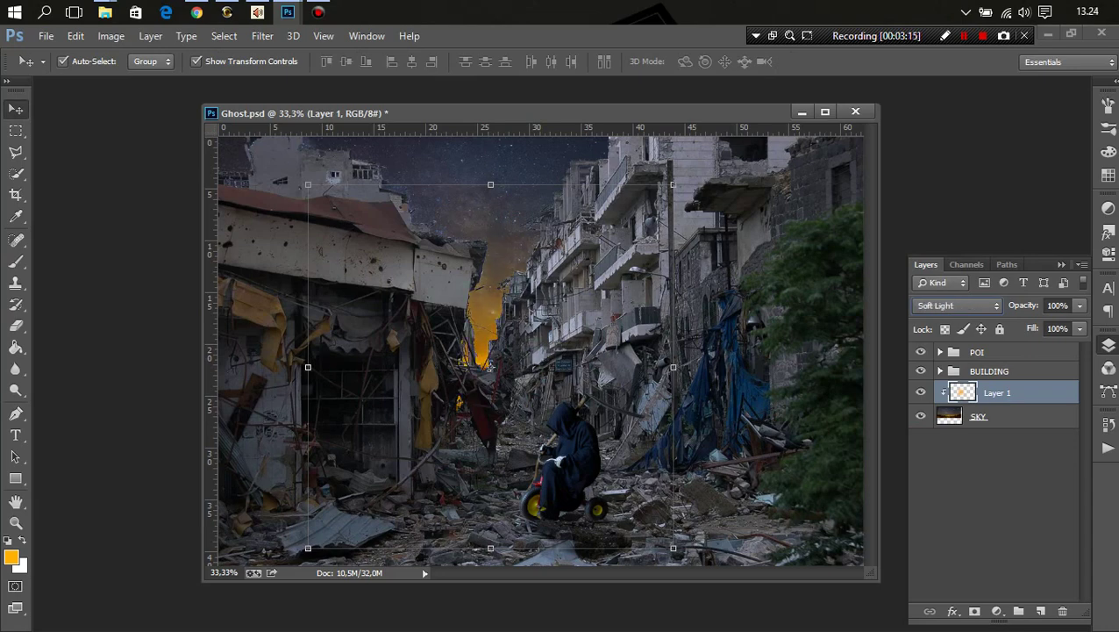
key(Up)
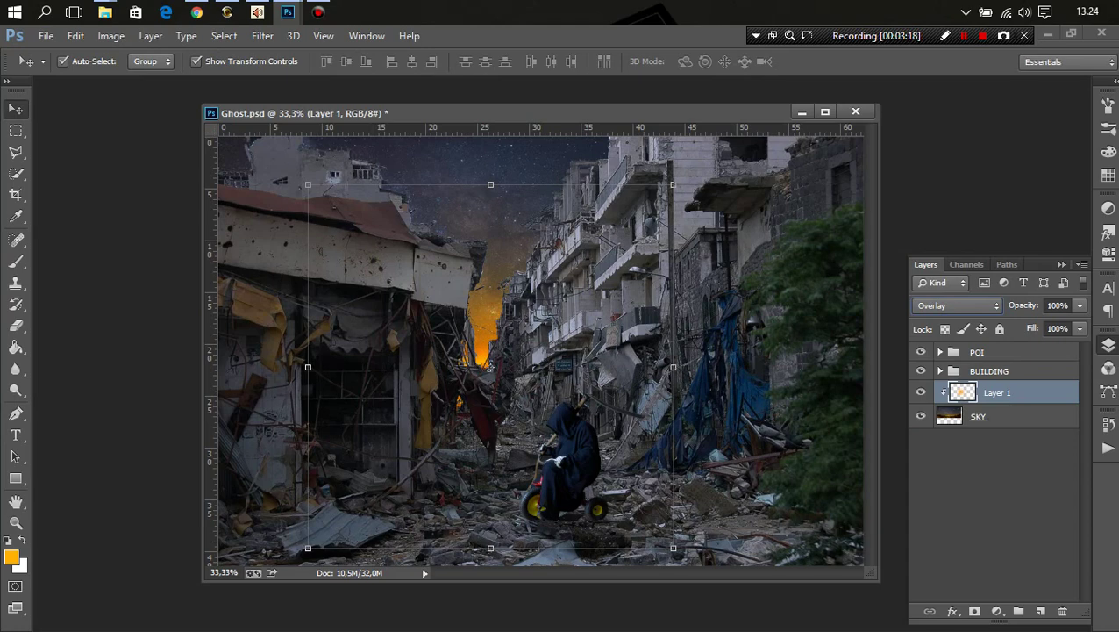
Set the glow layer's opacity to 51% and toggle its visibility to compare
drag(1023, 305, 1014, 305)
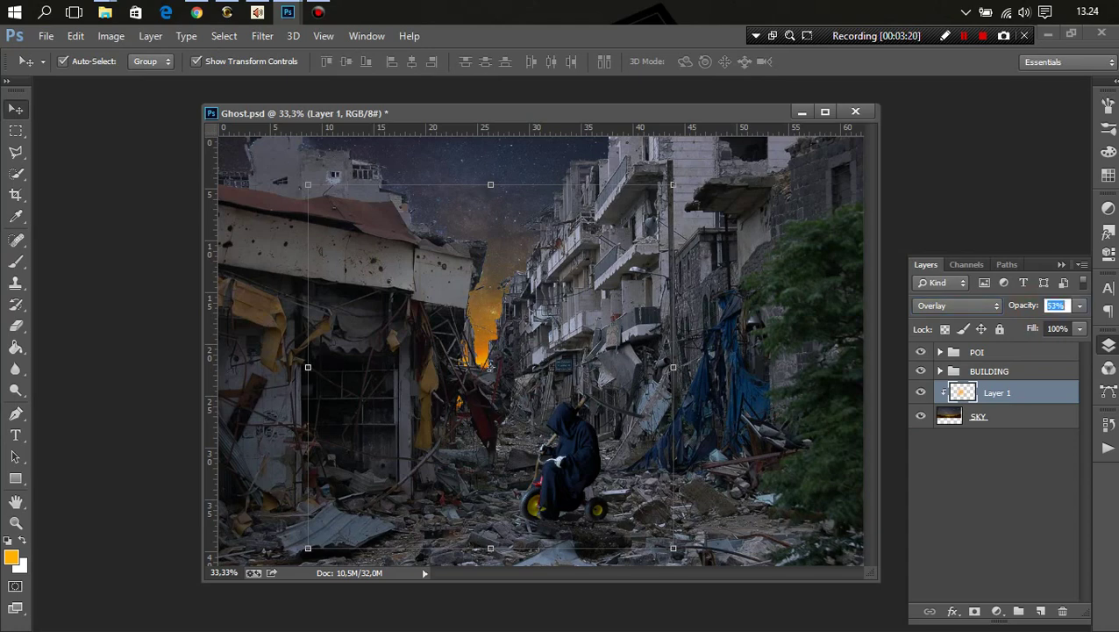
text(51)
key(Return)
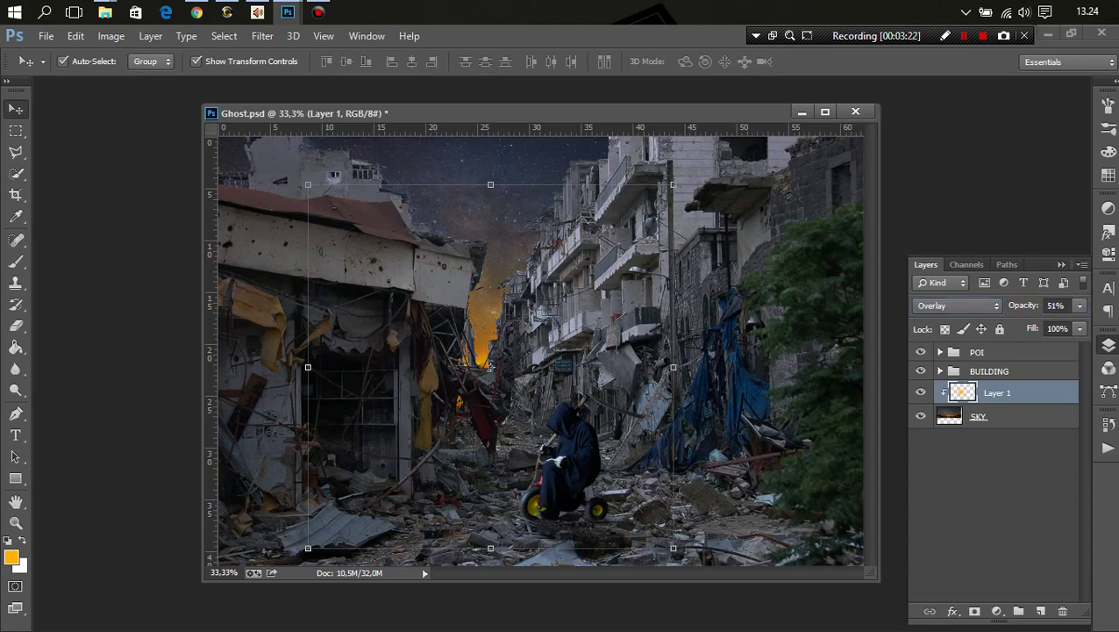
click(920, 392)
click(921, 392)
click(920, 392)
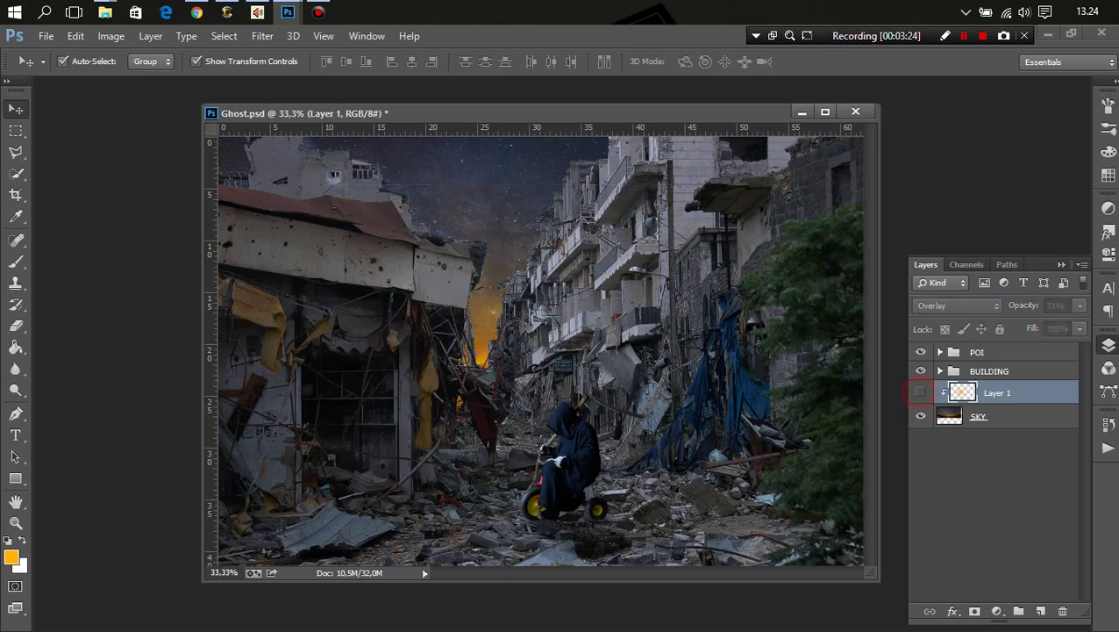
click(920, 392)
Save the Ghost.psd document
click(745, 410)
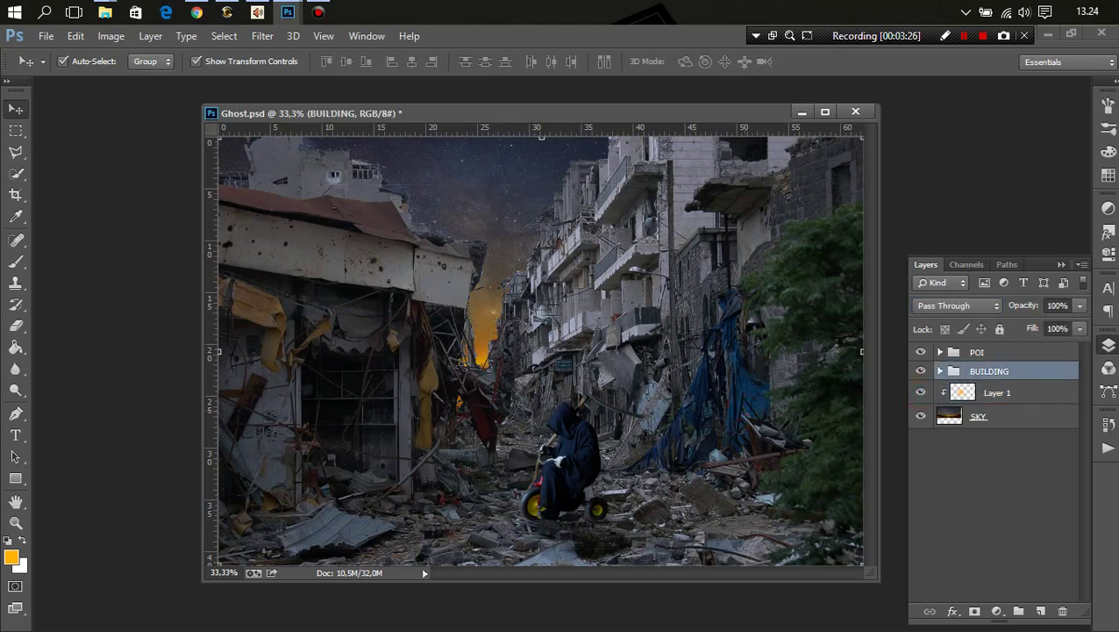
key(ctrl+s)
click(997, 392)
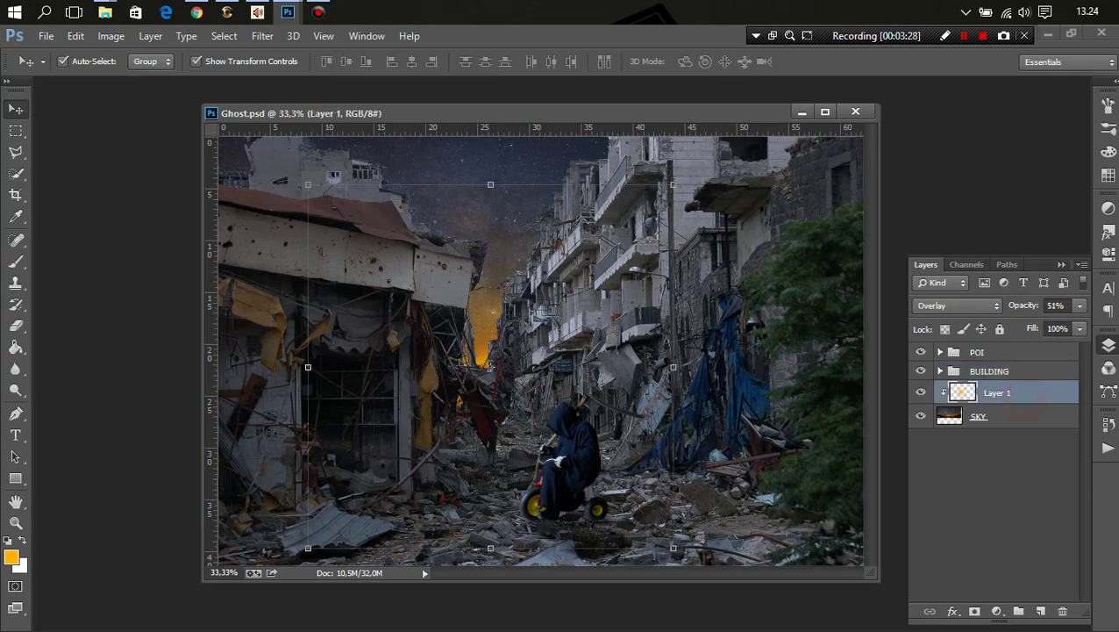
Expand the BUILDING group and add a new Layer 2 clipped to the BUILDING layer
click(996, 371)
click(940, 371)
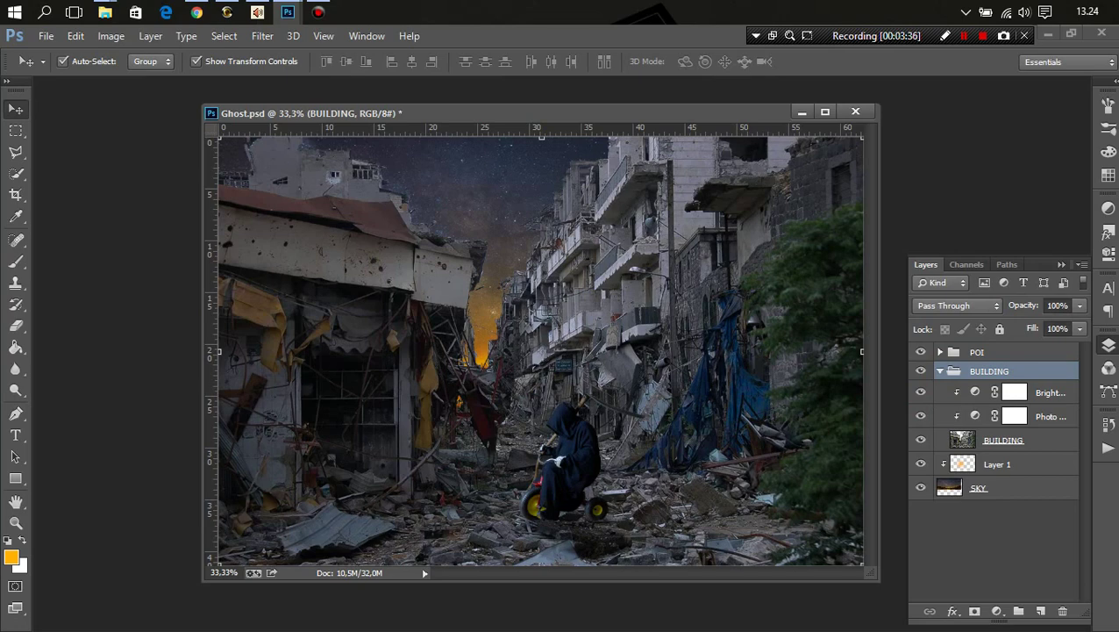
click(1002, 443)
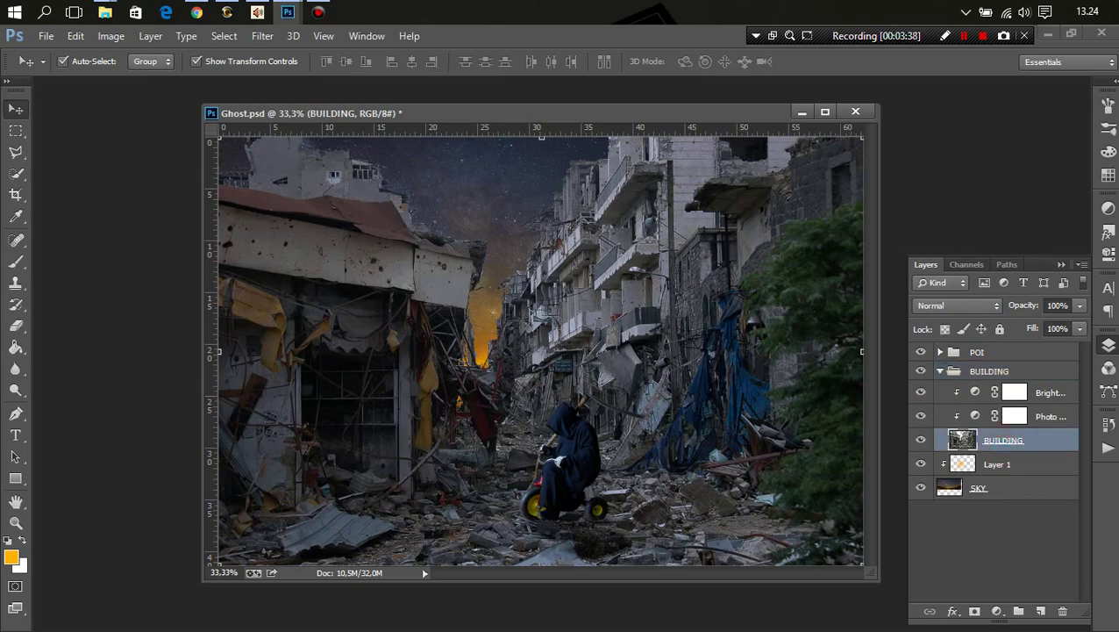
click(1040, 610)
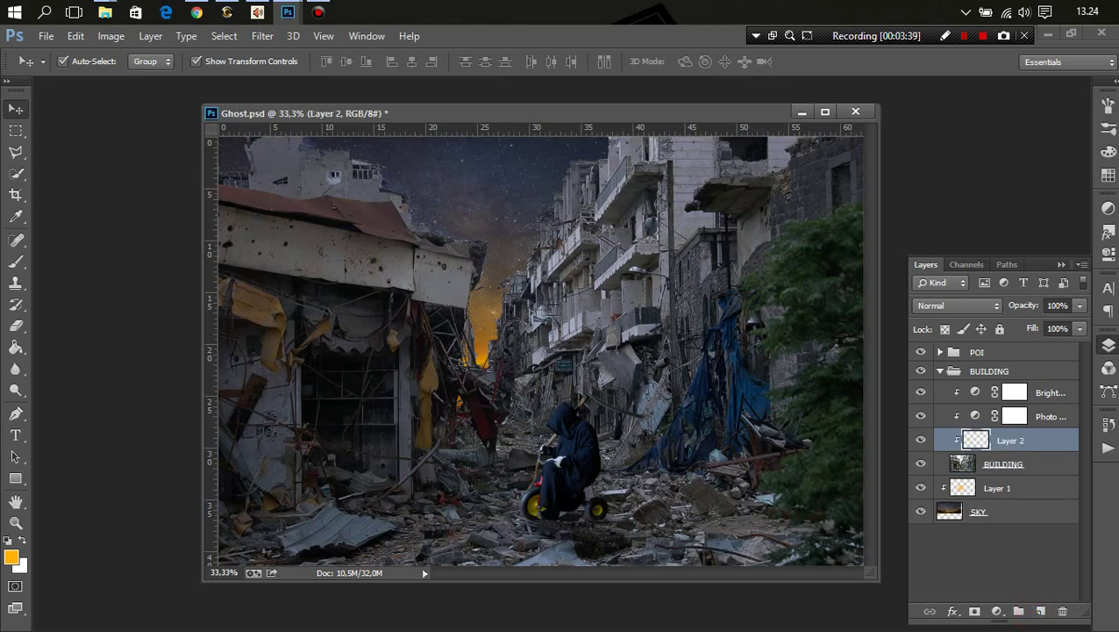
Set up a black brush and lower its opacity to 9%, discarding a test stroke
click(9, 539)
click(15, 260)
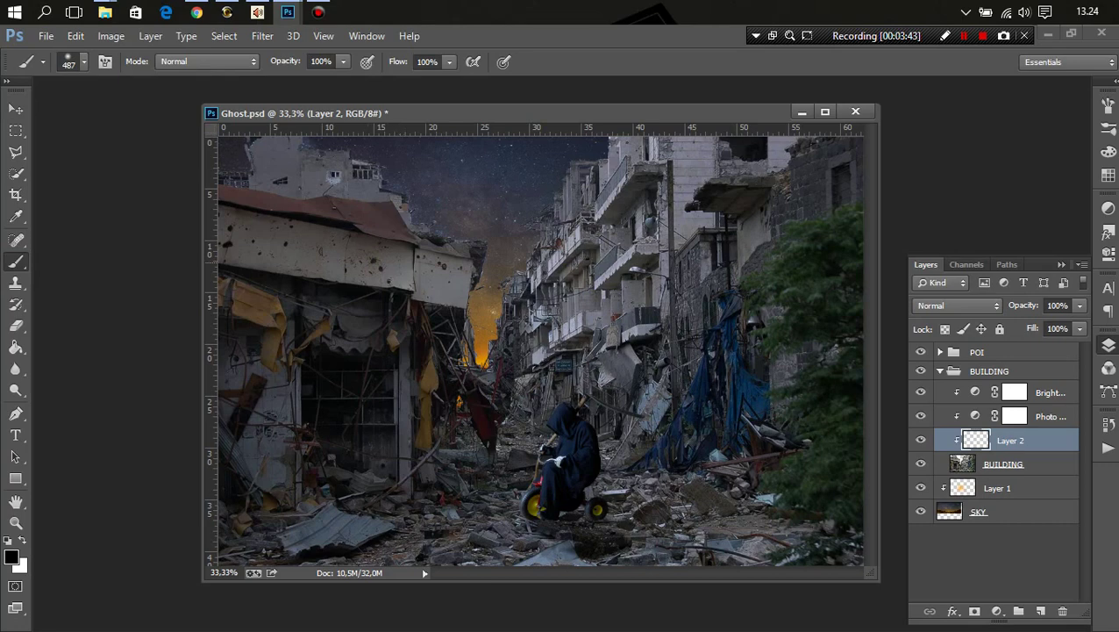
mouse_move(264, 175)
mouse_down()
mouse_move(272, 316)
mouse_move(316, 281)
mouse_up()
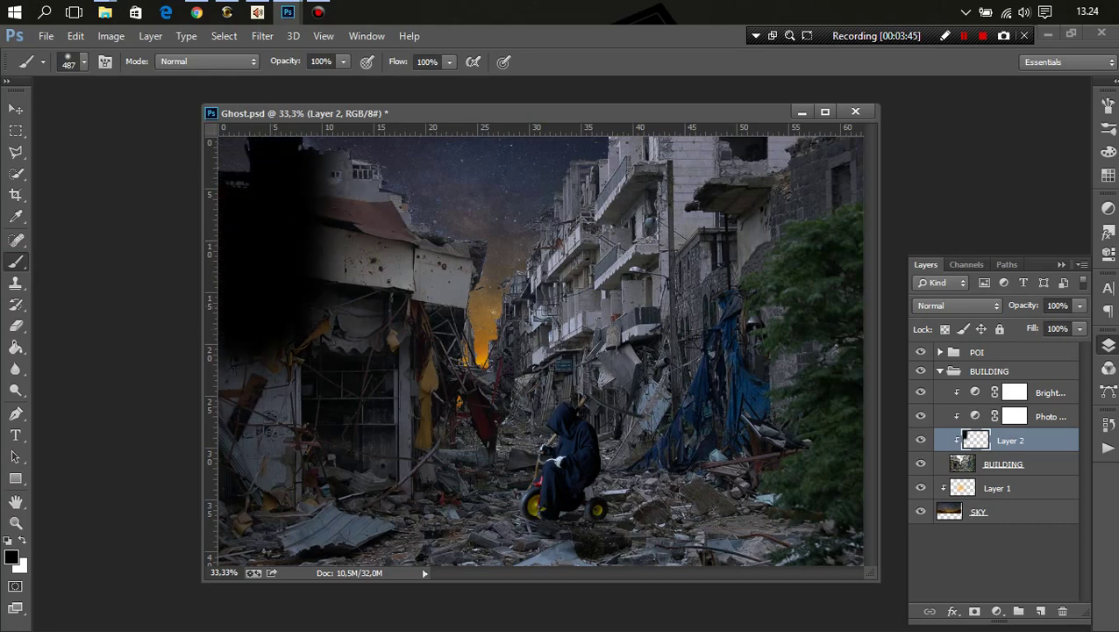
key(ctrl+z)
click(296, 60)
drag(296, 60, 254, 61)
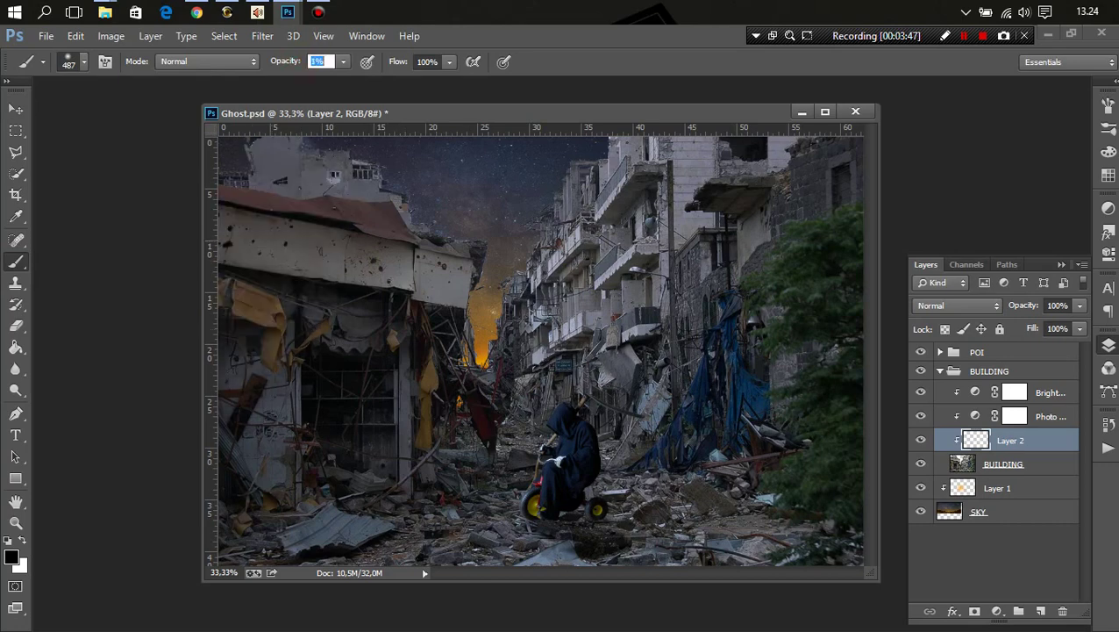
text(32)
text(17)
drag(264, 175, 254, 473)
drag(289, 61, 263, 61)
key(Return)
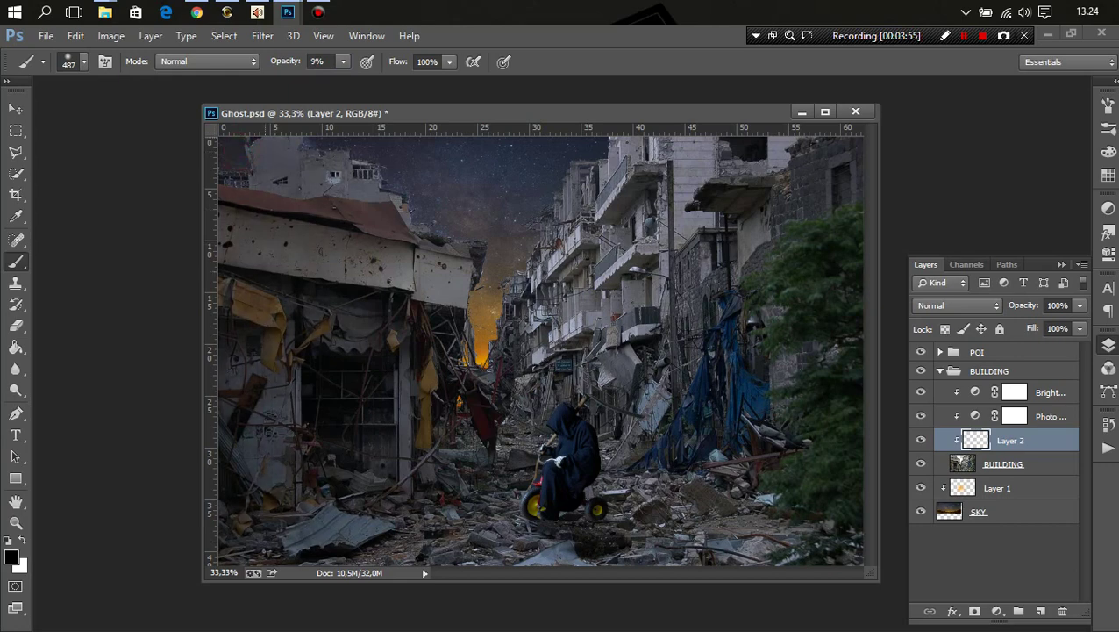
Paint trial dark shading on the left building's roof and shopfront, then undo it
drag(368, 239, 429, 297)
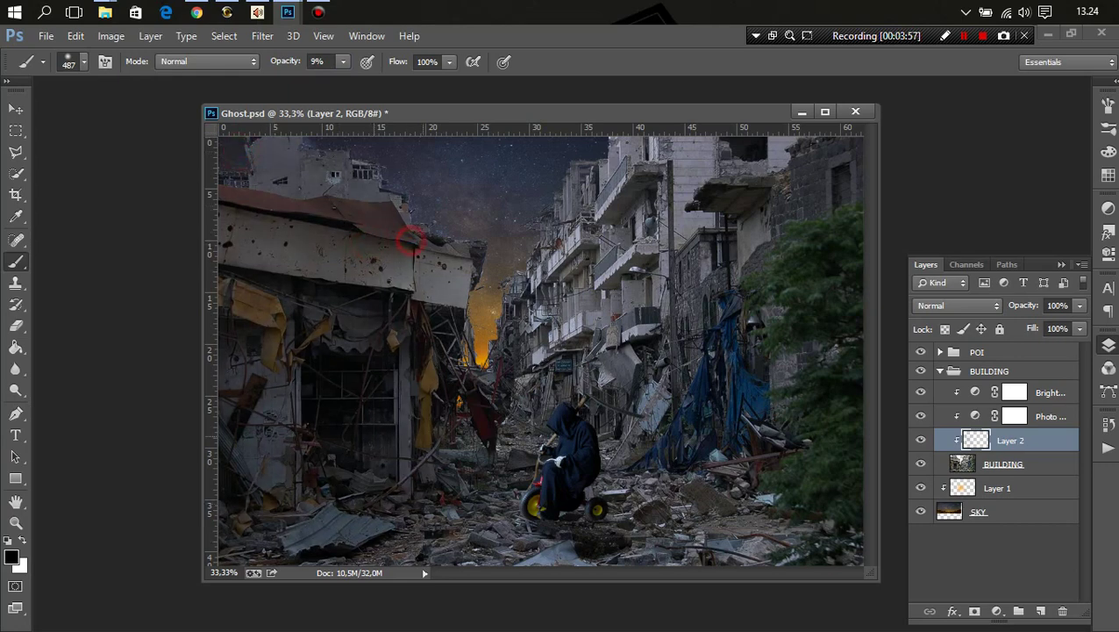
drag(397, 359, 394, 276)
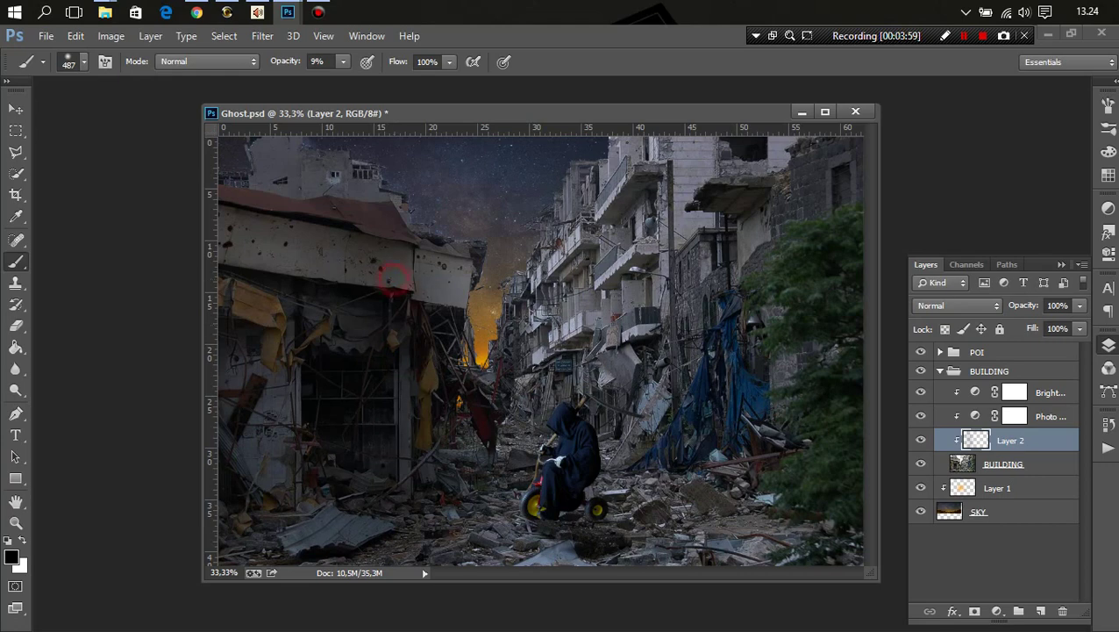
click(240, 310)
click(243, 336)
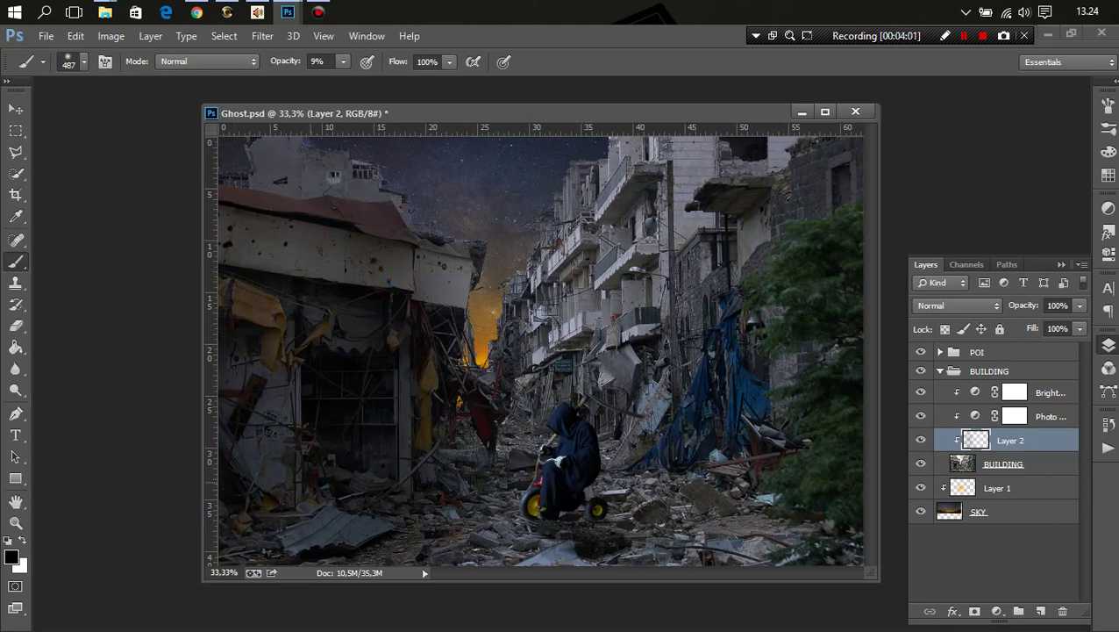
key(ctrl+alt+z)
key(ctrl+alt+z)
key(ctrl+alt+z)
key(ctrl+alt+z)
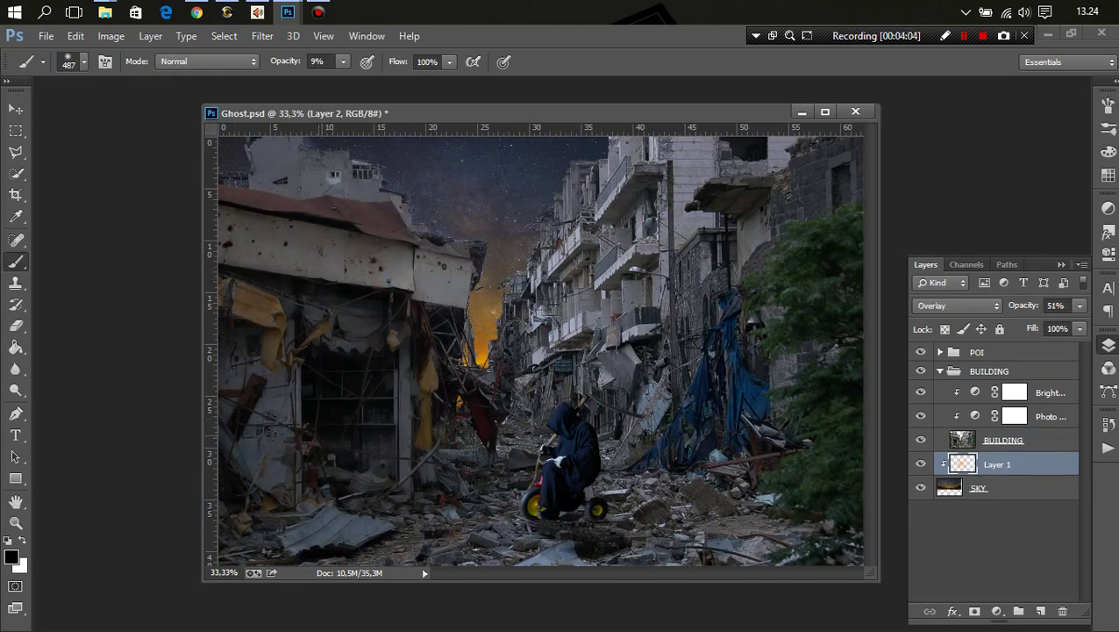
key(ctrl+alt+z)
key(ctrl+shift+z)
key(ctrl+shift+z)
key(ctrl+shift+z)
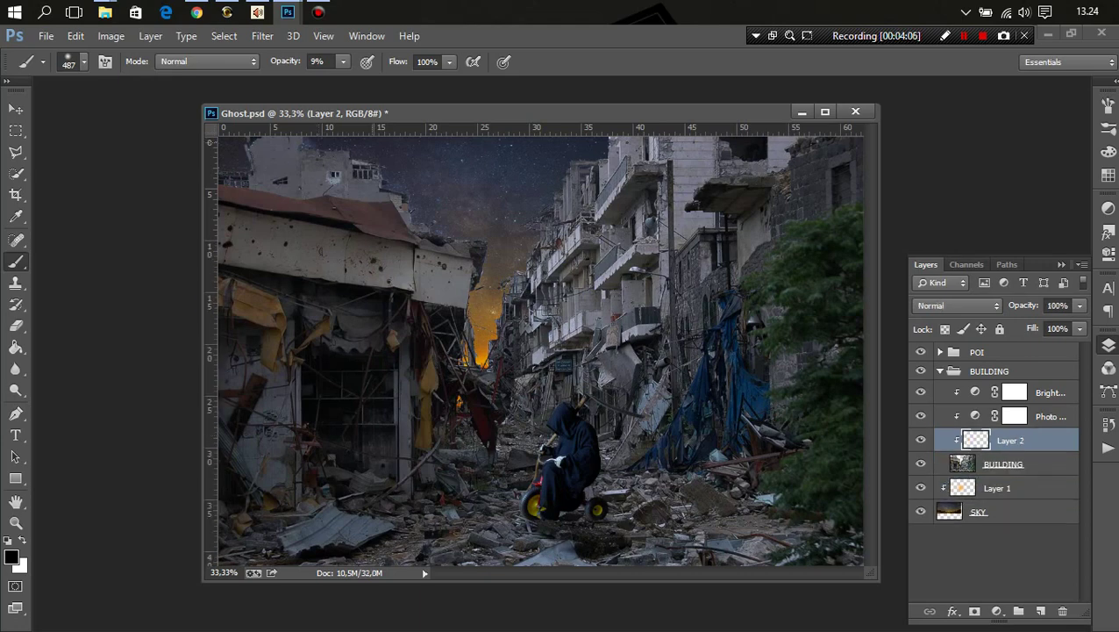
At 5% brush opacity, dab faint black shading on the left building, roof wall and doorway
click(294, 61)
text(5)
key(Return)
click(227, 159)
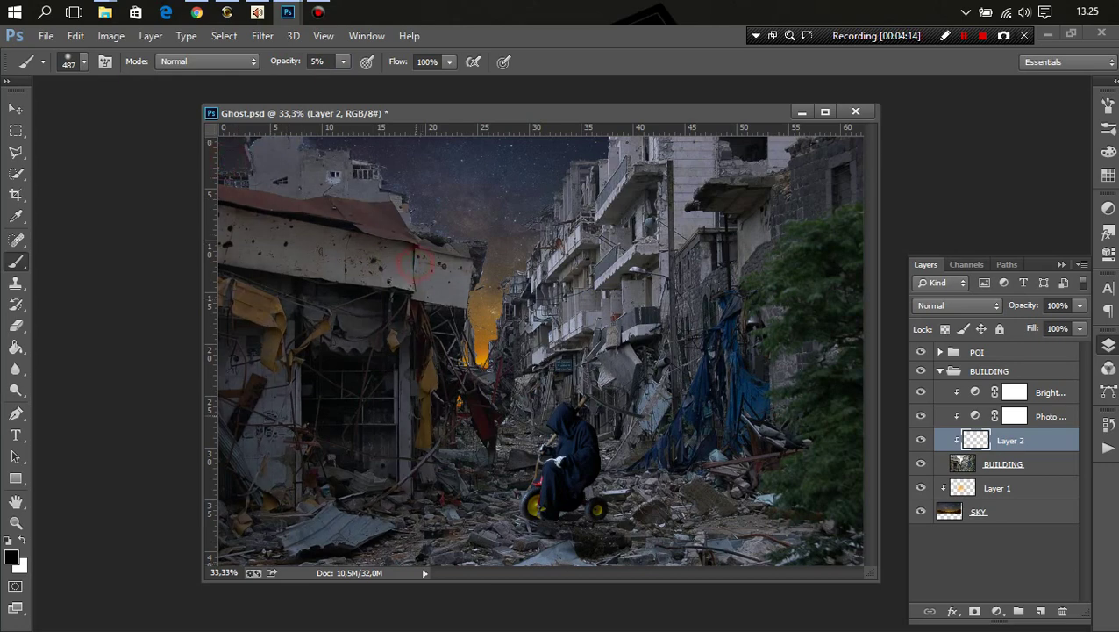
click(278, 218)
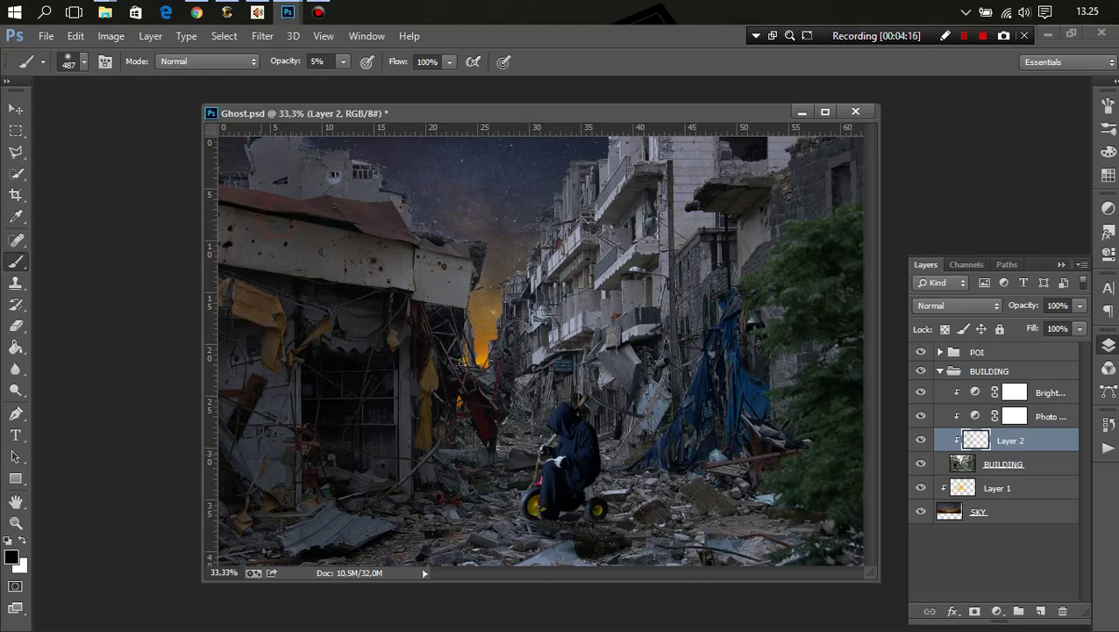
click(264, 471)
click(300, 355)
click(255, 500)
click(237, 415)
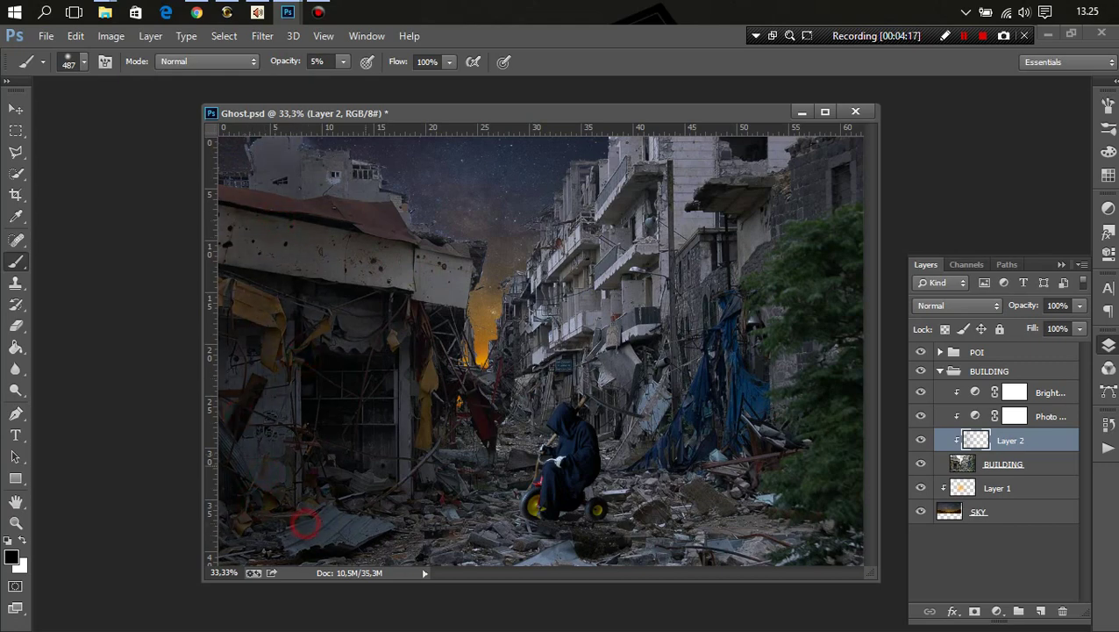
click(433, 290)
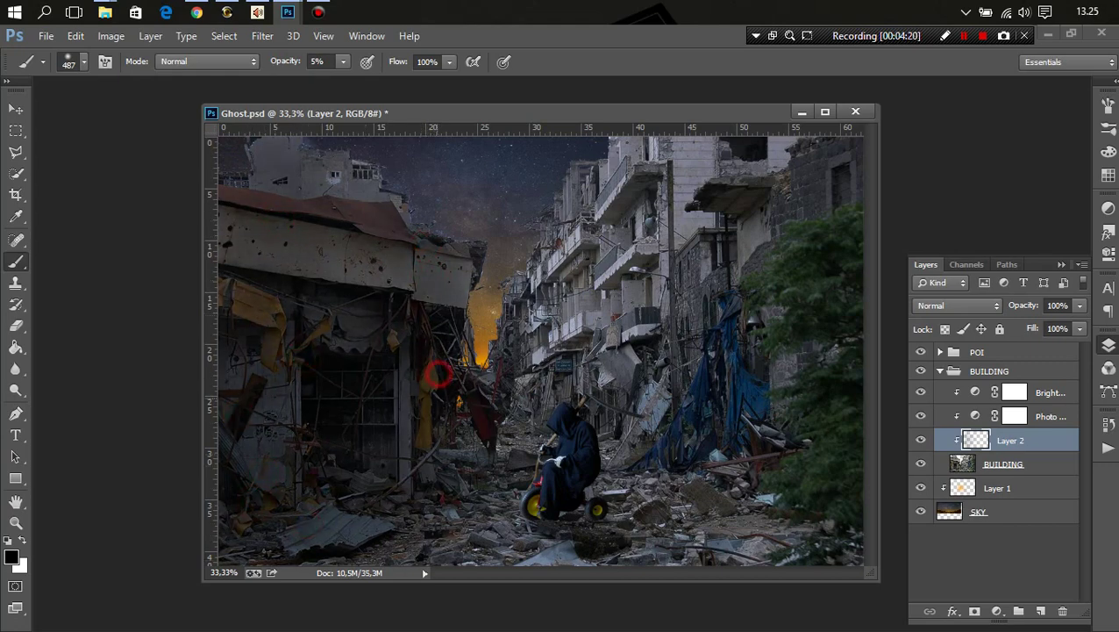
click(384, 449)
Dab more faint shading over the upper left building and the doorway area
click(338, 209)
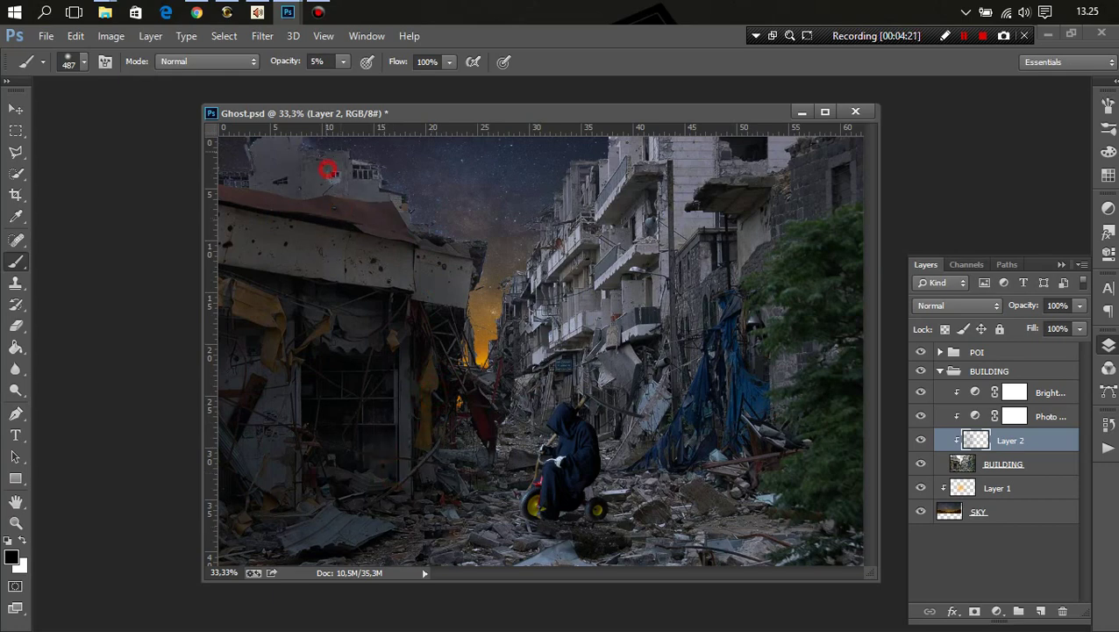
click(331, 174)
click(307, 165)
click(335, 217)
click(265, 274)
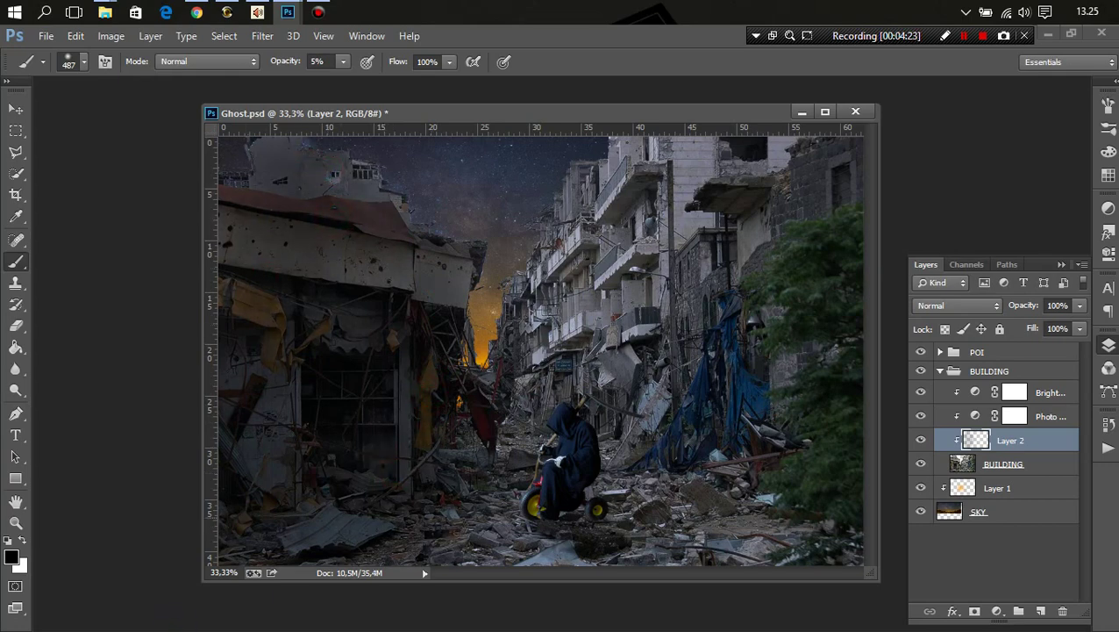
click(342, 456)
click(429, 242)
click(348, 423)
With a 145 px brush, shade the broken corner, shopfront and rubble, then compare Layer 2
alt+right_click(496, 323)
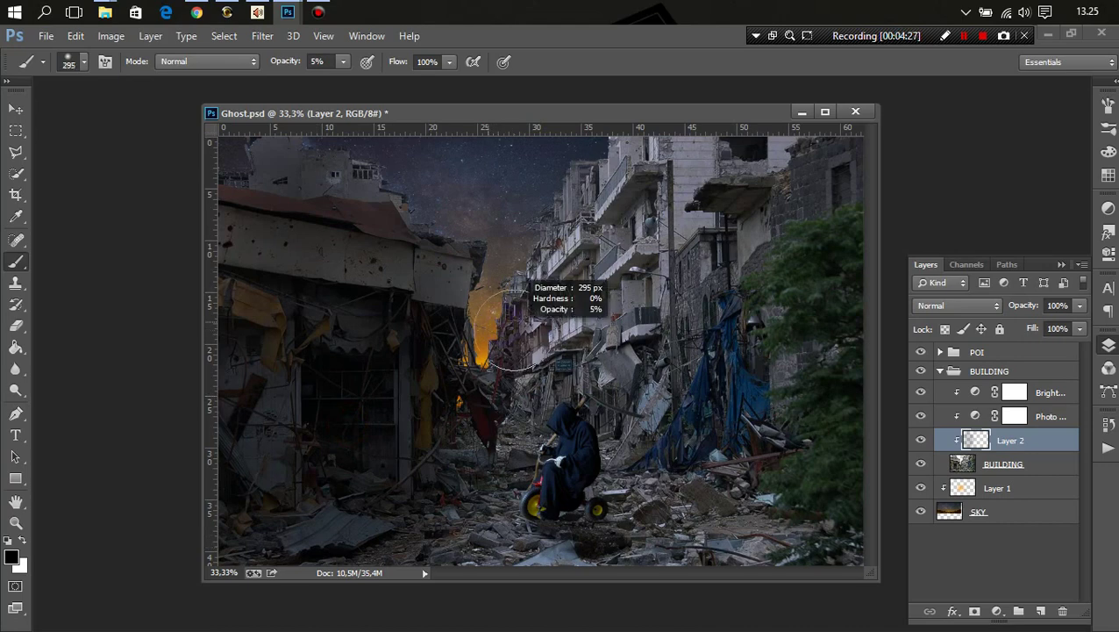
click(466, 251)
click(470, 244)
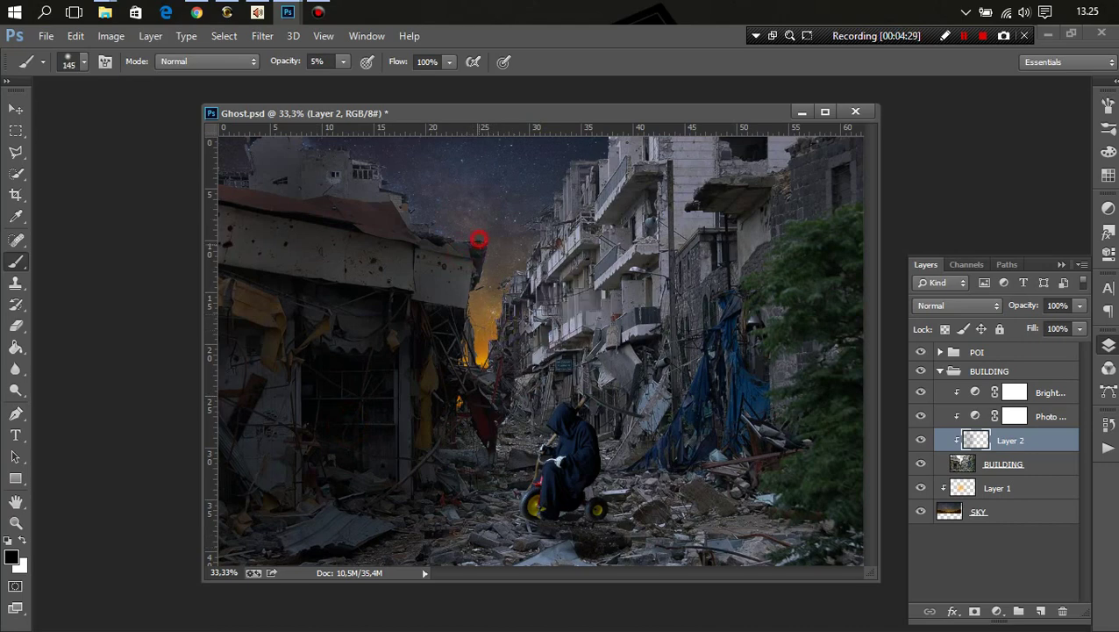
click(471, 245)
click(452, 343)
click(336, 534)
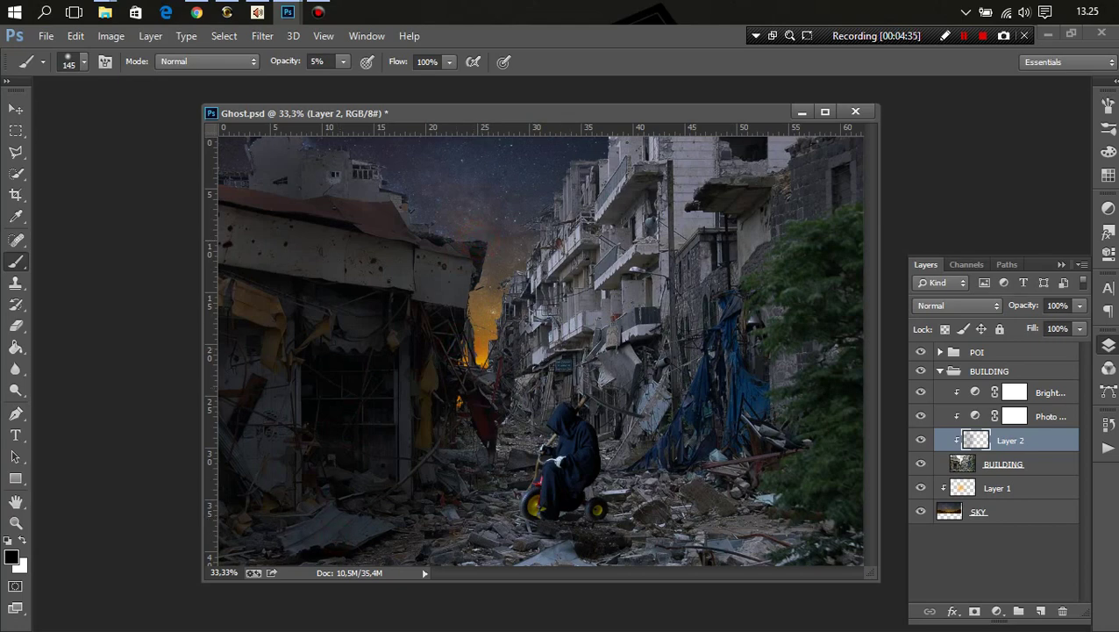
click(921, 440)
click(921, 440)
Turn Layer 2's shading back on and lower its opacity to 76%
click(921, 439)
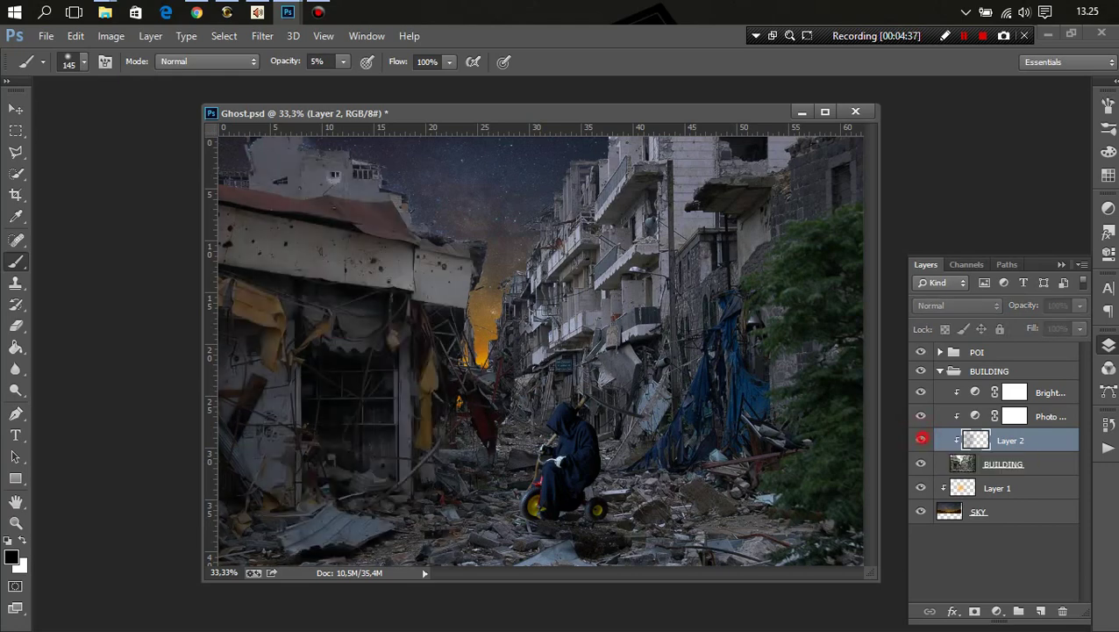
click(921, 439)
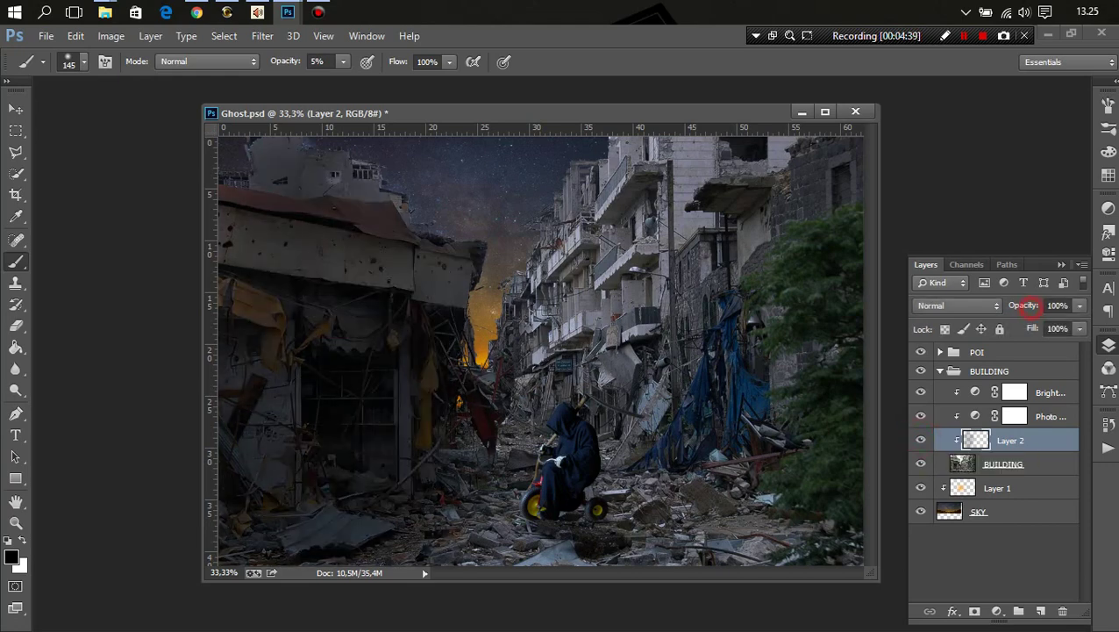
drag(1024, 305, 1009, 306)
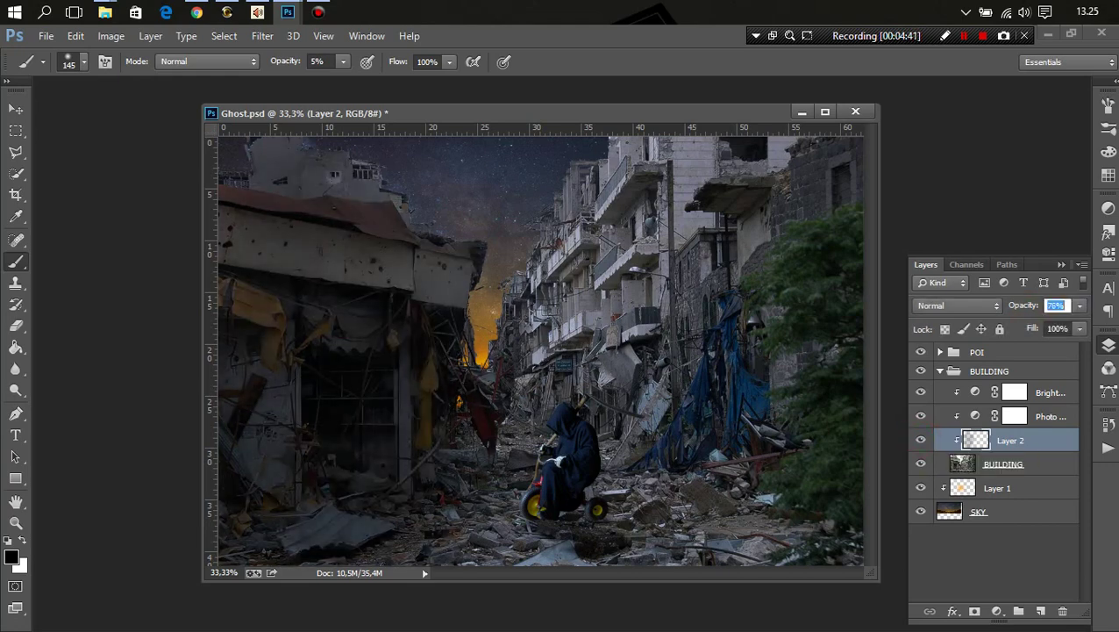
Add a new empty Layer 3 clipped above the BUILDING layer
click(15, 109)
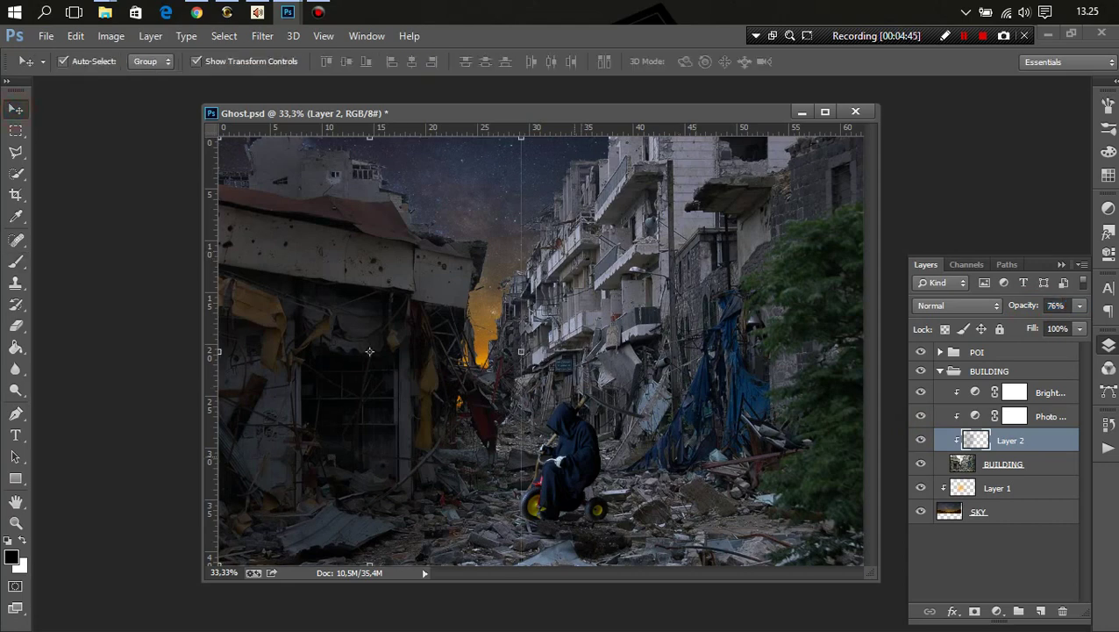
click(572, 452)
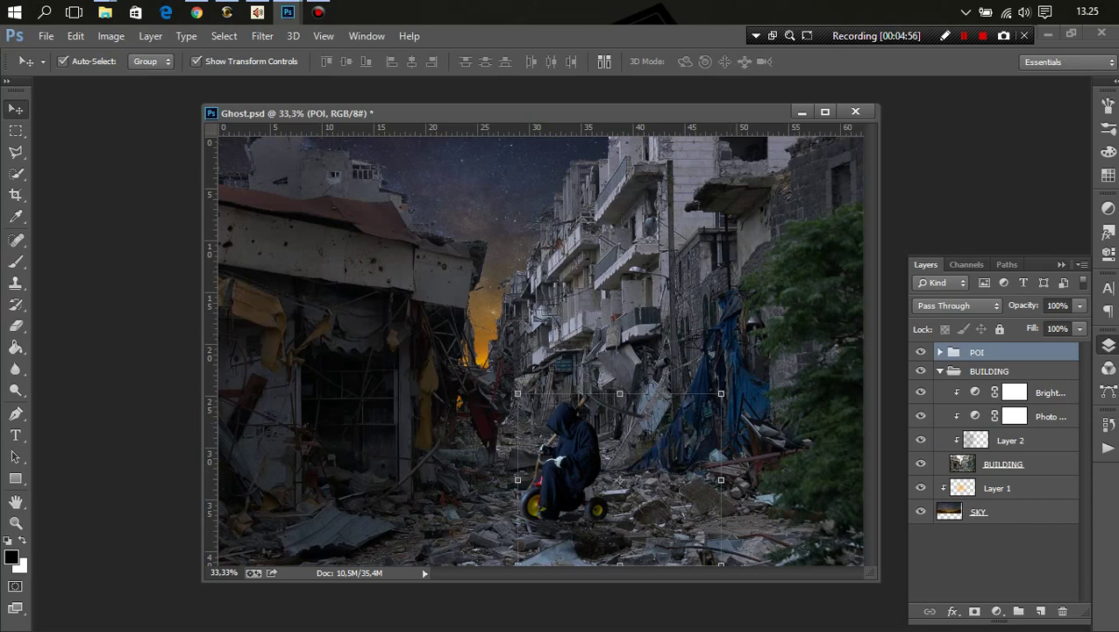
key(b)
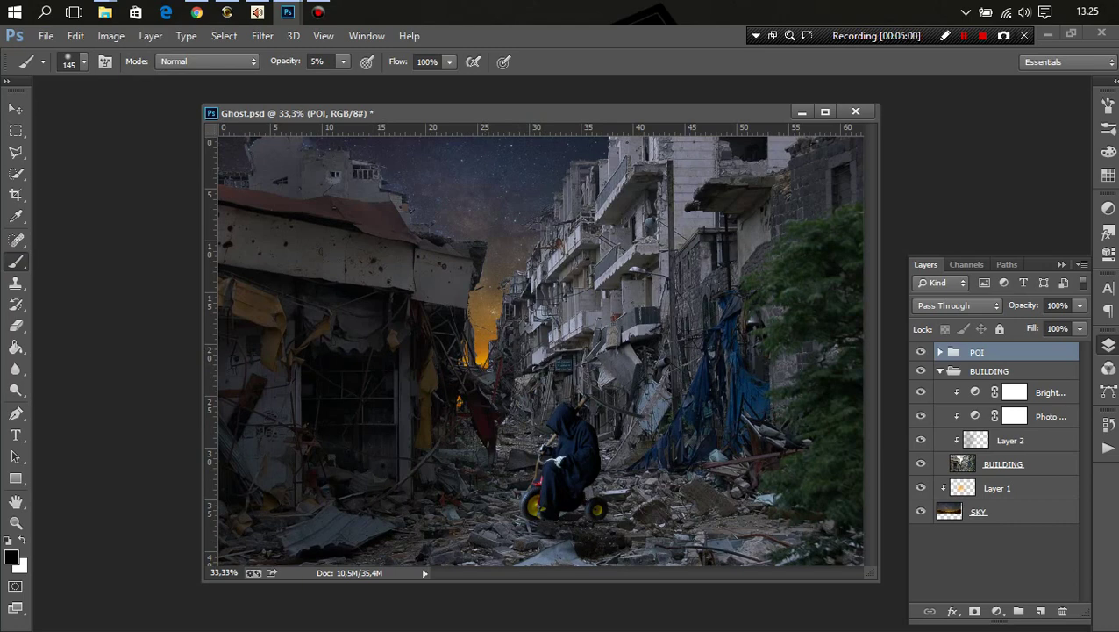
click(1022, 463)
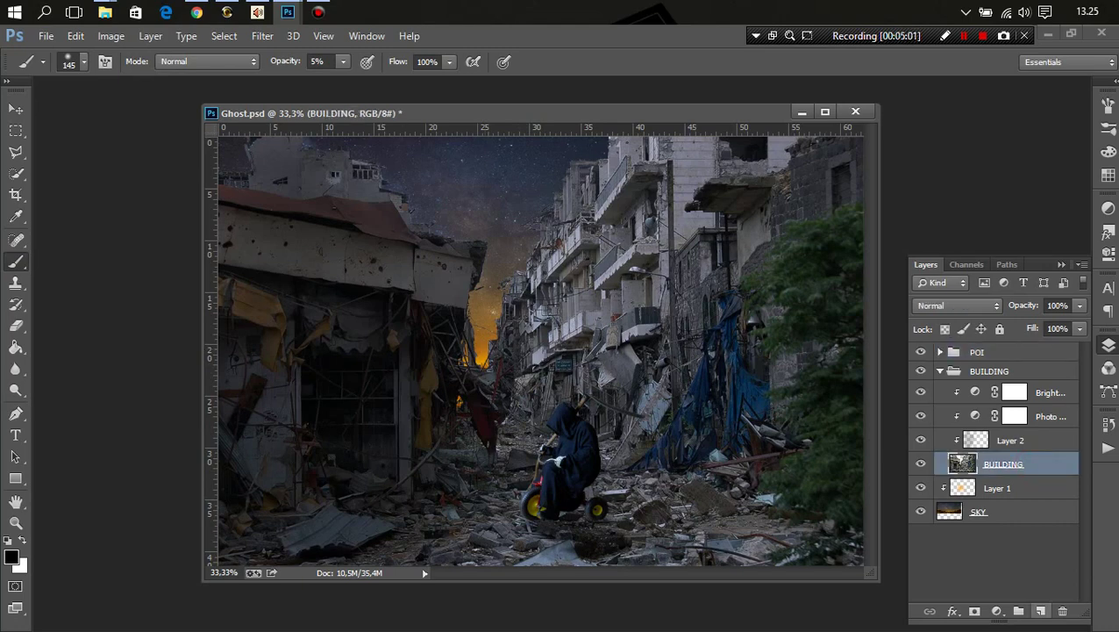
click(1040, 610)
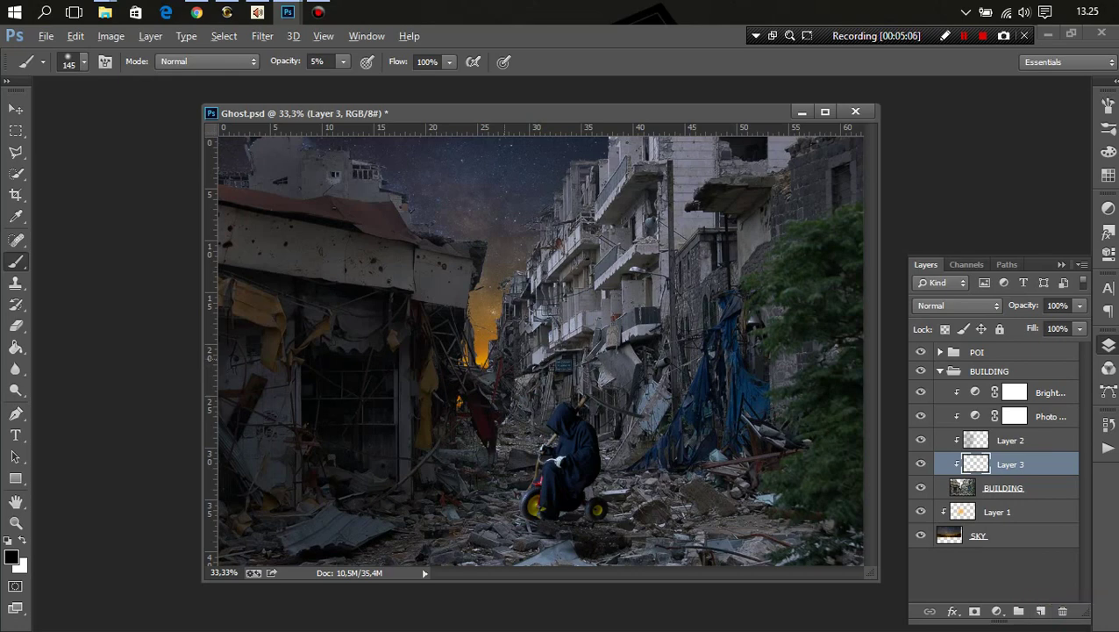
Sample the orange glow and paint it at 24% over the buildings, alley, tarp and rubble
alt+click(480, 348)
key(2)
key(4)
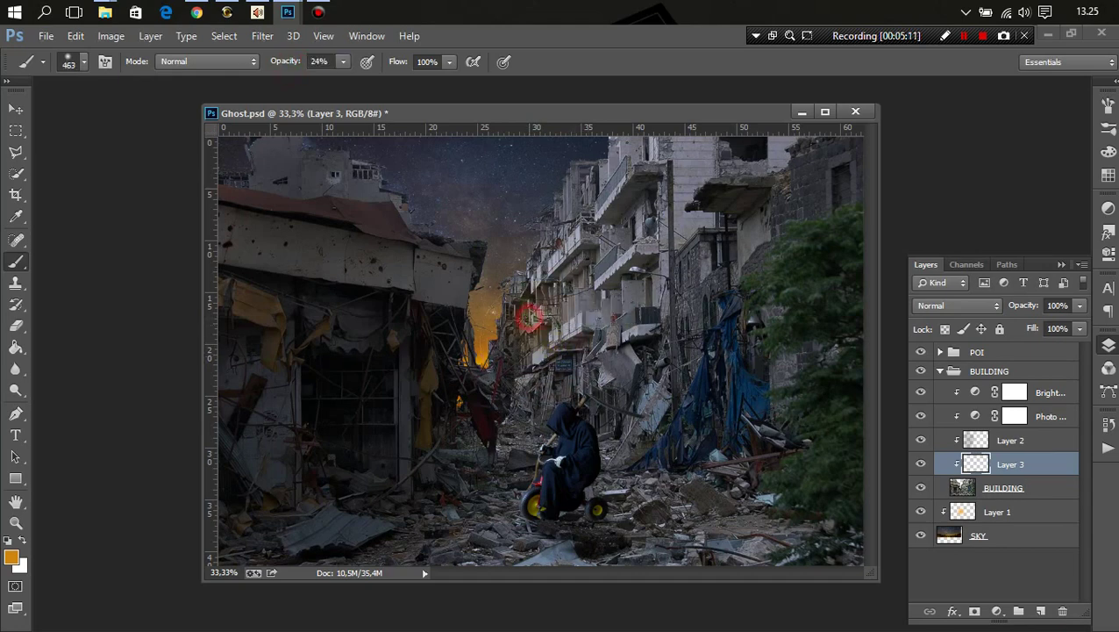
drag(588, 324, 614, 492)
mouse_move(524, 416)
mouse_down()
mouse_move(488, 355)
mouse_move(697, 421)
mouse_up()
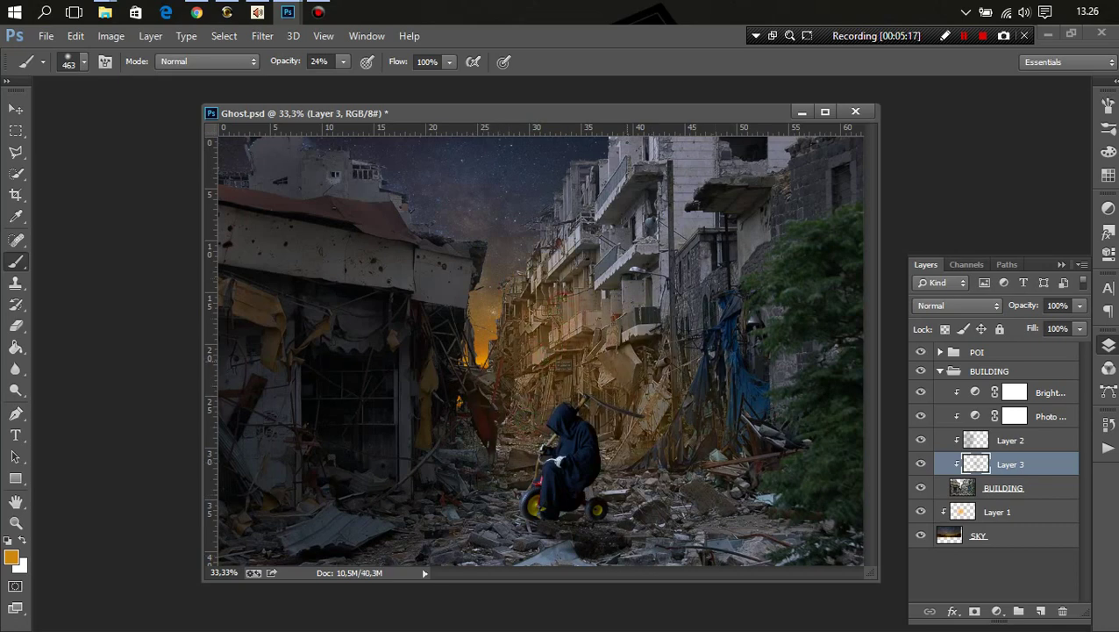
drag(690, 379, 798, 448)
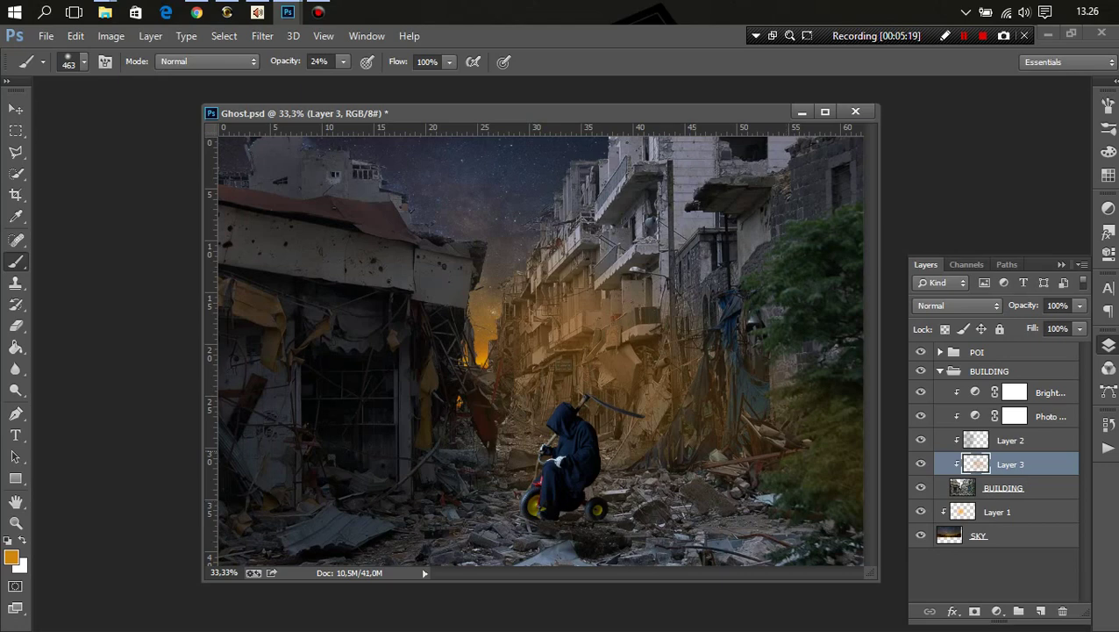
drag(507, 402, 650, 508)
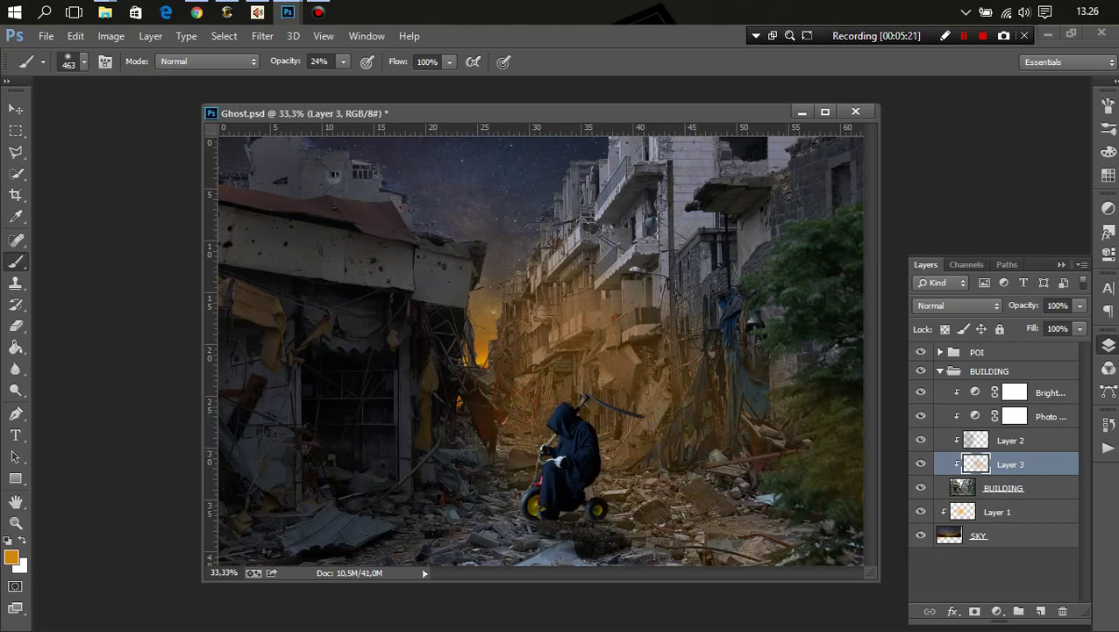
drag(754, 476, 817, 474)
Set Layer 3's blend mode to Soft Light
click(956, 306)
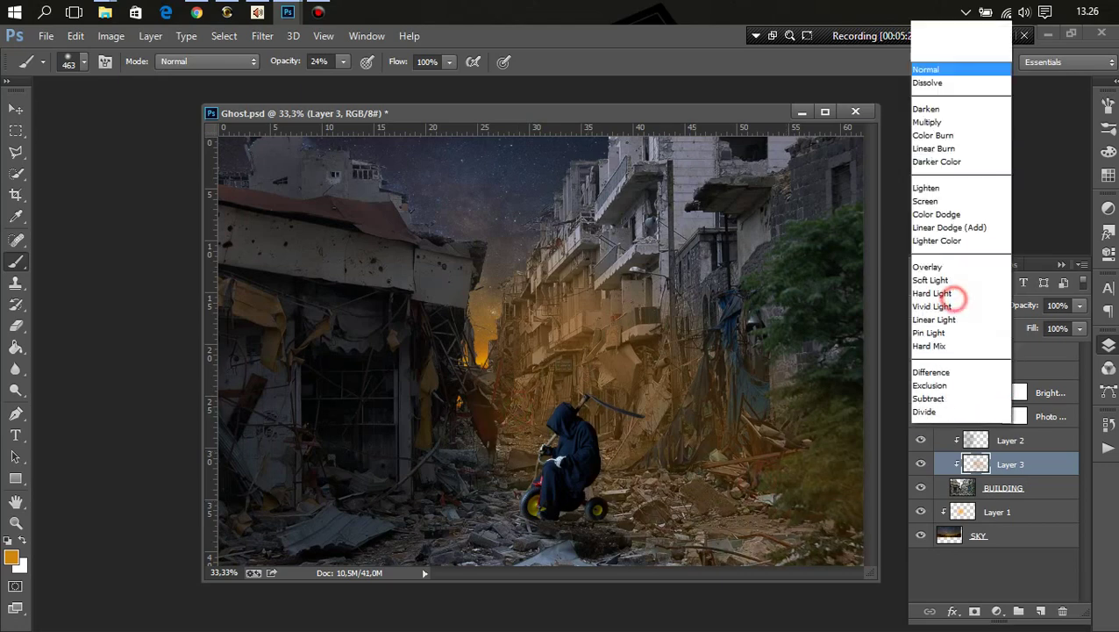
click(957, 215)
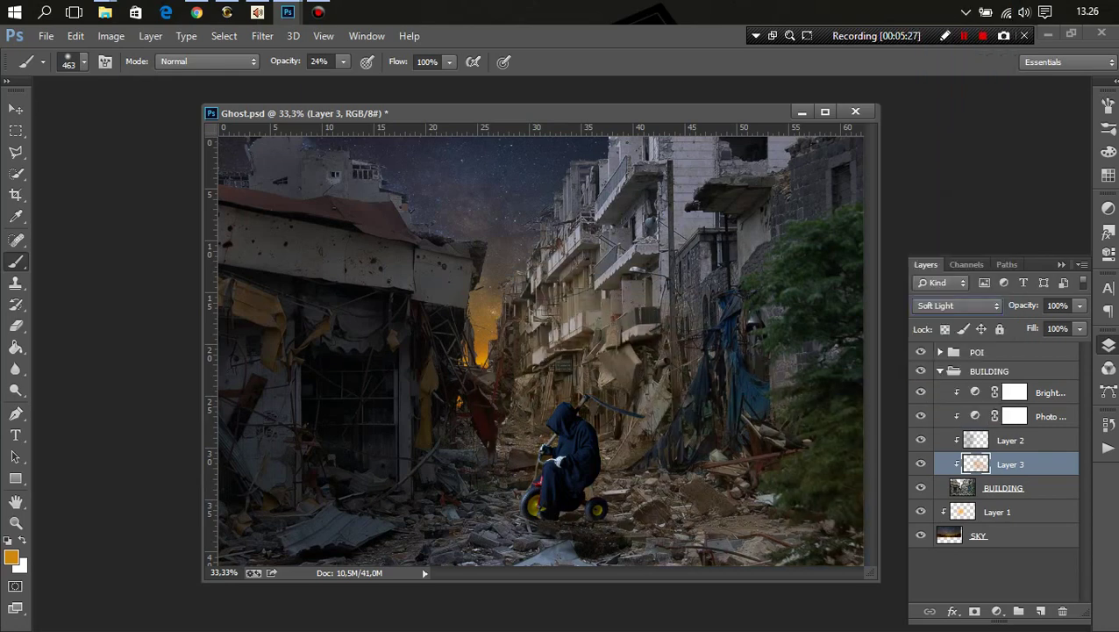
click(514, 465)
click(500, 589)
With a 565-size brush at 15% opacity, dab a warm glow onto the building wall
click(320, 61)
text(15)
key(Return)
drag(596, 278, 626, 278)
click(692, 212)
click(16, 108)
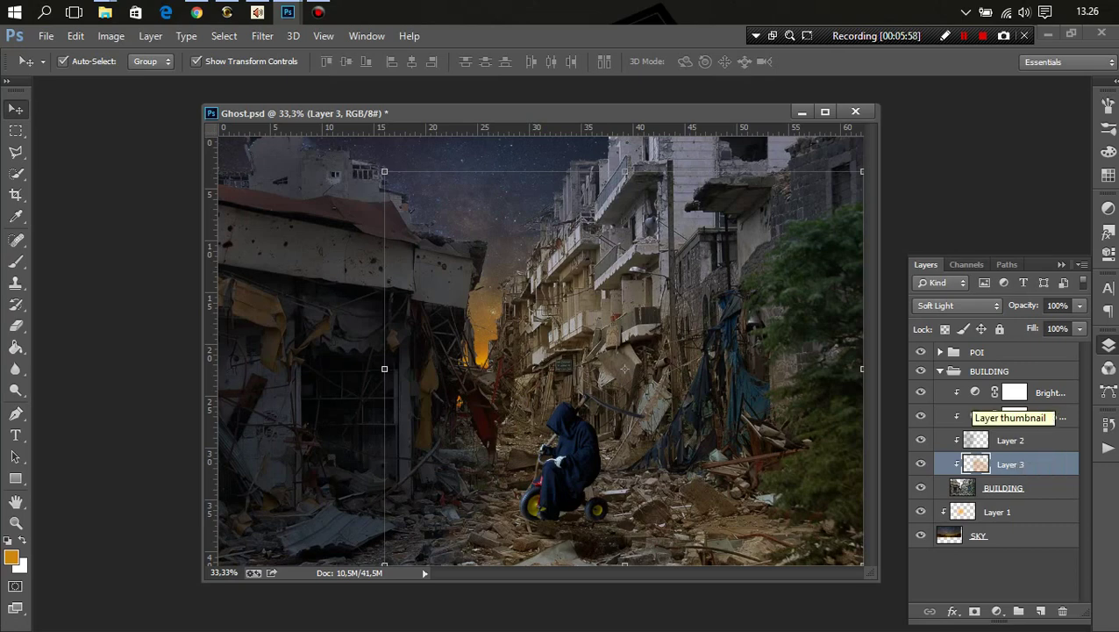
click(1037, 489)
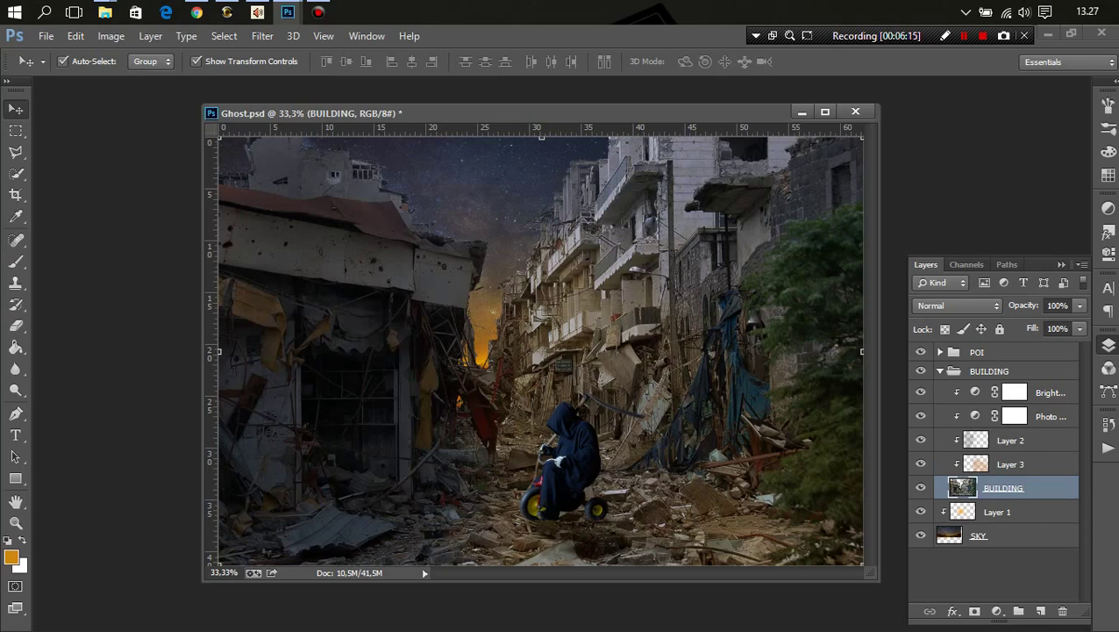
Add a Warming Filter (85) Photo Filter at 37% density clipped to the POI figure
click(940, 370)
click(941, 352)
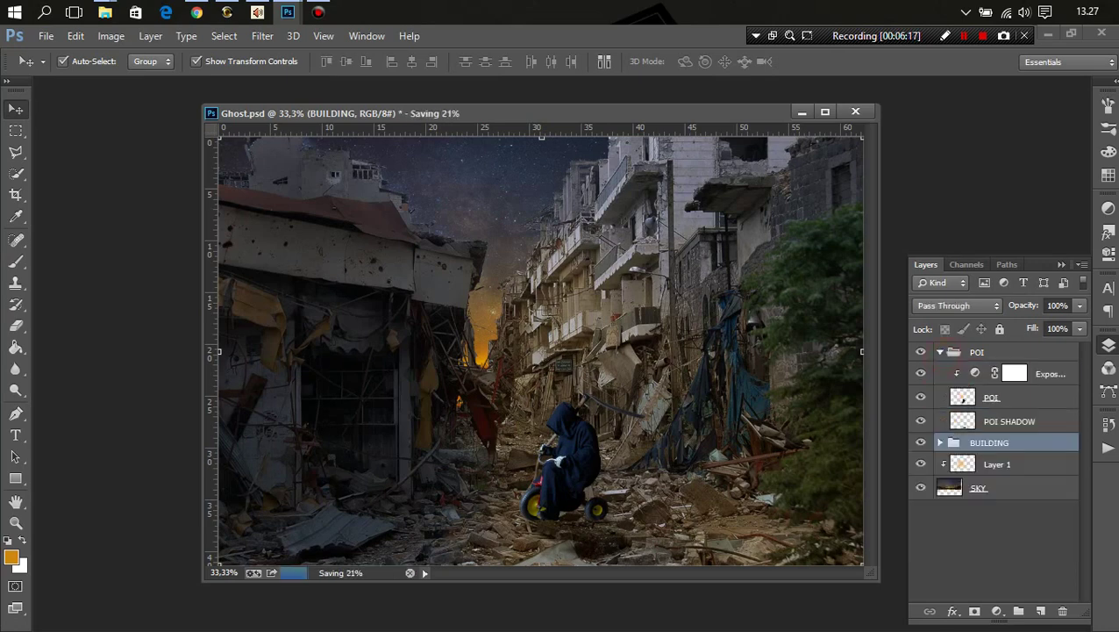
click(1015, 422)
click(1017, 397)
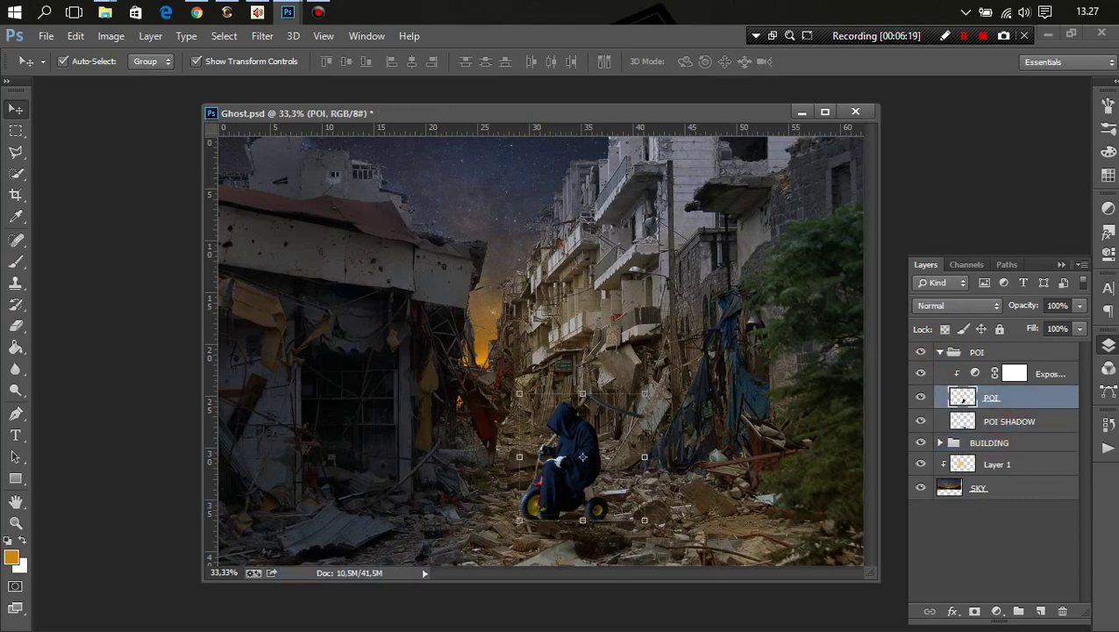
click(998, 611)
click(1022, 462)
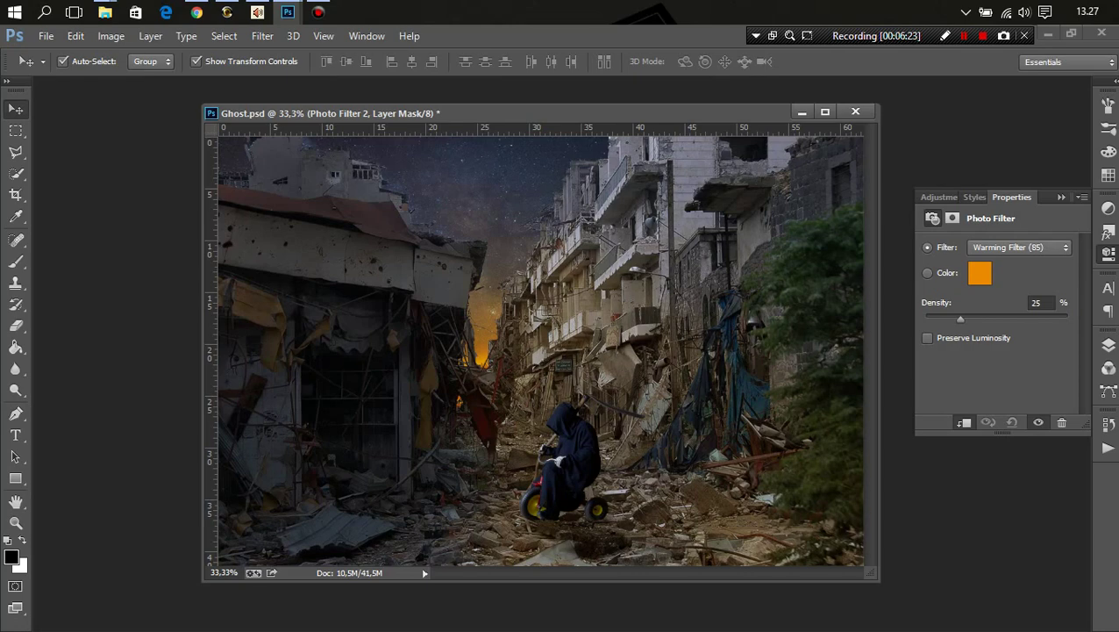
mouse_move(961, 320)
mouse_down()
mouse_move(993, 319)
mouse_move(977, 320)
mouse_up()
click(1109, 345)
Save the document and reselect the POI figure layer
key(ctrl+s)
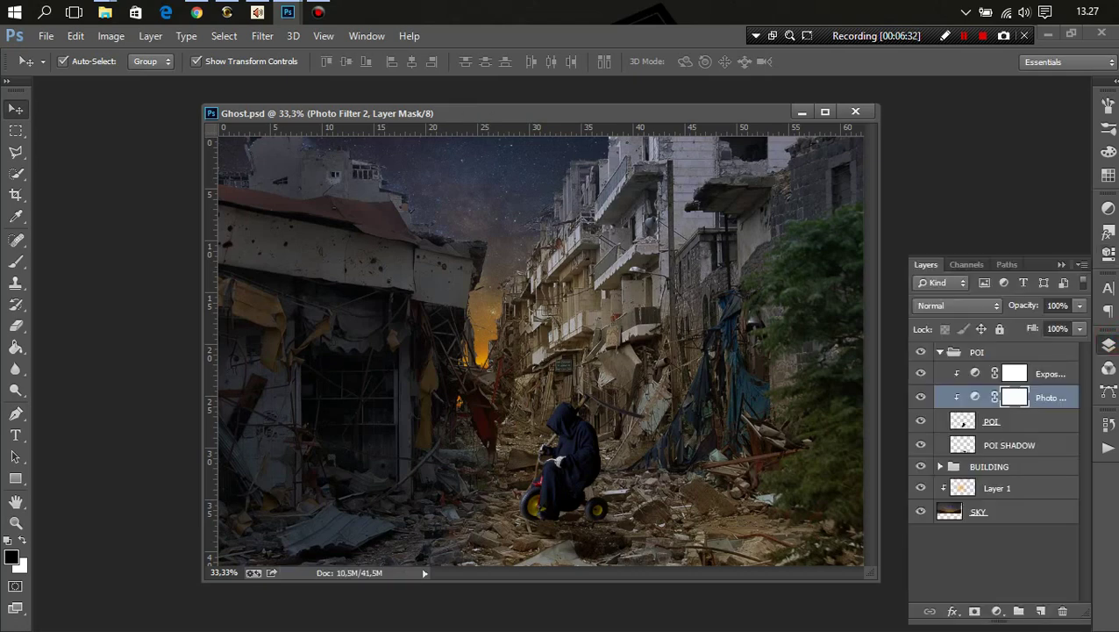
click(964, 421)
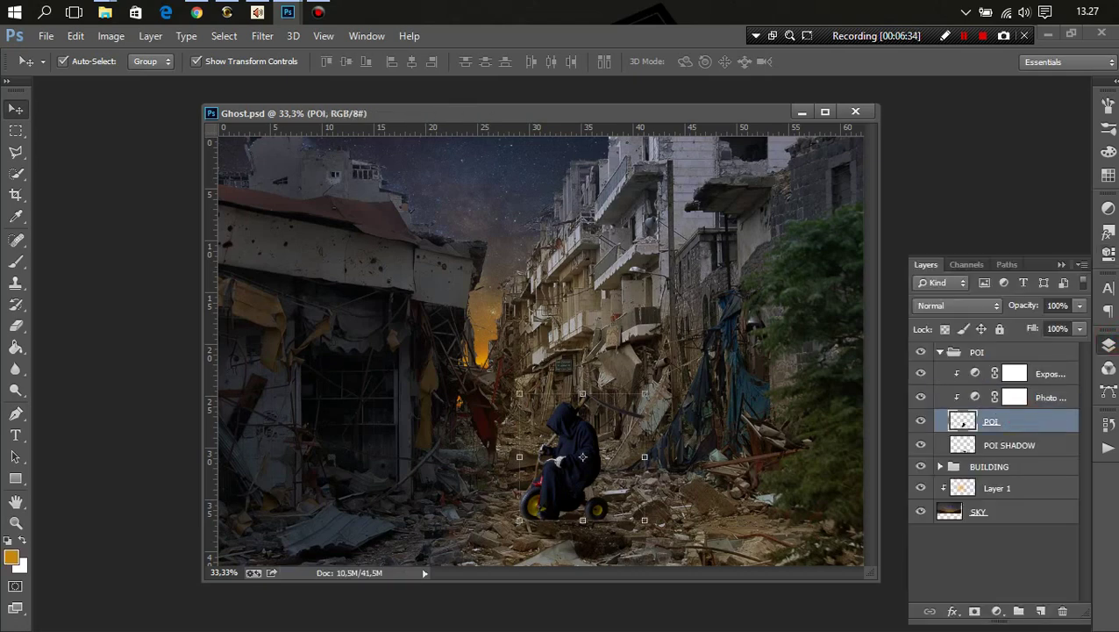
click(996, 611)
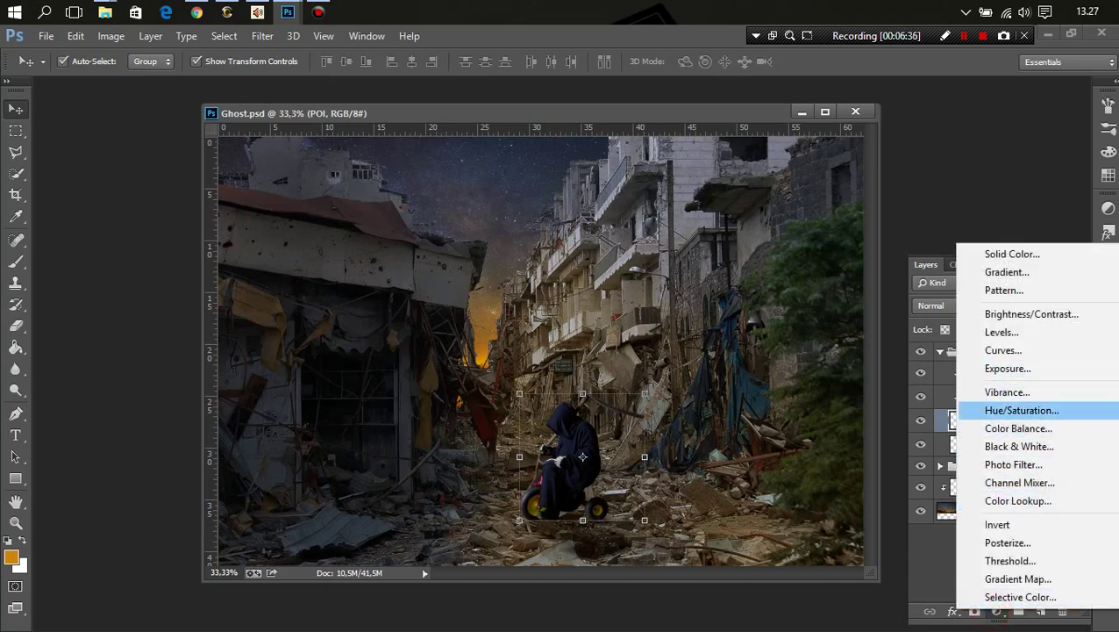
Add another Photo Filter on the figure with colour 3c00ff
click(1013, 464)
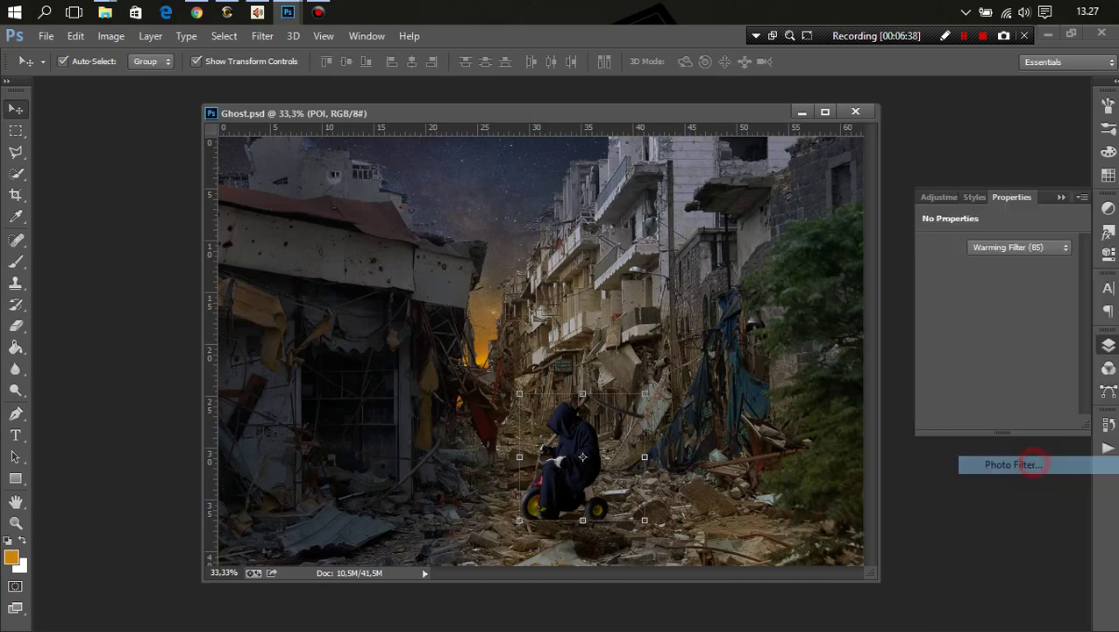
click(981, 274)
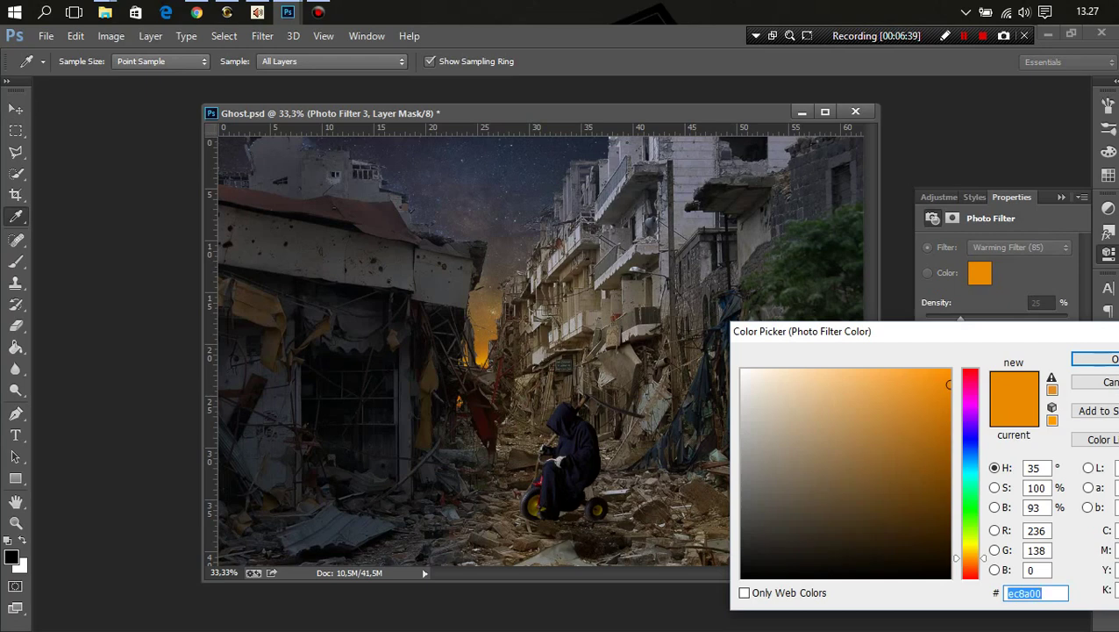
text(ffffff)
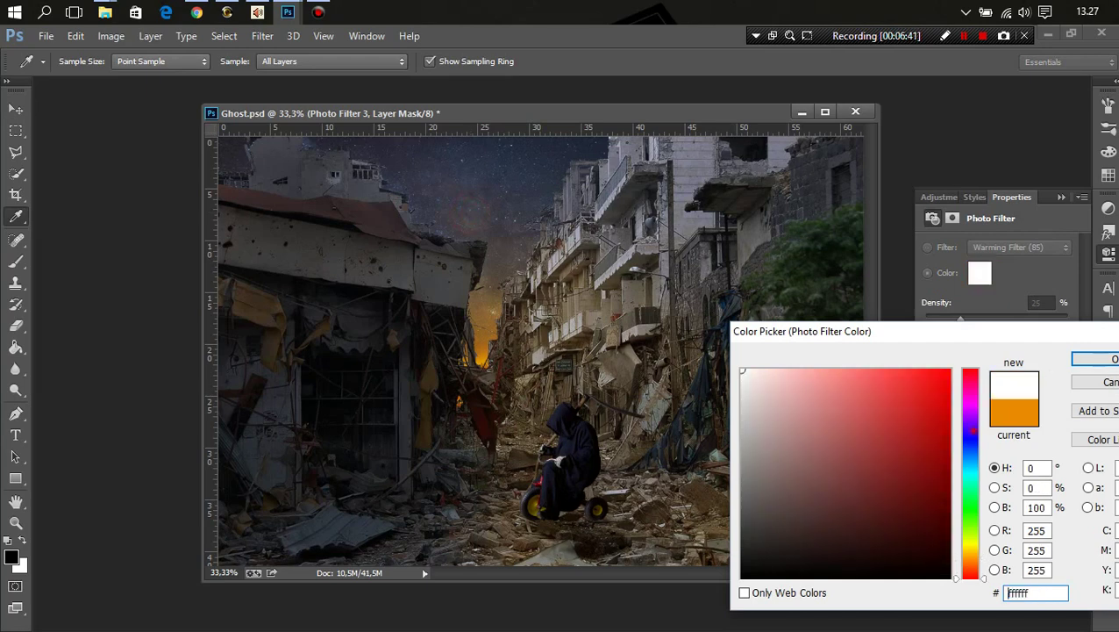
click(970, 430)
click(924, 458)
click(807, 392)
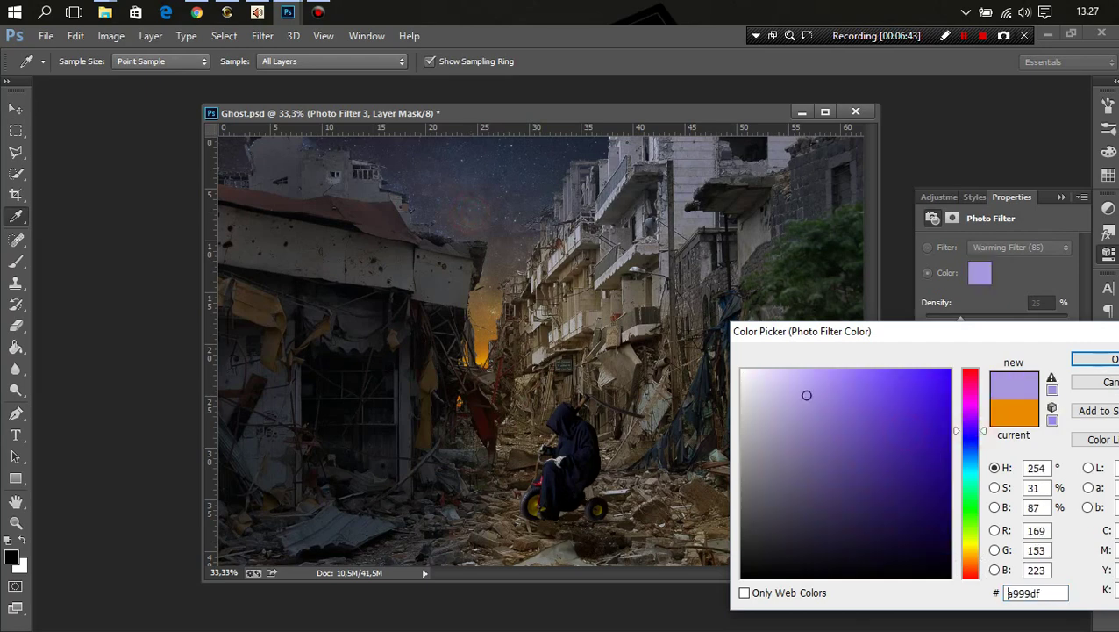
text(3c00ff)
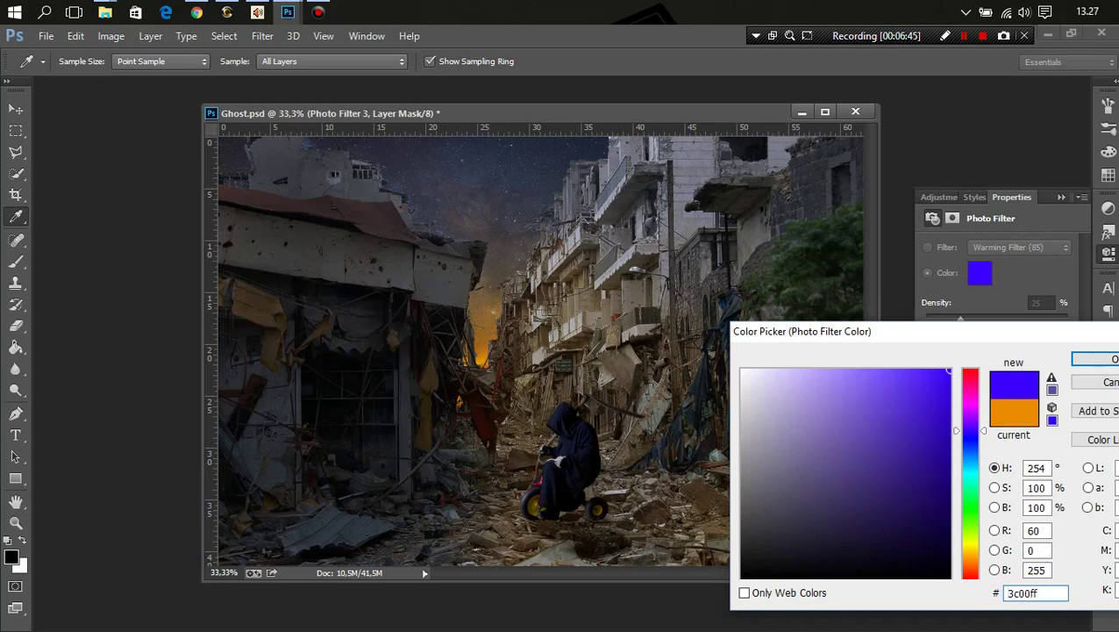
click(1088, 359)
Keep the blue filter's density at 25% and toggle it to compare the figure
drag(961, 319, 993, 320)
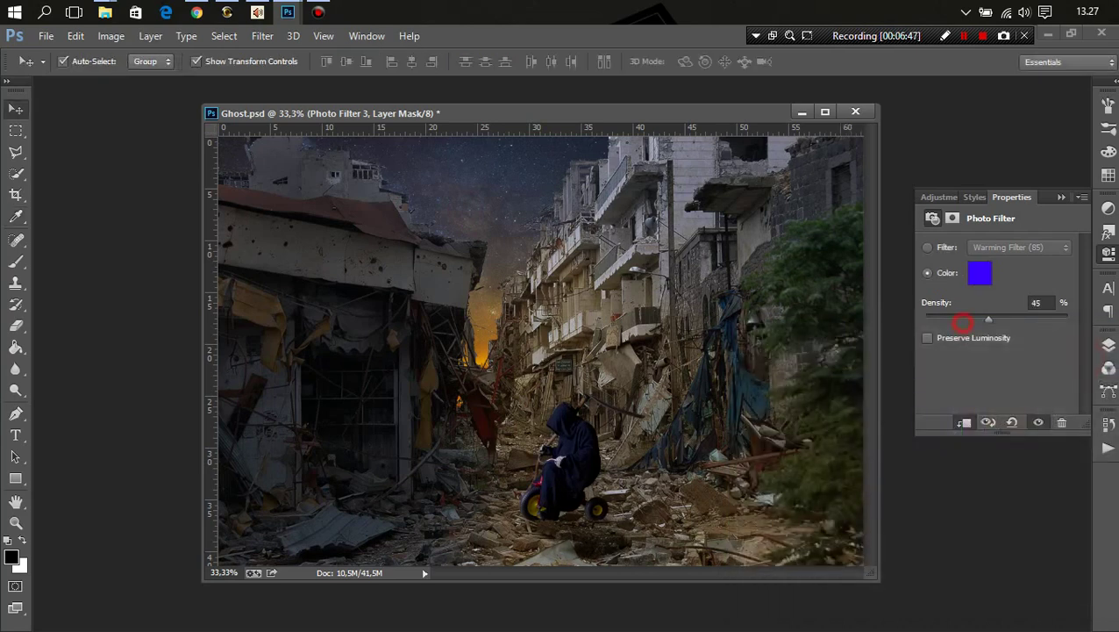
key(ctrl+z)
key(F7)
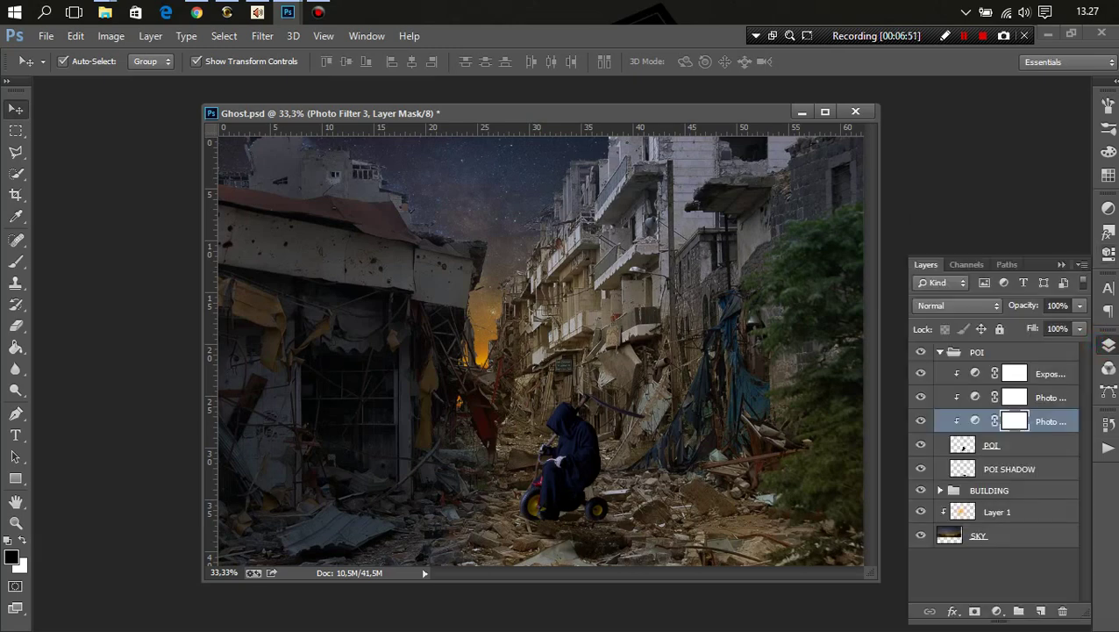
click(920, 421)
click(920, 420)
click(921, 420)
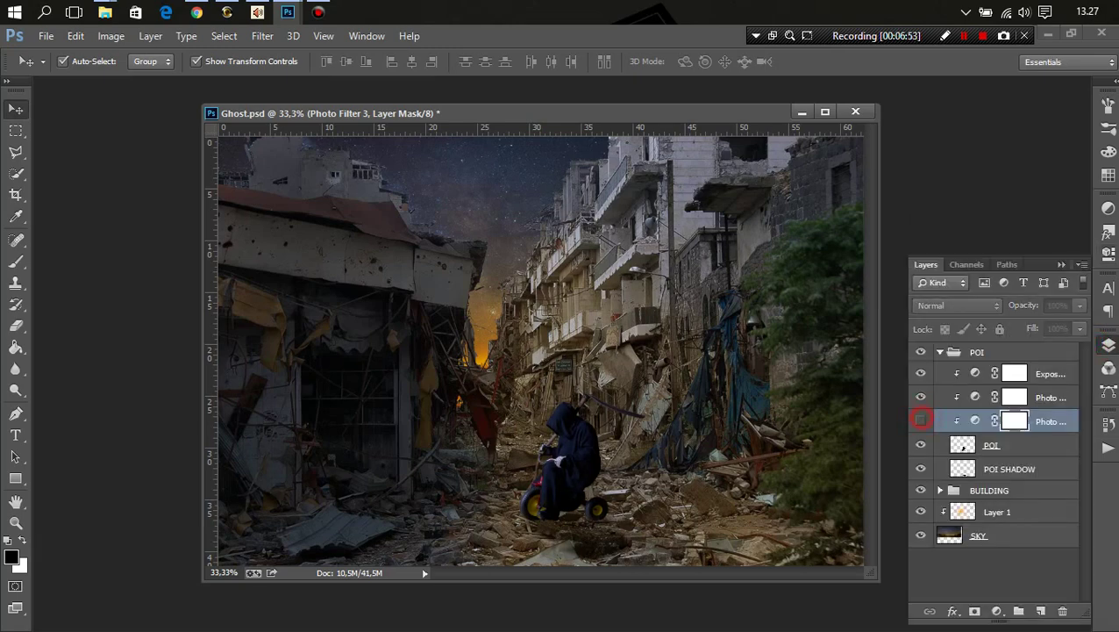
click(920, 420)
Set the blue Photo Filter's opacity to 84% and save the document
key(8)
key(4)
text(67)
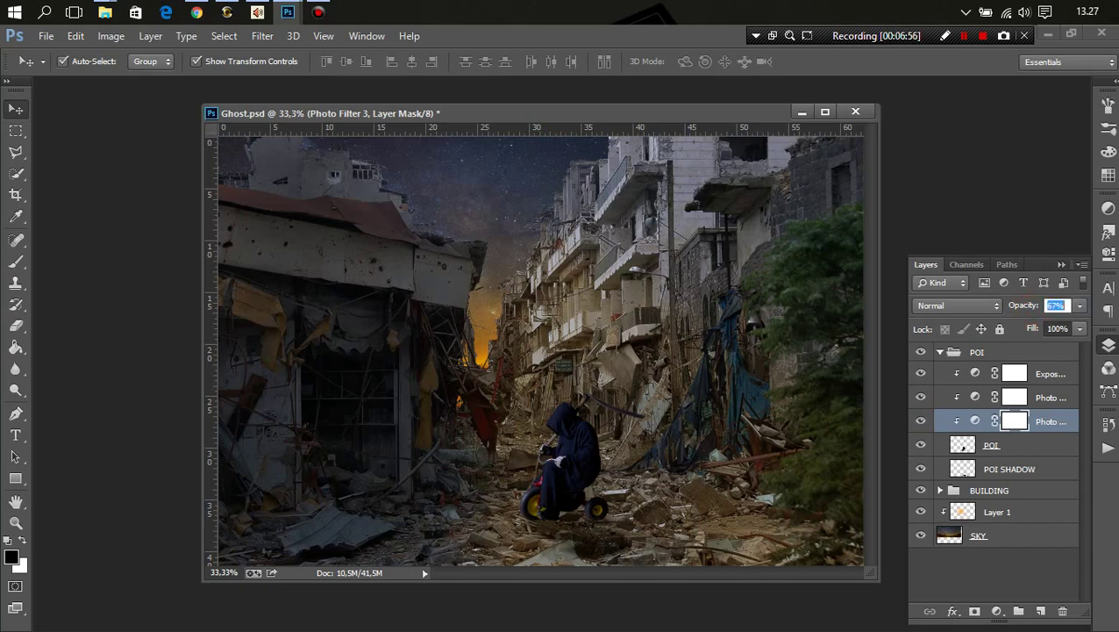
click(978, 491)
key(ctrl+s)
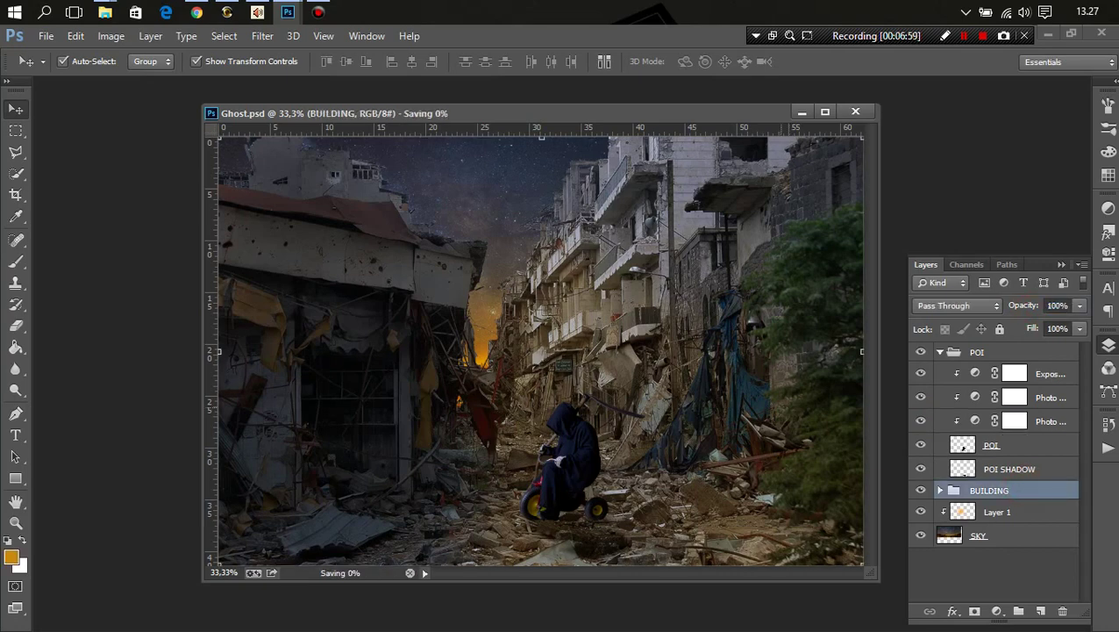
Open the figure's Exposure 1 adjustment and try exposure values from -0,21 up to +0,5
click(978, 374)
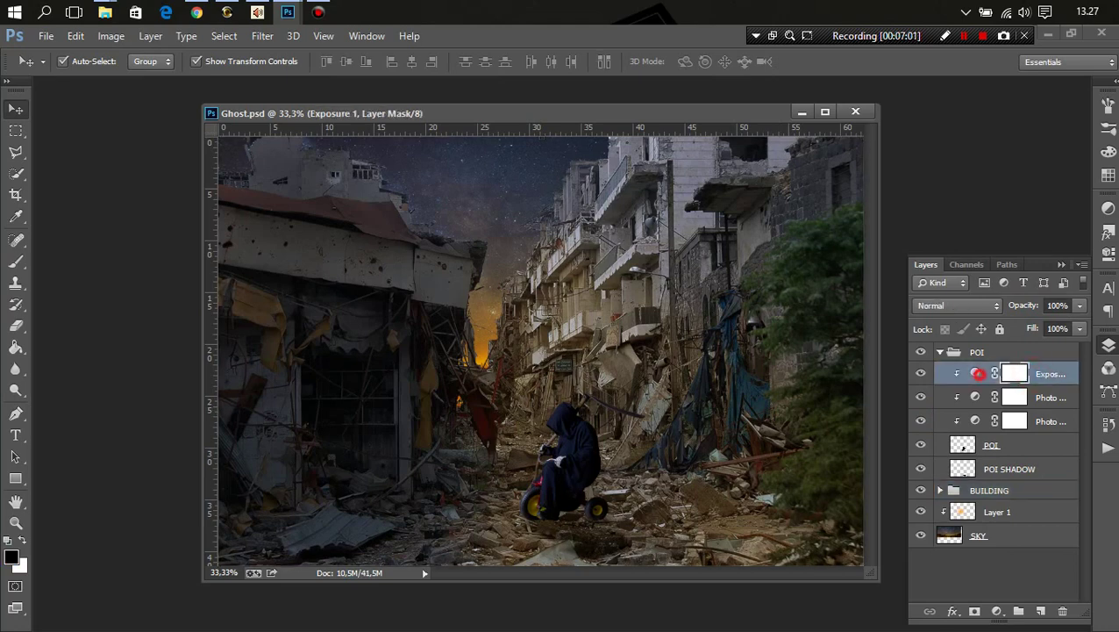
double_click(978, 373)
drag(999, 289, 996, 323)
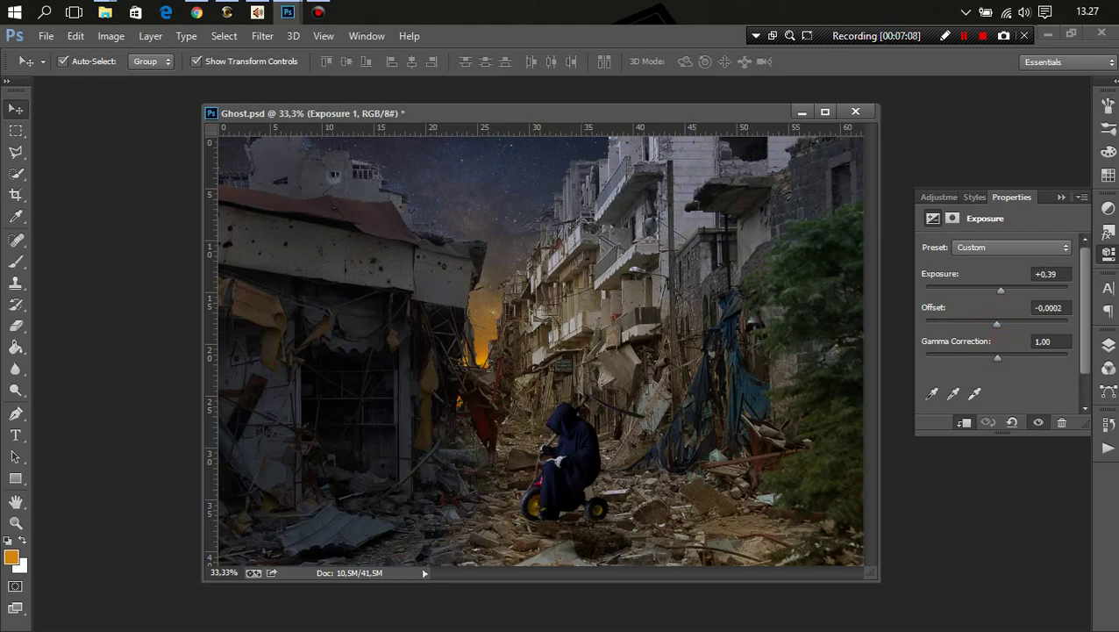
click(1051, 274)
text(0,28)
key(Return)
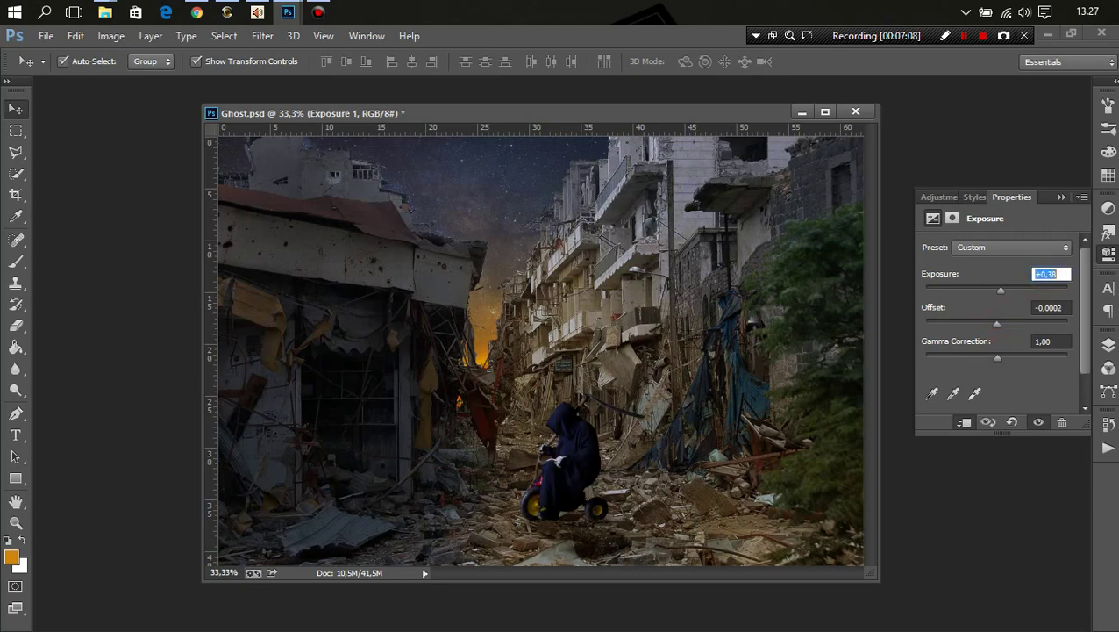
text(-0,21)
key(Return)
text(-0,15)
key(Return)
text(-0,08)
key(Return)
text(0,14)
key(Return)
text(0,5)
key(Return)
Settle the figure's exposure at +0,45
key(shift+Down)
key(Down)
key(Down)
key(Down)
key(Down)
key(Down)
text(+0,2)
key(Return)
drag(933, 273, 1043, 273)
key(shift+Down)
key(shift+Down)
key(shift+Down)
key(shift+Down)
Fine-tune the Exposure offset to a tiny positive value around +0,0002
drag(933, 307, 943, 307)
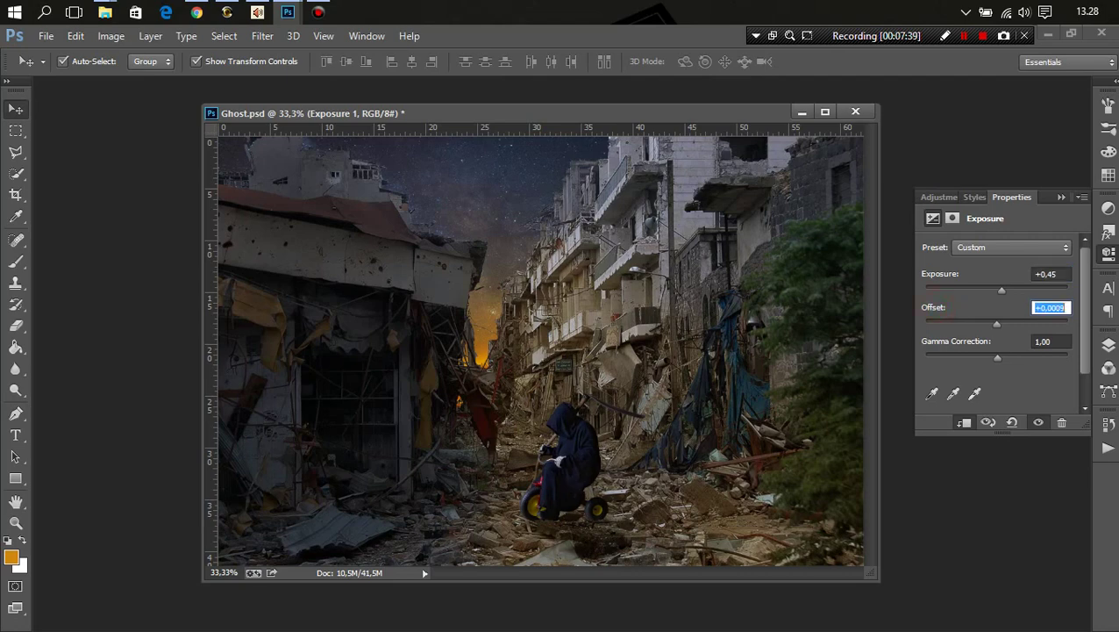
drag(943, 307, 933, 307)
key(Up)
key(Up)
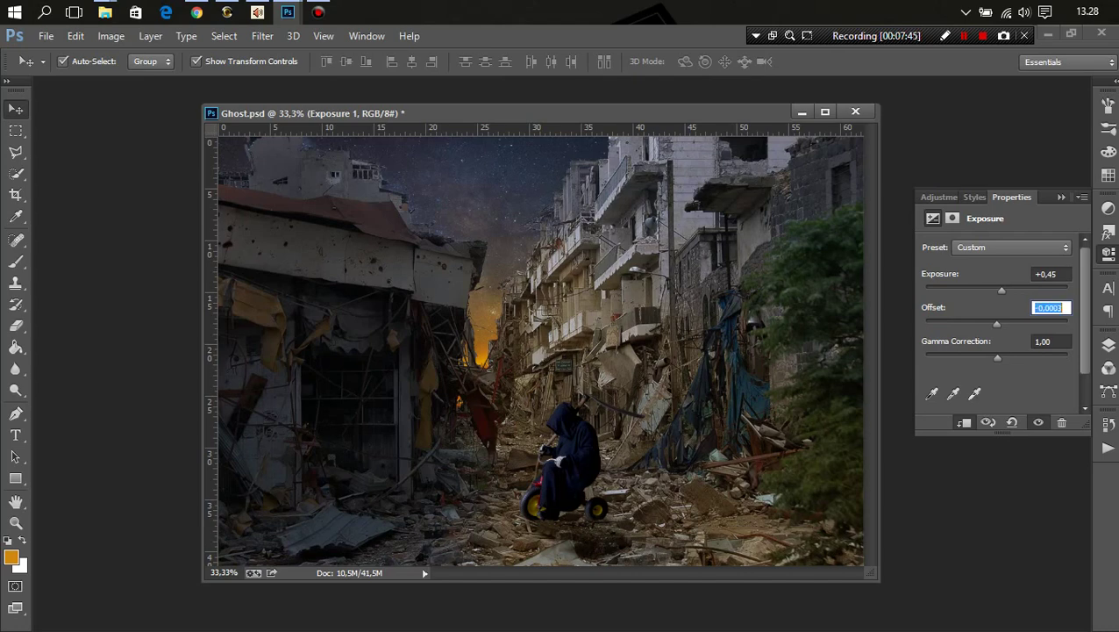
key(Up)
key(Up)
key(Up)
Tune the gamma correction to about 1,02 and return to the layer list
key(shift+Tab)
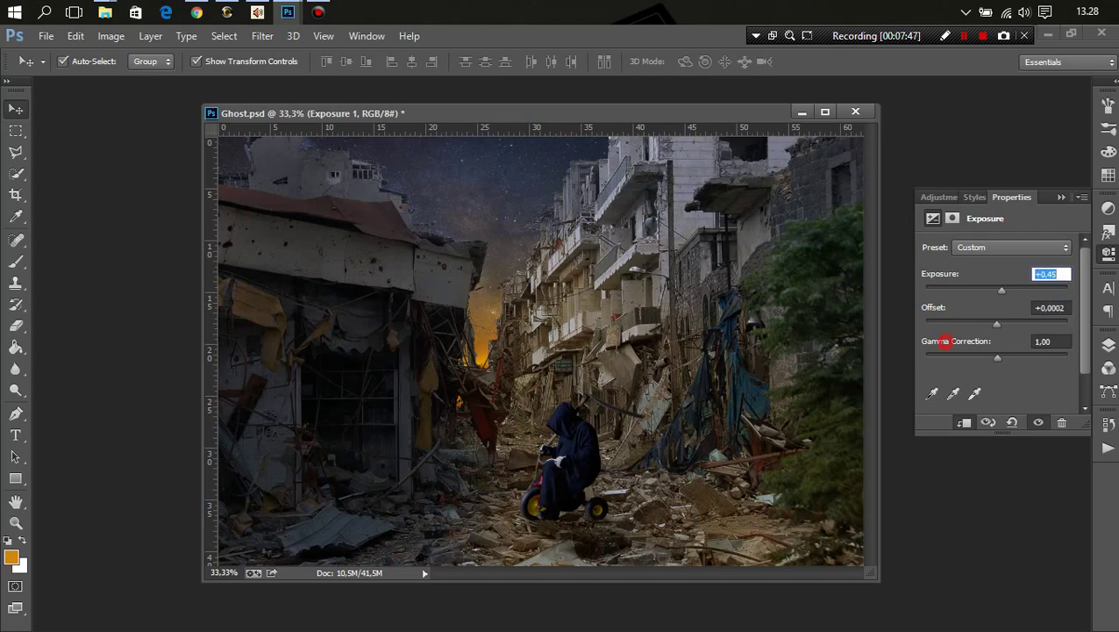
drag(943, 341, 931, 342)
key(Up)
key(Up)
key(Up)
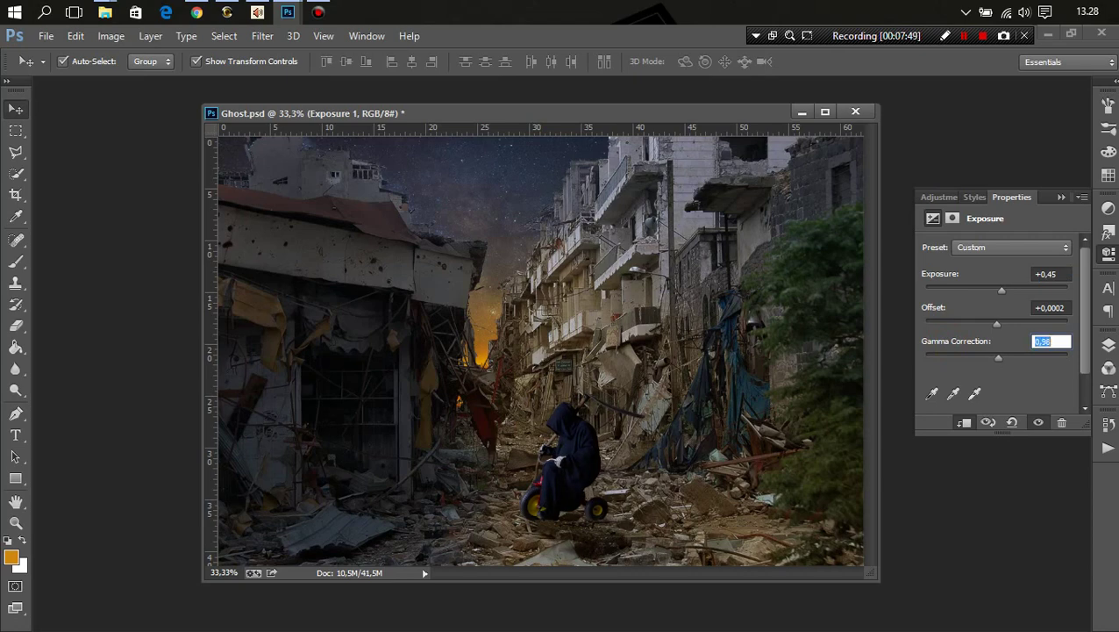
key(Up)
key(Up)
key(Up)
key(Down)
key(Down)
key(Down)
key(Down)
key(Down)
key(Down)
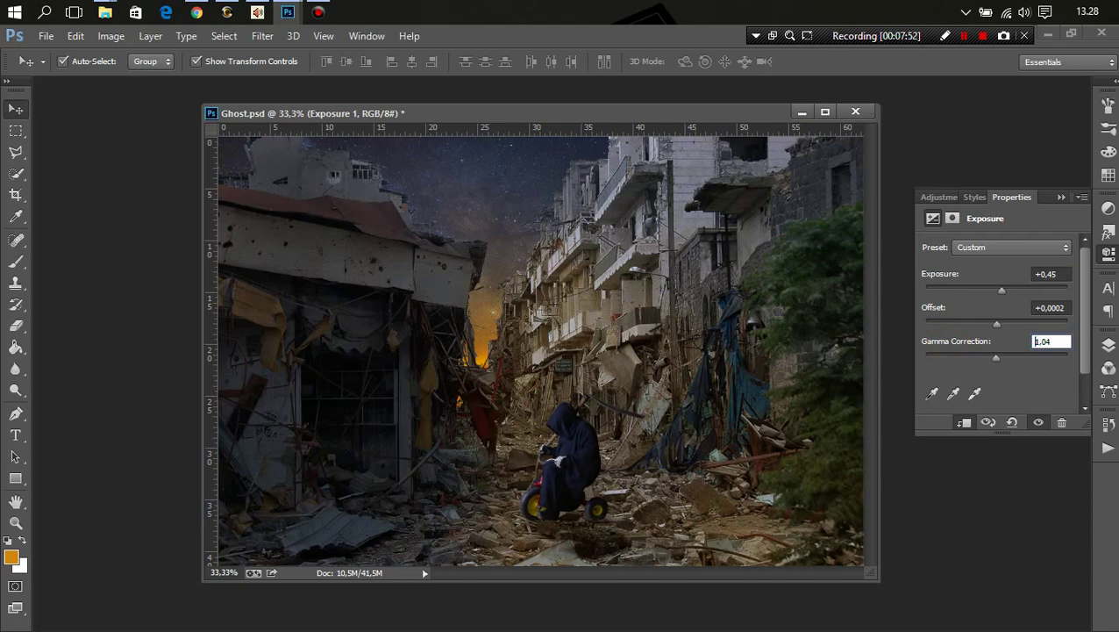
key(Down)
key(Down)
key(Down)
key(Down)
key(Down)
key(Down)
key(Down)
key(Down)
key(Down)
key(Down)
key(Down)
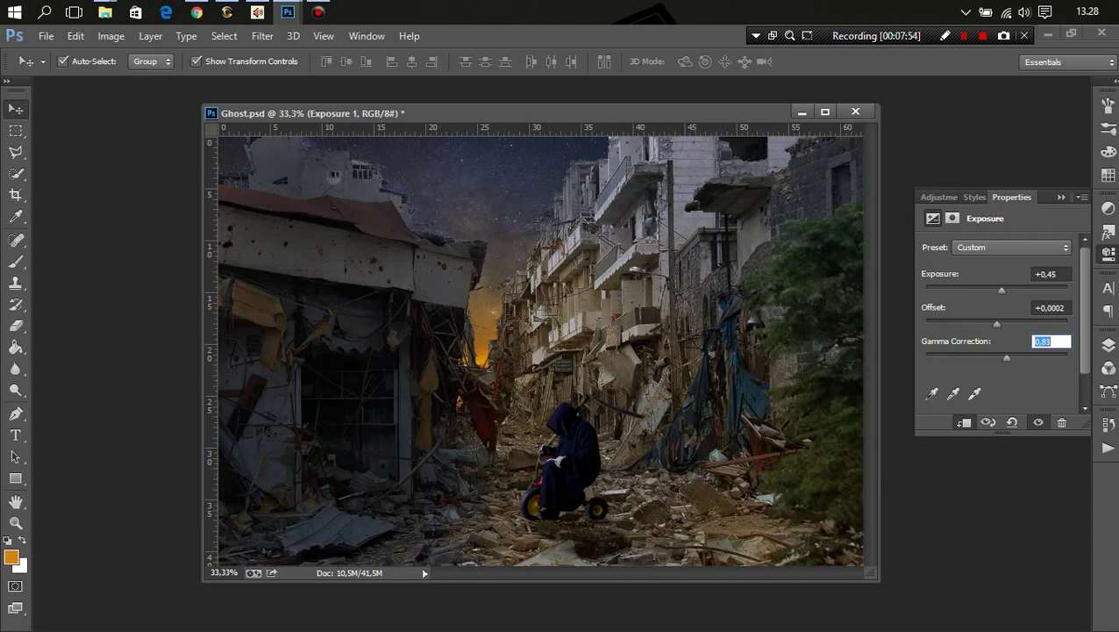
key(Down)
key(Down)
key(Down)
key(Down)
key(Down)
key(Down)
key(Up)
key(Up)
key(Up)
key(Up)
key(Up)
key(Up)
key(Up)
key(Up)
key(Up)
key(Up)
key(Up)
key(Up)
key(Up)
key(Up)
key(Up)
key(Up)
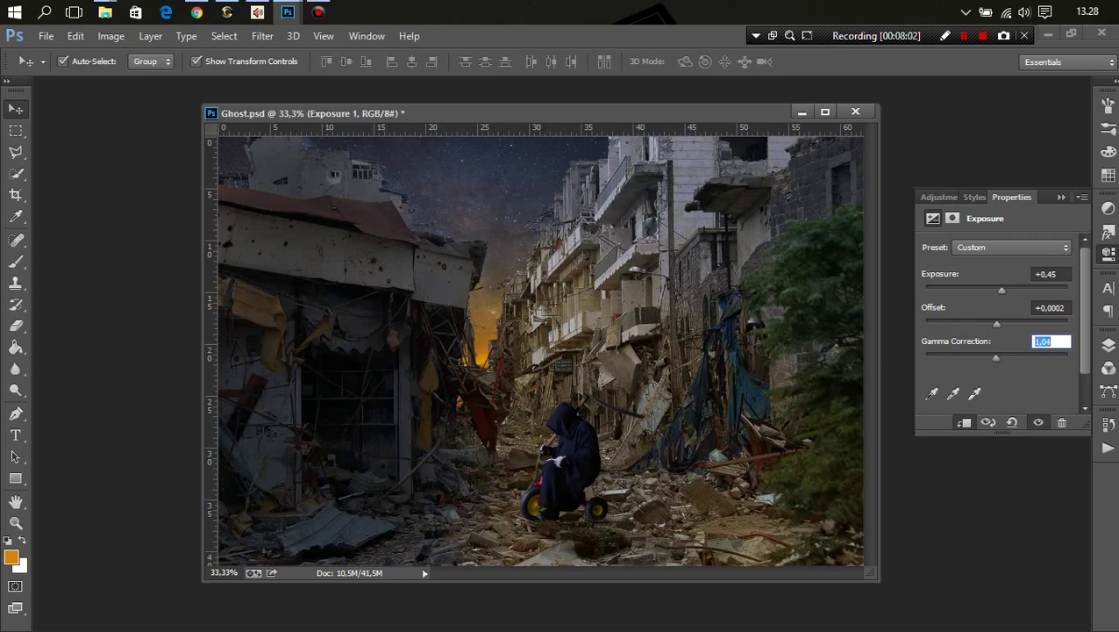
key(Up)
key(Tab)
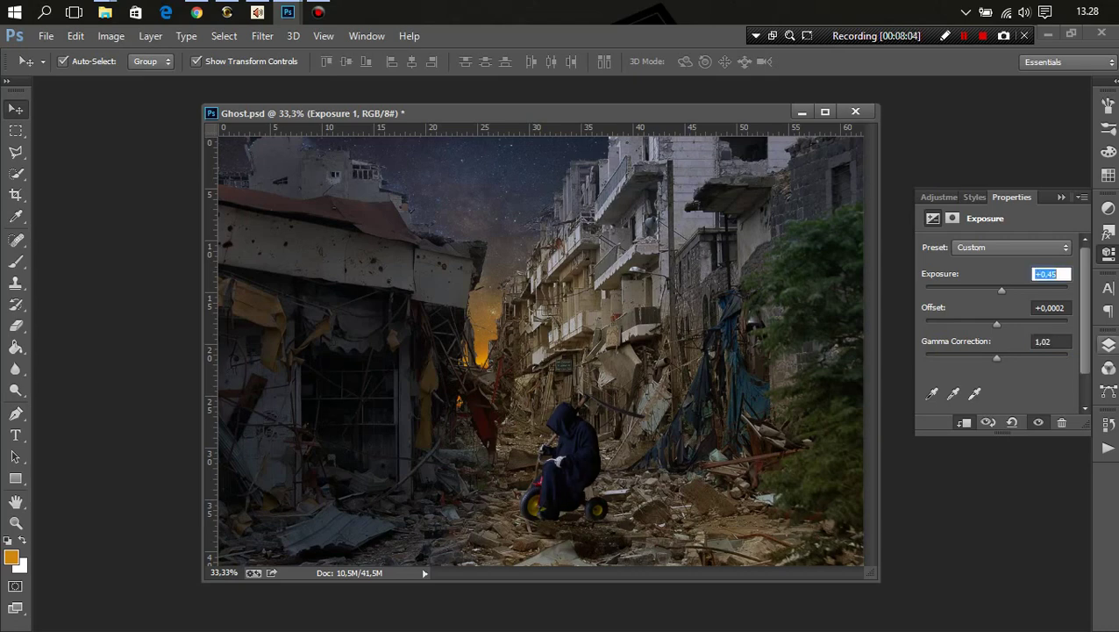
click(1108, 344)
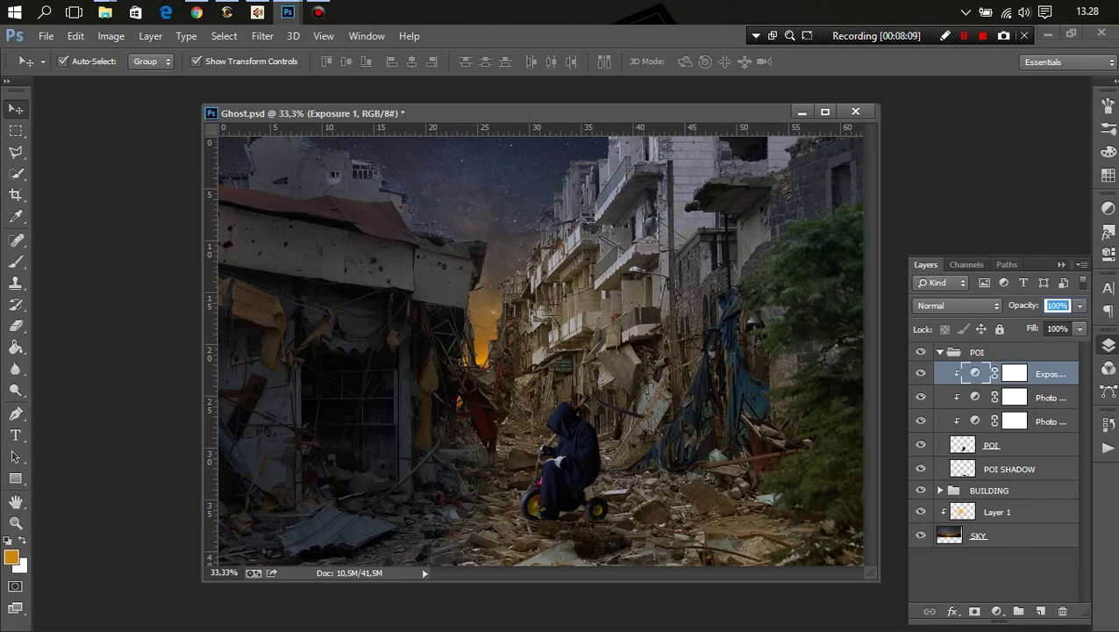
Rotate the POI reaper group about -1,84° and nudge it up and right
click(939, 352)
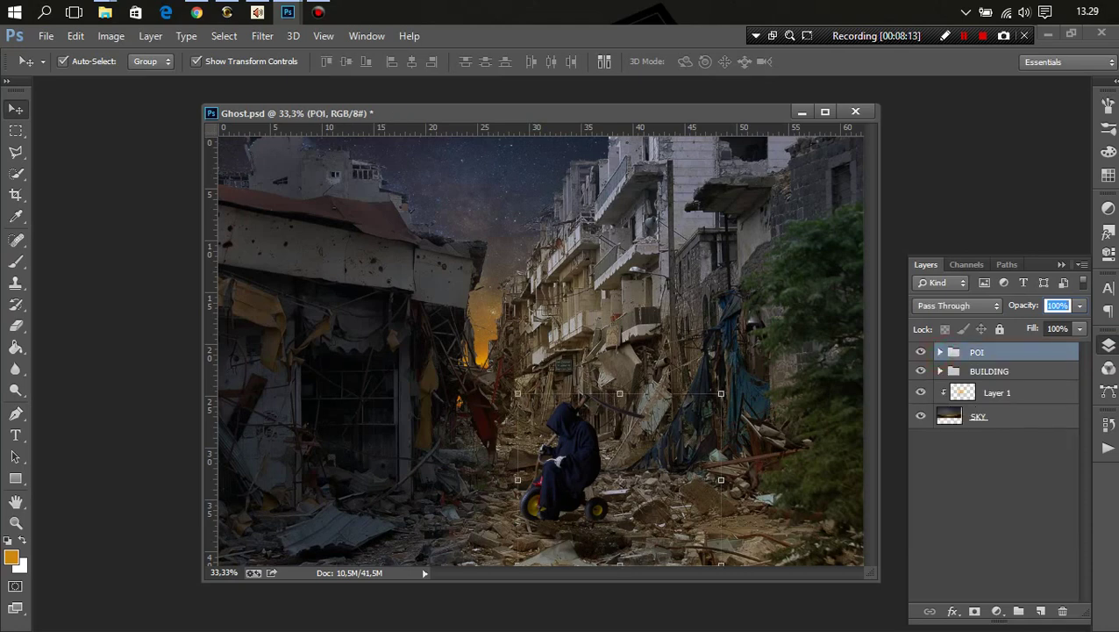
key(ctrl+t)
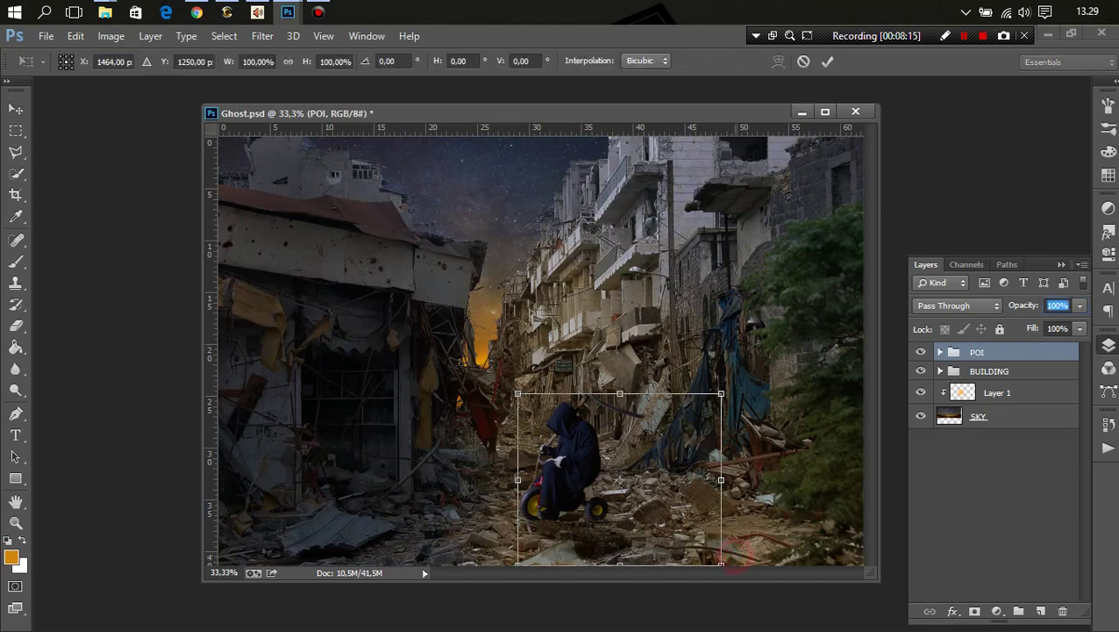
drag(735, 554, 738, 543)
drag(633, 479, 634, 476)
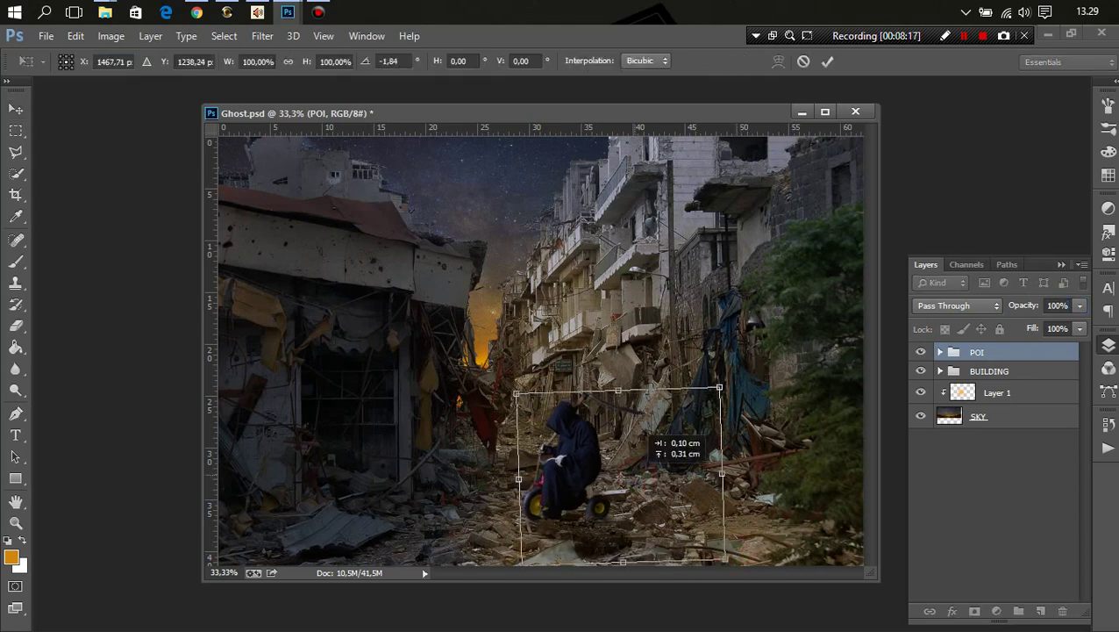
key(Return)
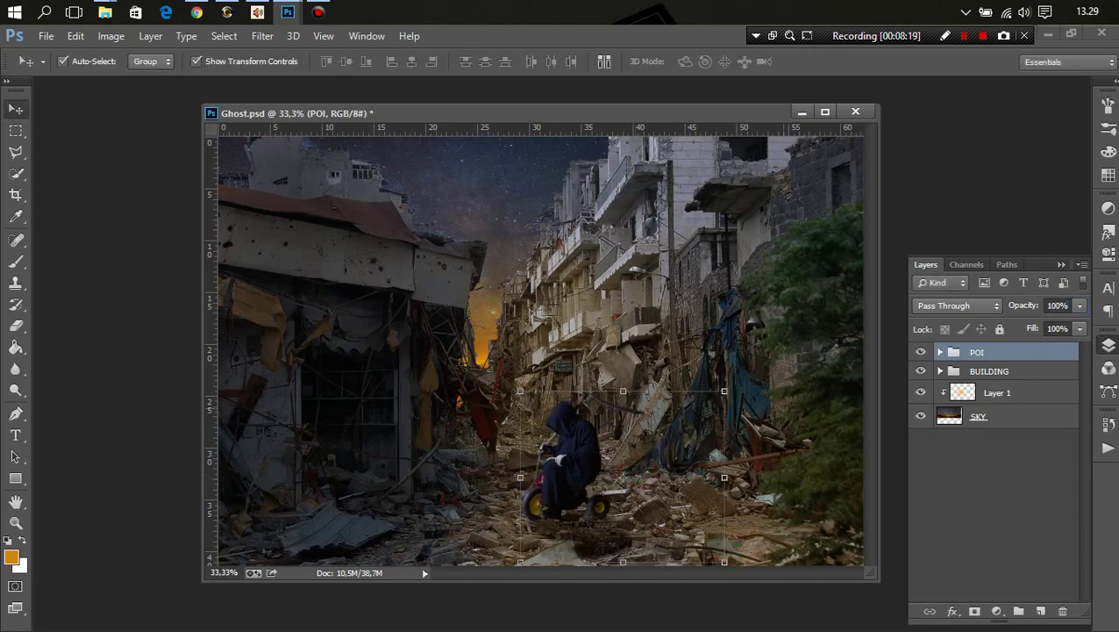
Inspect the BUILDING group's layers, then add a new Layer 4 clipped above the POI figure
click(779, 391)
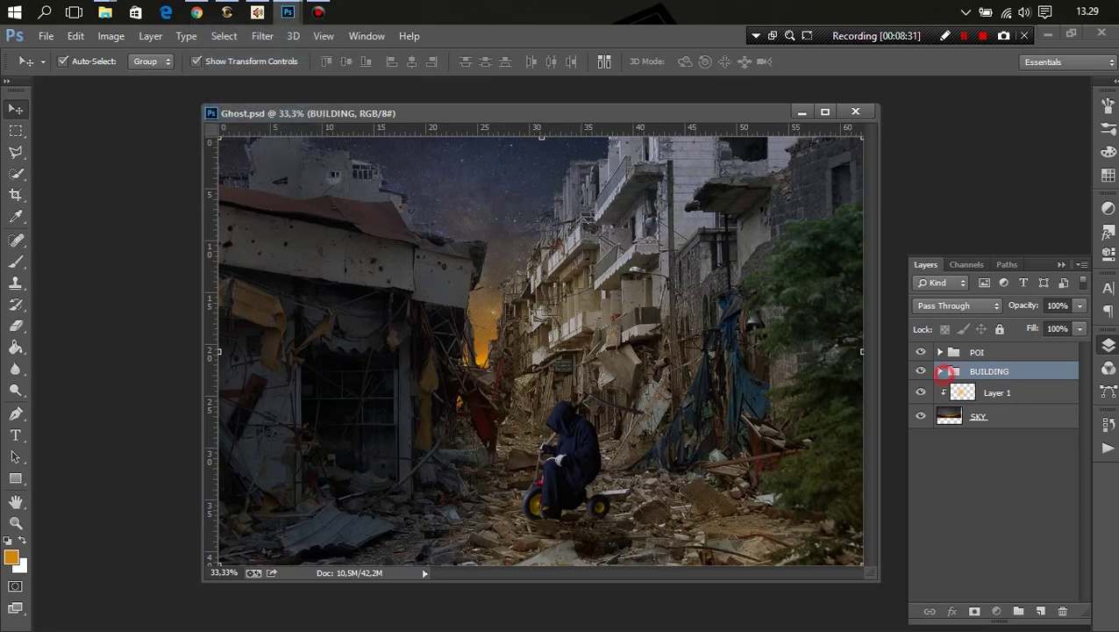
click(941, 371)
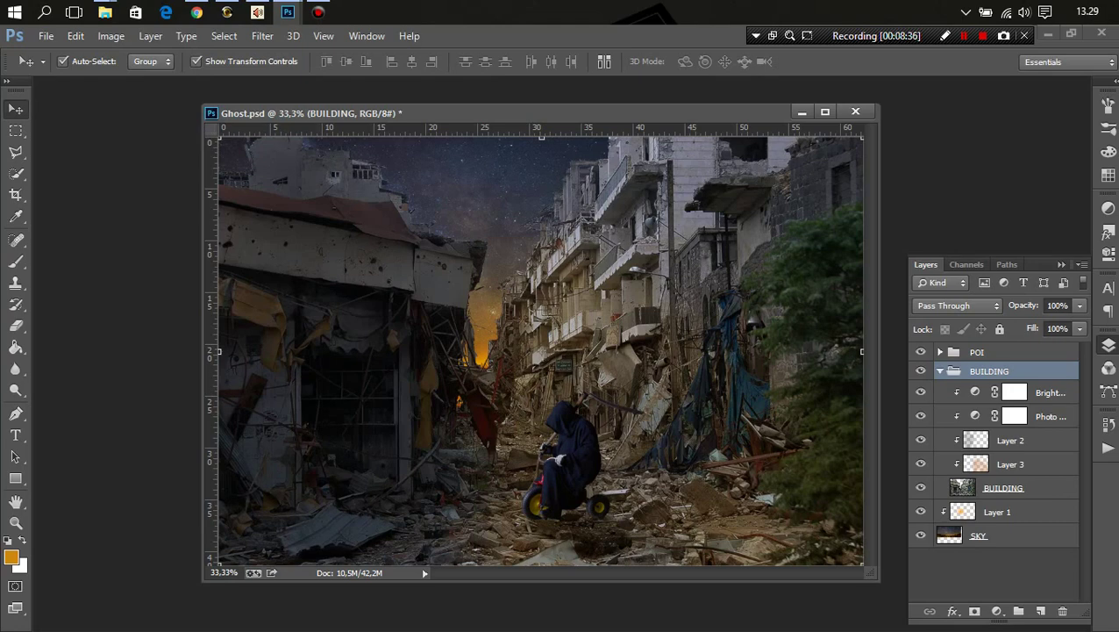
click(1011, 464)
click(1003, 488)
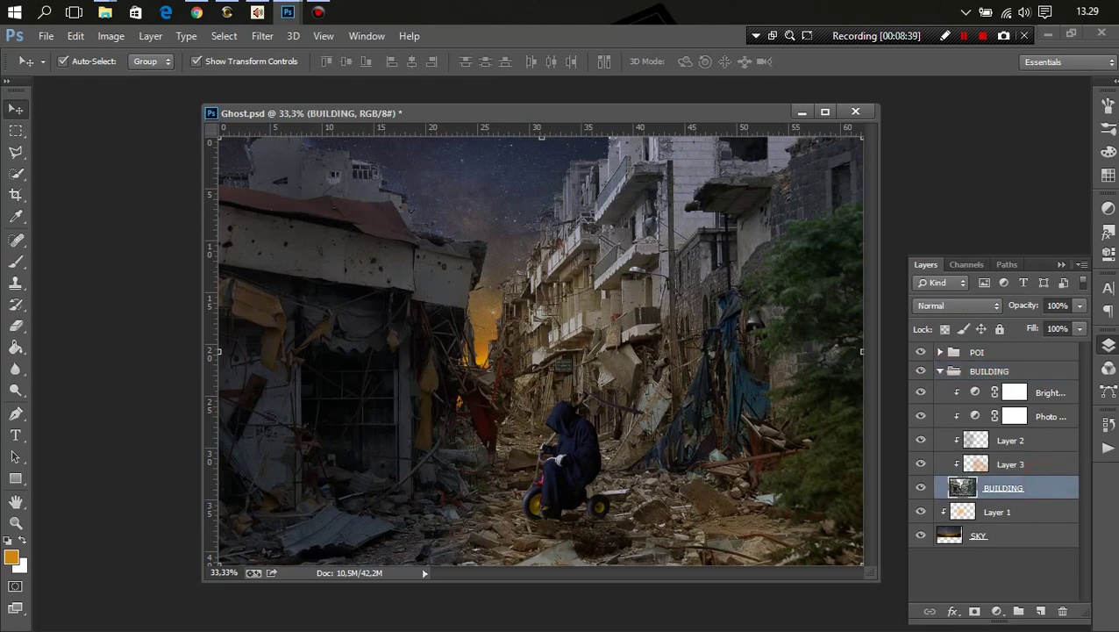
click(941, 370)
click(940, 352)
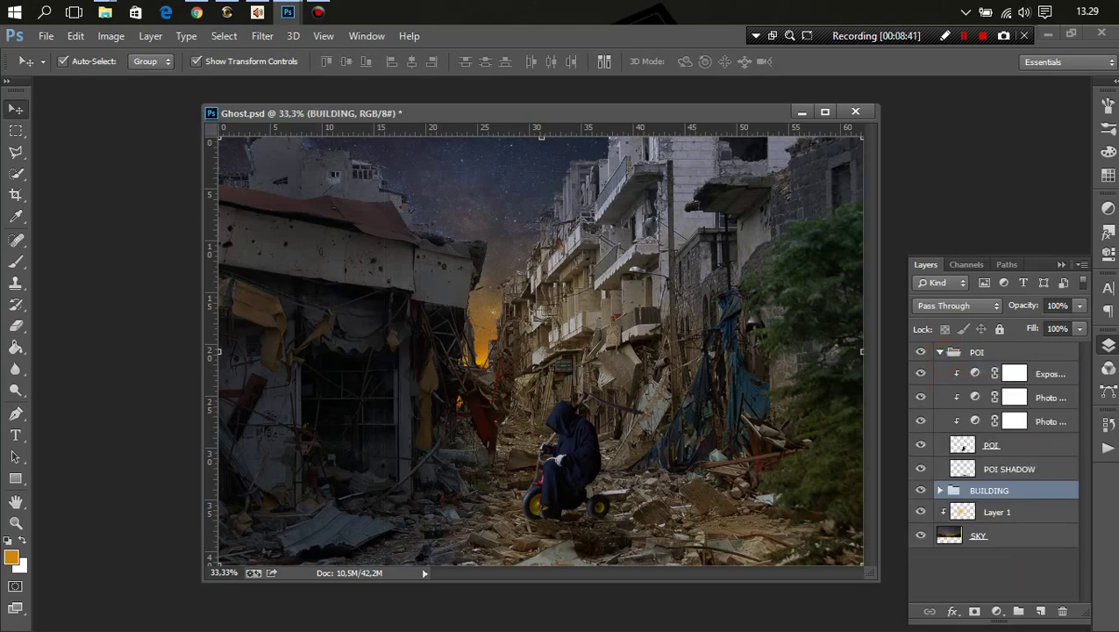
click(963, 446)
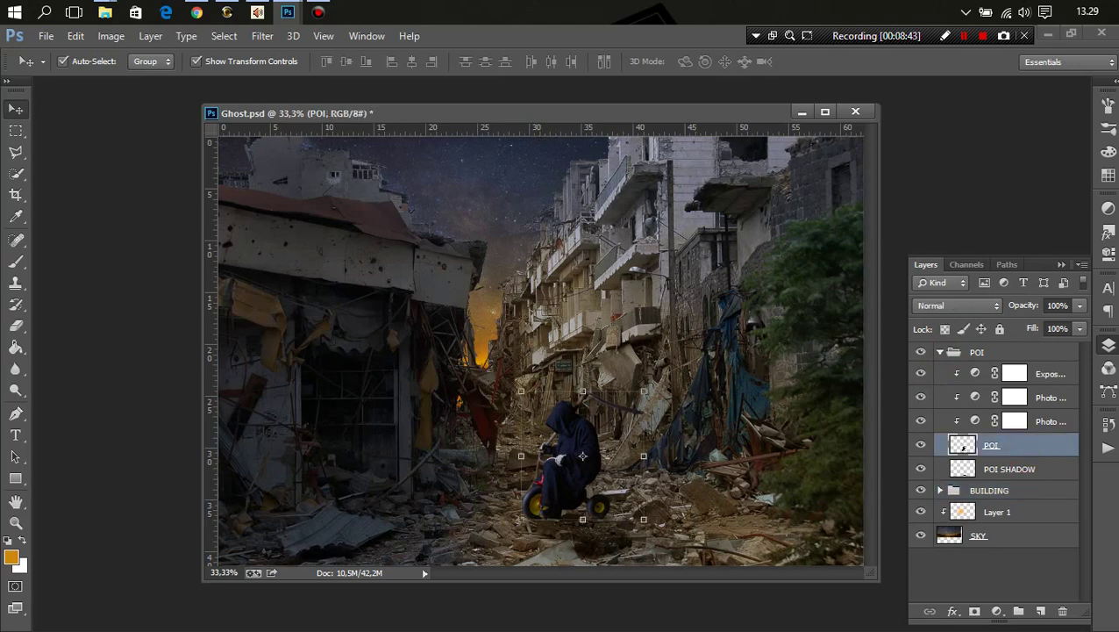
click(1040, 610)
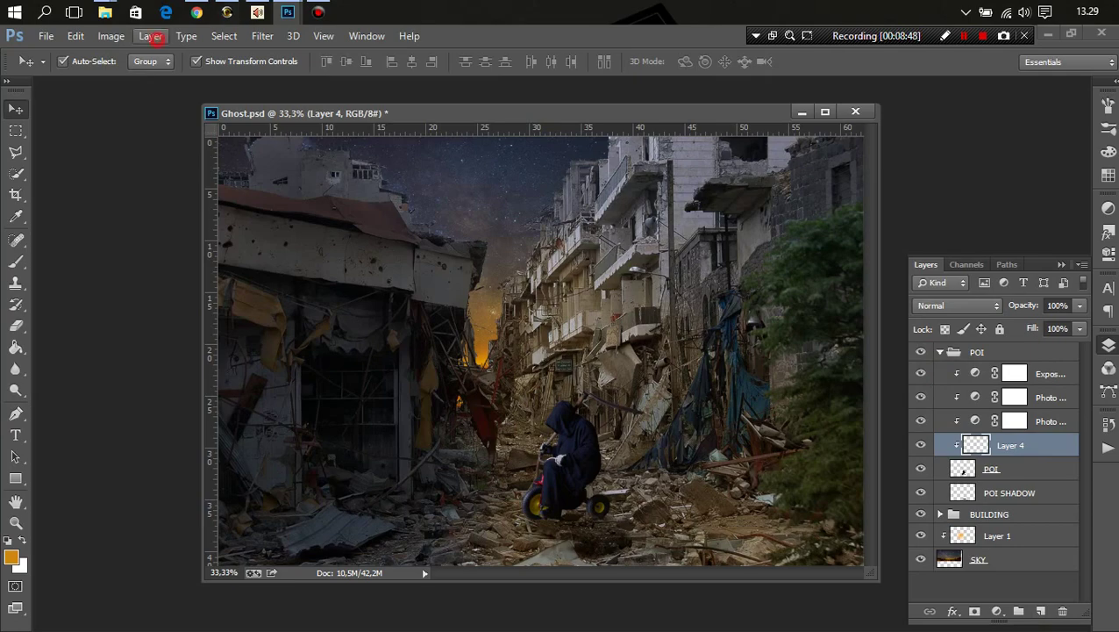
Browse the Image, Filter and Layer menus, and undo an accidental merge of Layer 4
click(111, 36)
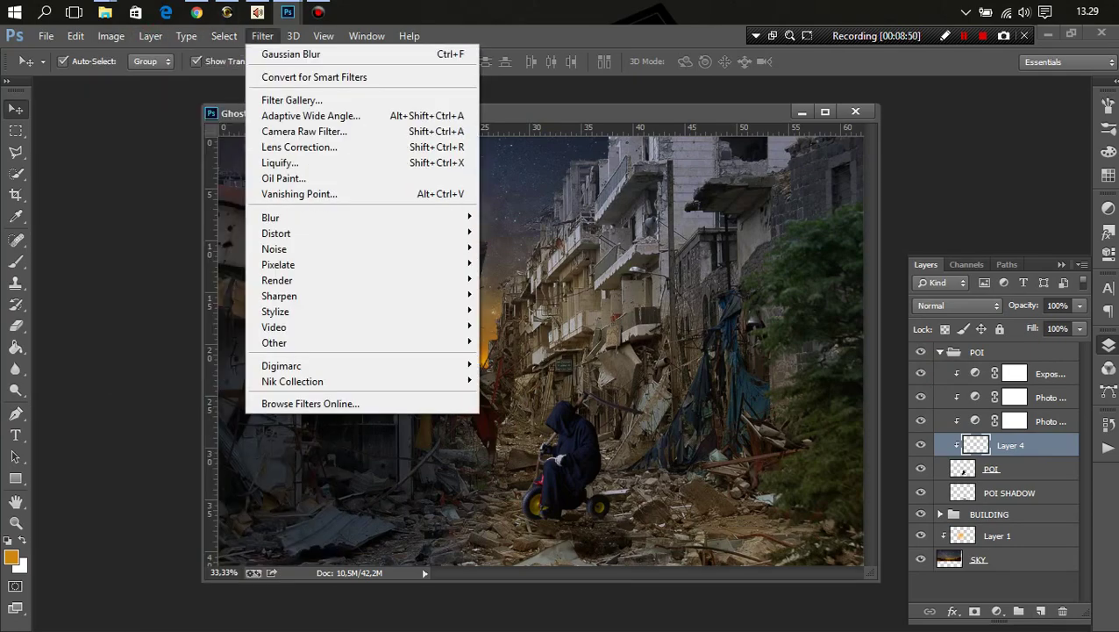
click(262, 36)
click(150, 36)
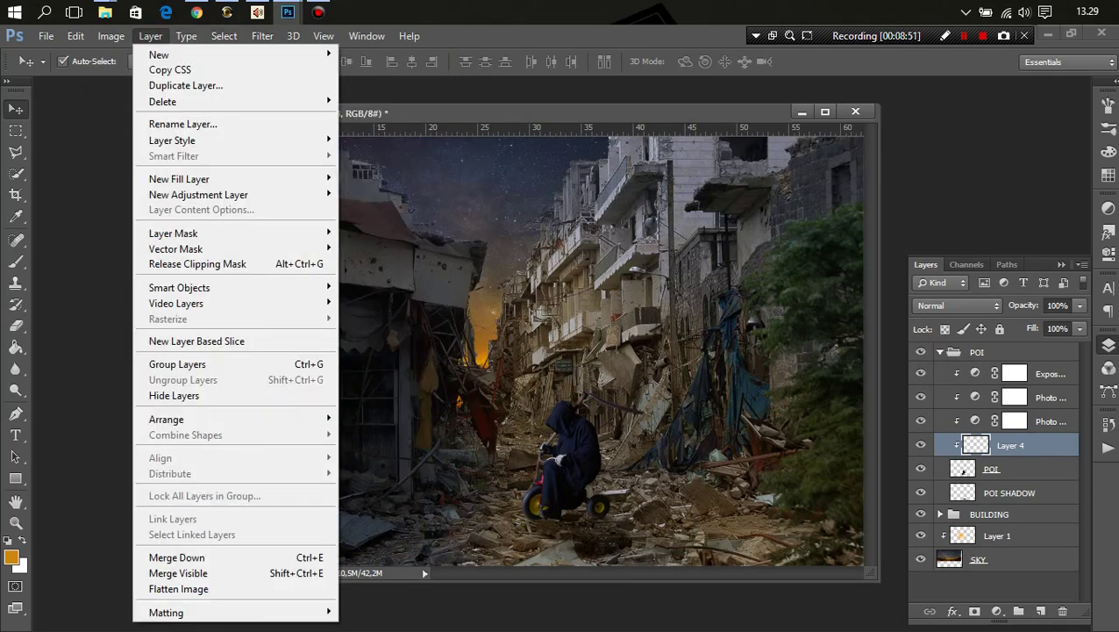
key(Escape)
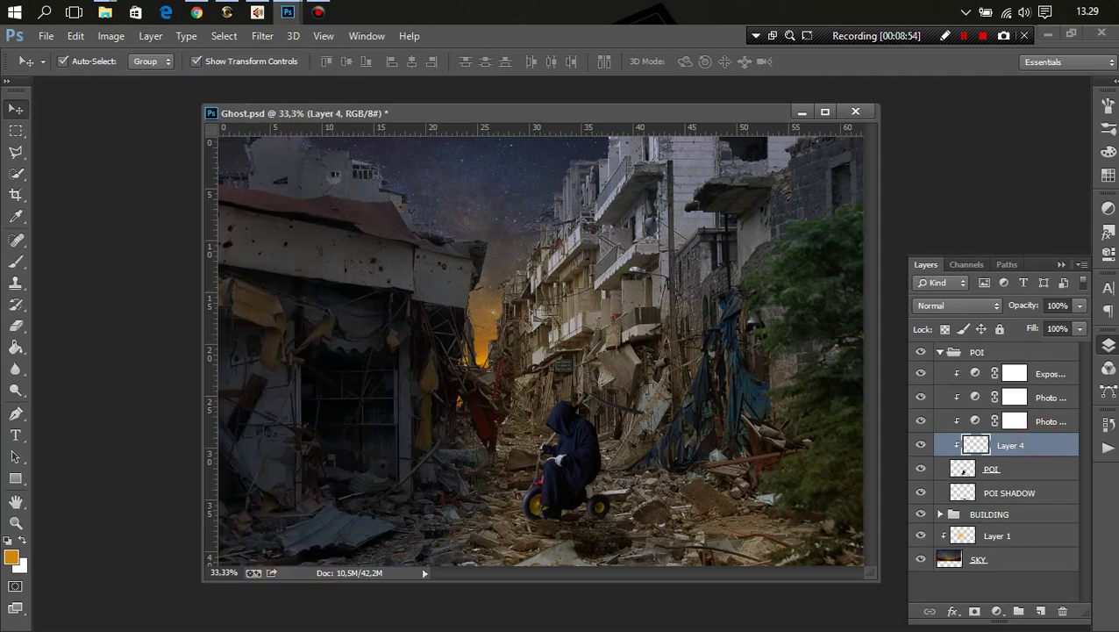
key(ctrl+e)
key(ctrl+z)
right_click(1035, 439)
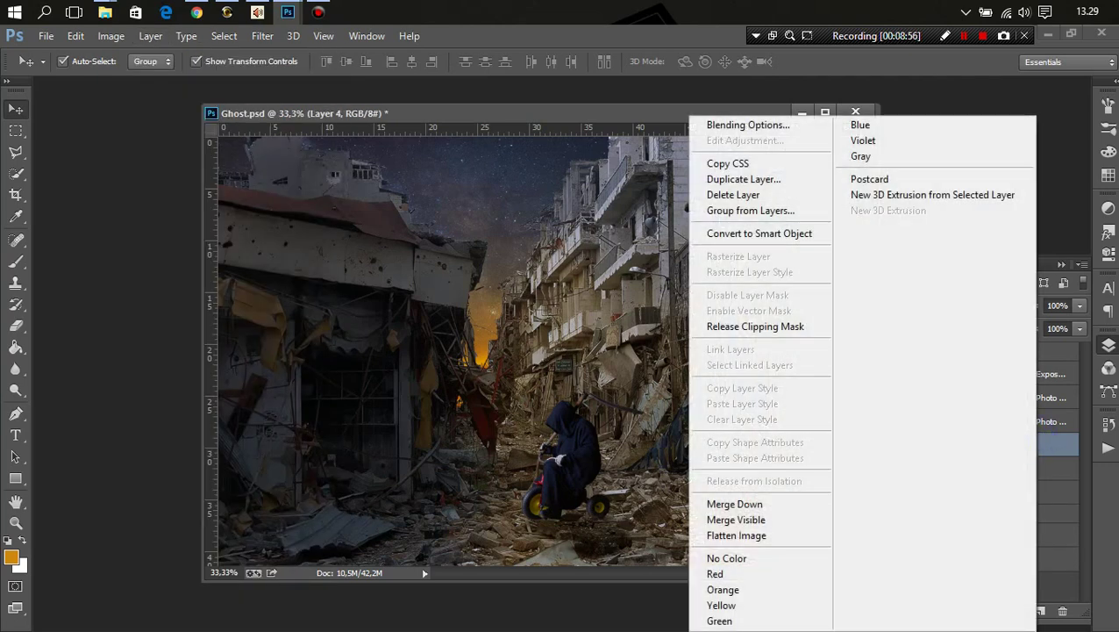
key(Escape)
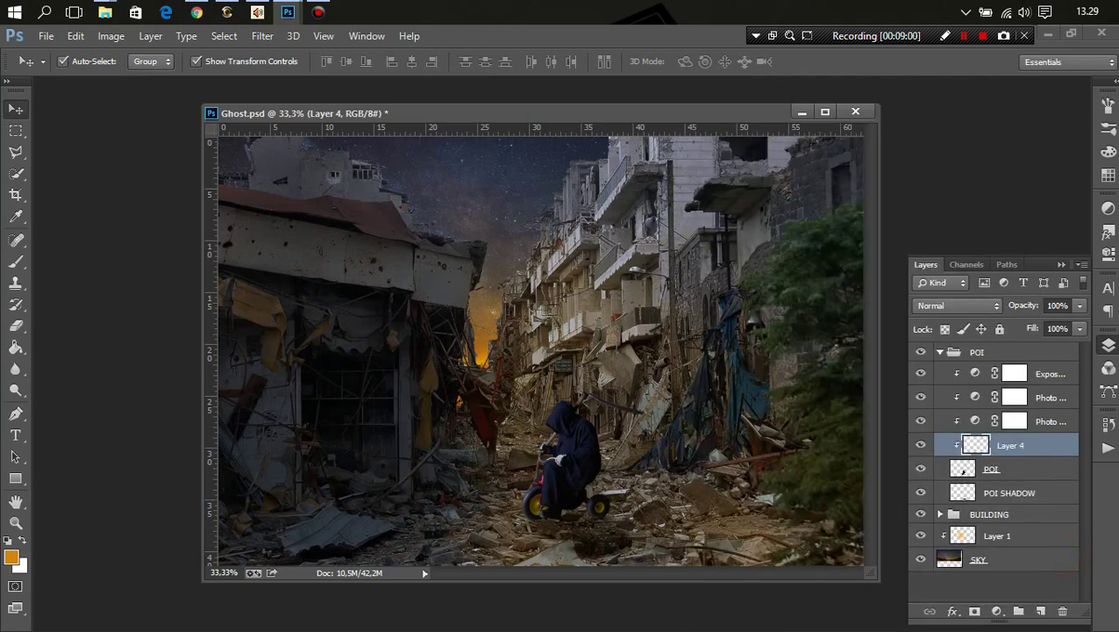
Fill Layer 4 with 50% Gray using Edit > Fill
key(alt+i)
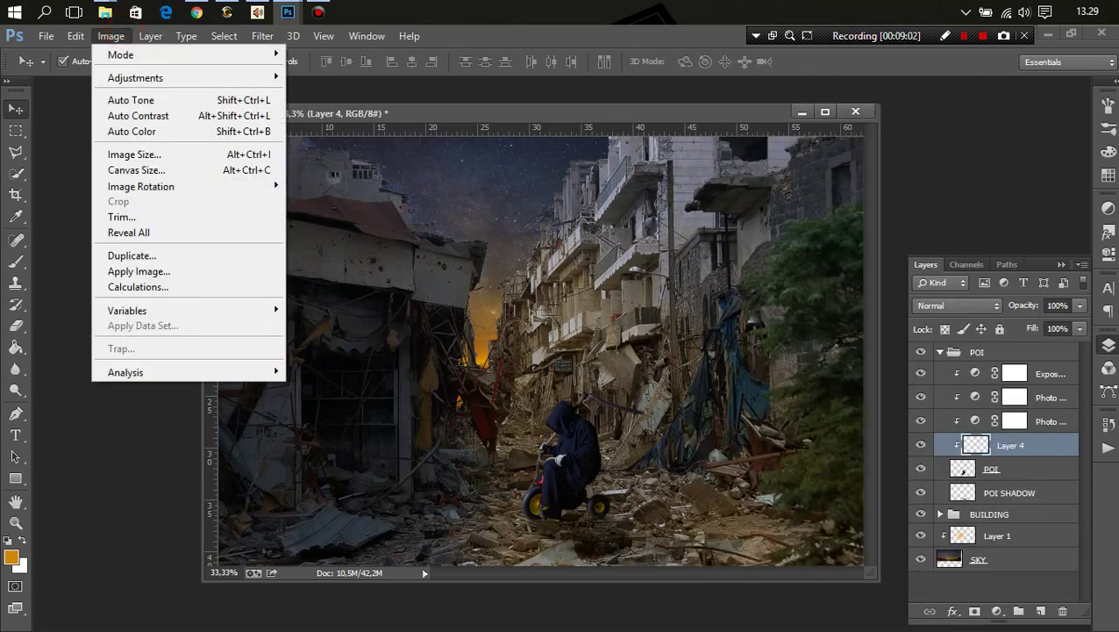
key(Right)
key(Left)
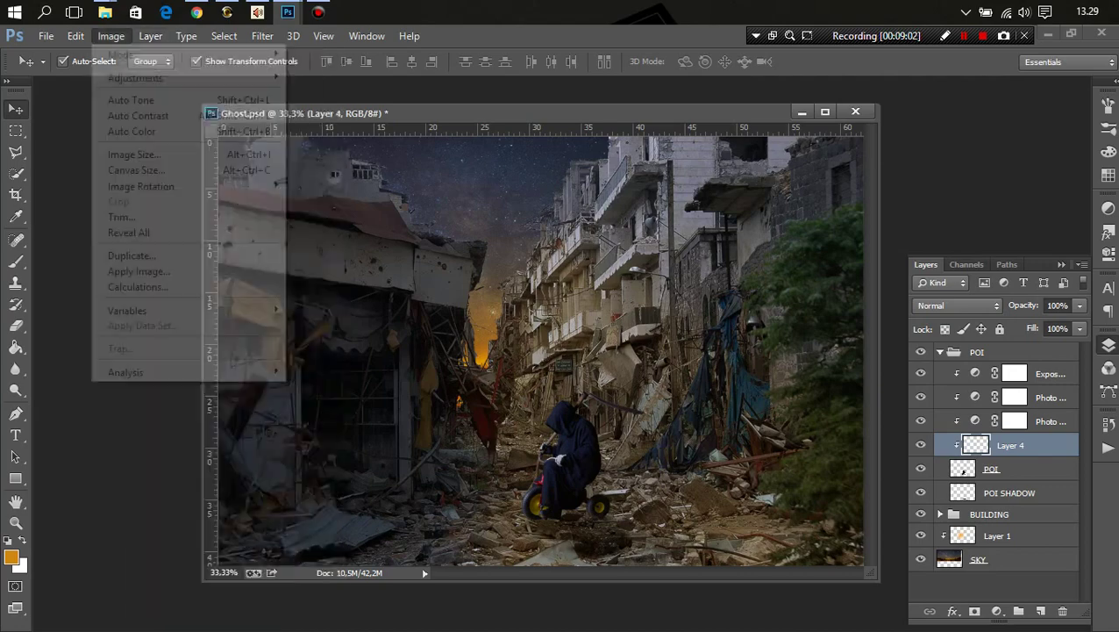
key(Left)
key(Escape)
click(76, 36)
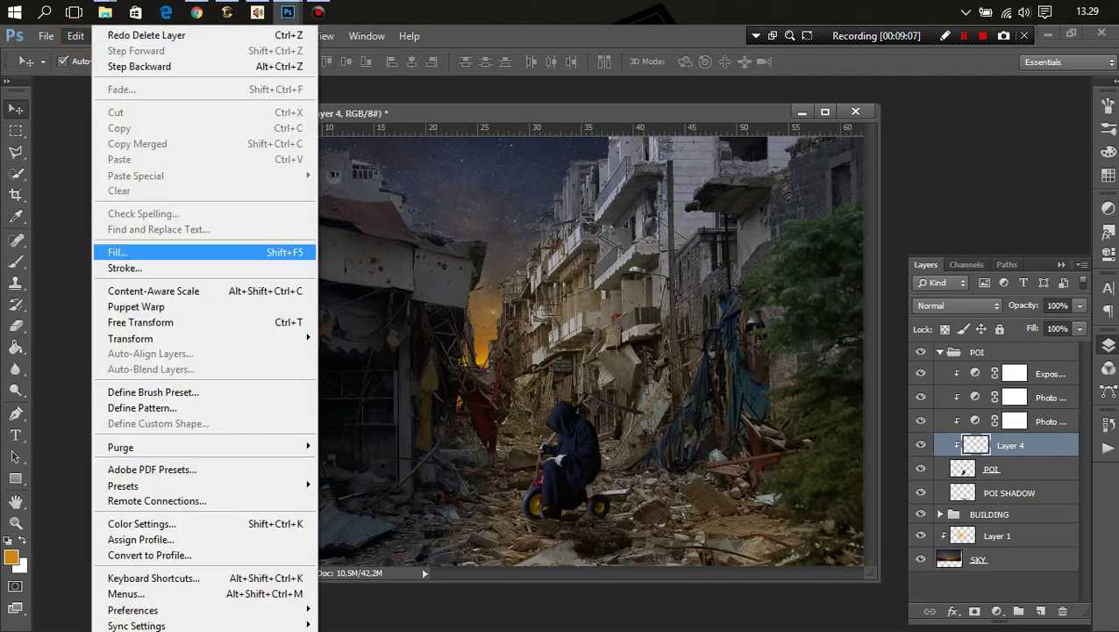
click(188, 252)
click(544, 182)
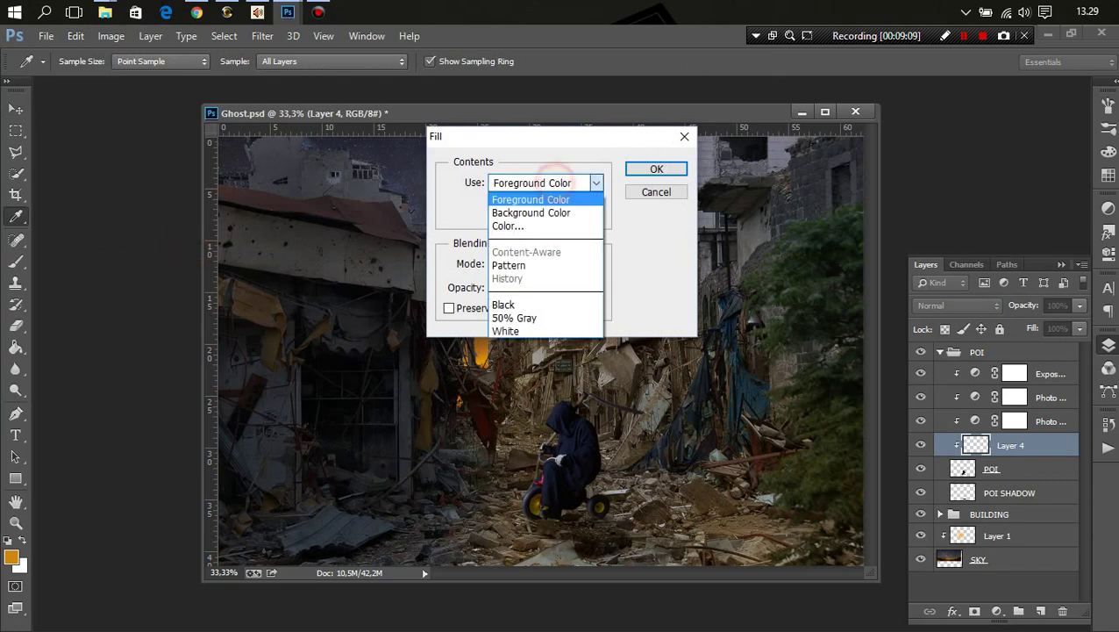
click(561, 317)
click(650, 169)
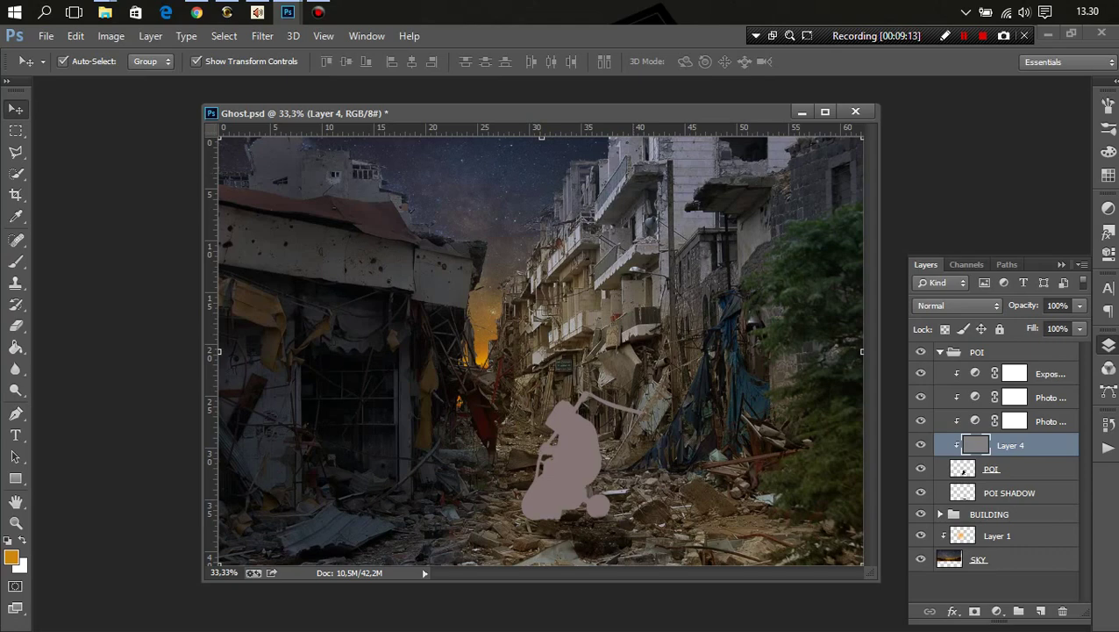
Set Layer 4's blend mode to Overlay and make the POI layer active
click(958, 305)
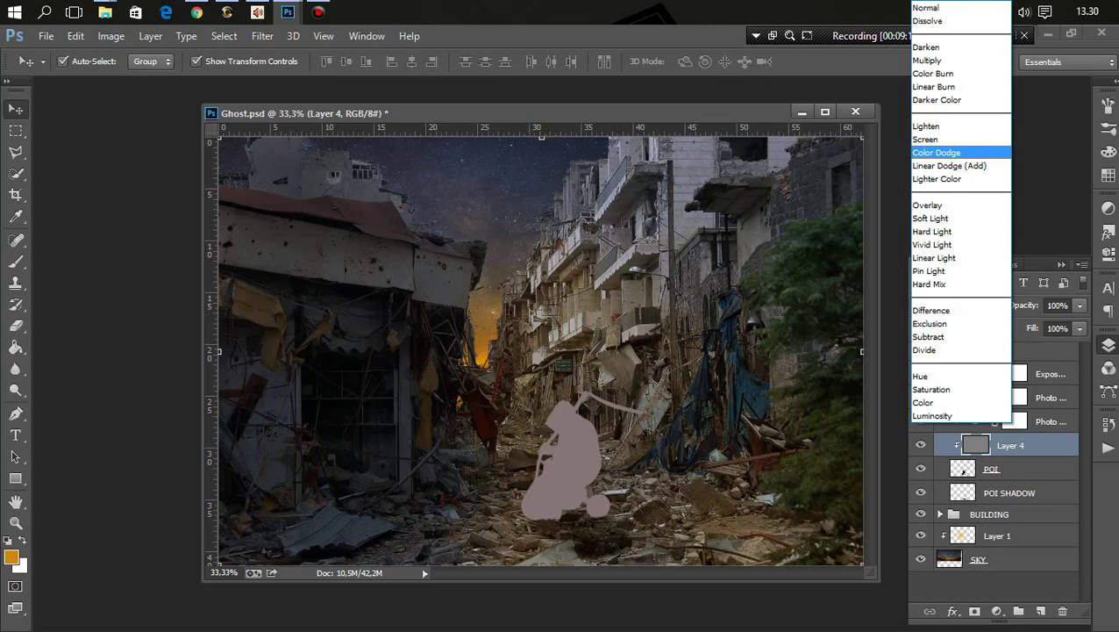
key(Escape)
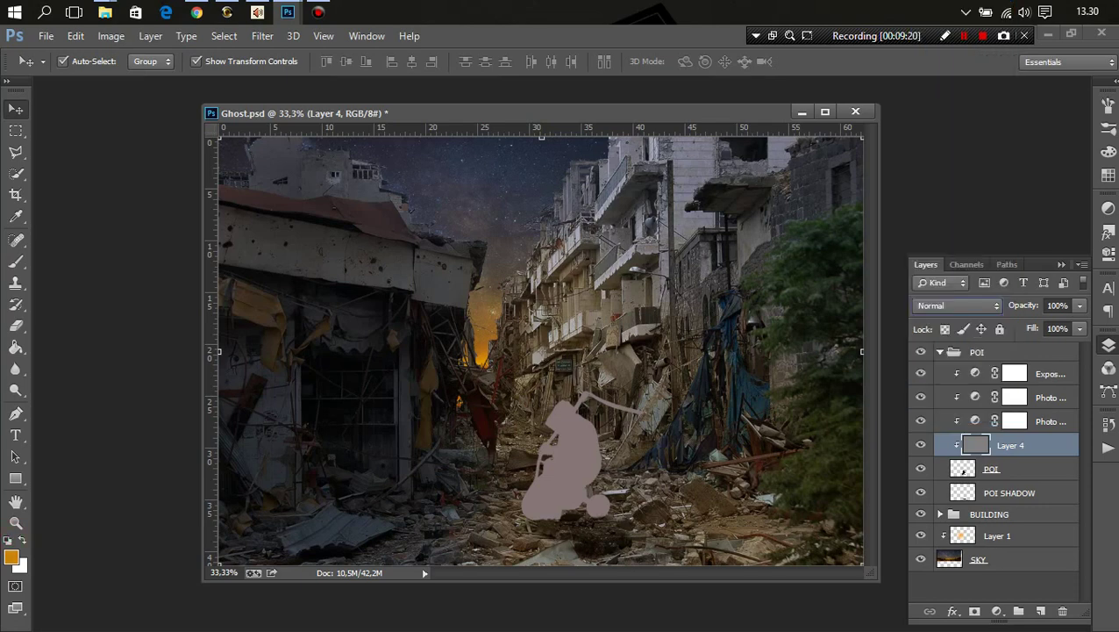
click(979, 302)
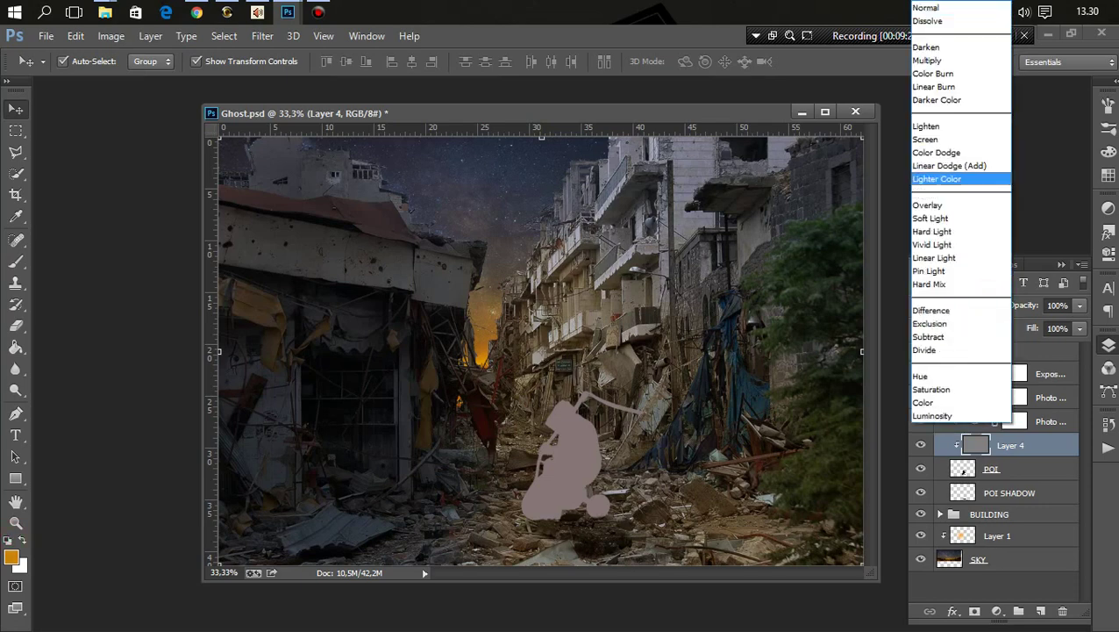
click(972, 205)
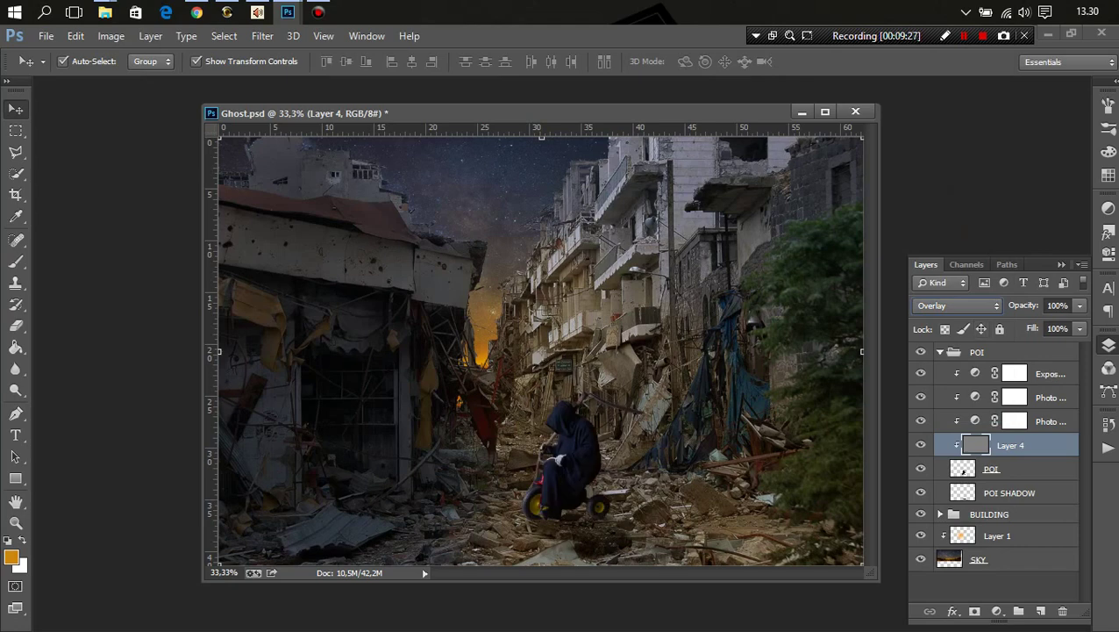
click(1025, 491)
click(1035, 468)
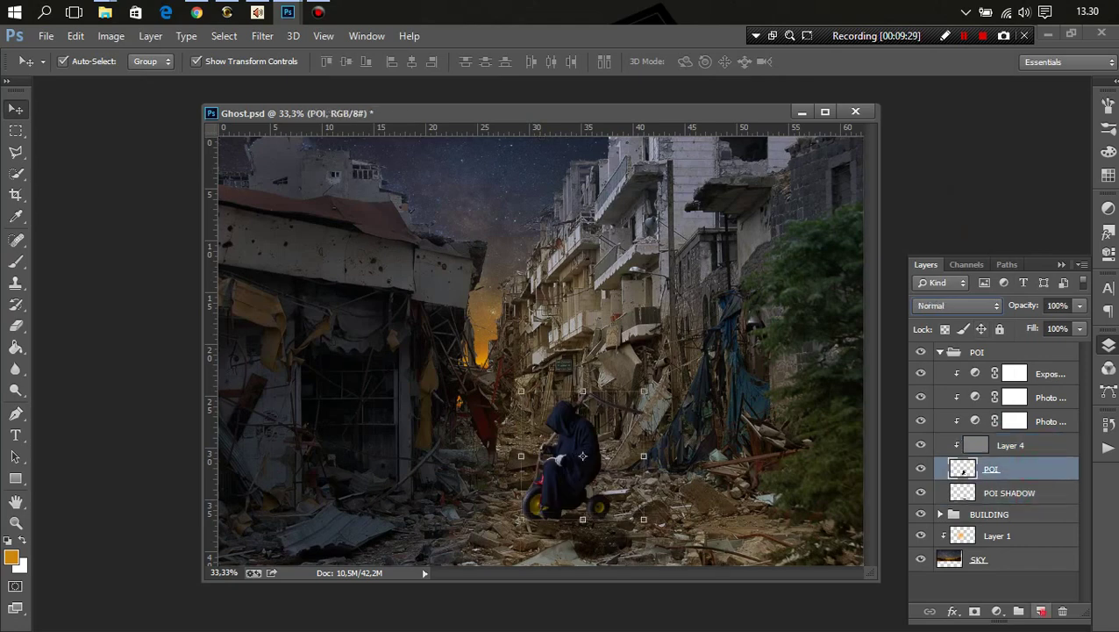
Add a clipped Layer 5, reset colours to black and white, and set Dodge to Highlights at 16%
click(1040, 611)
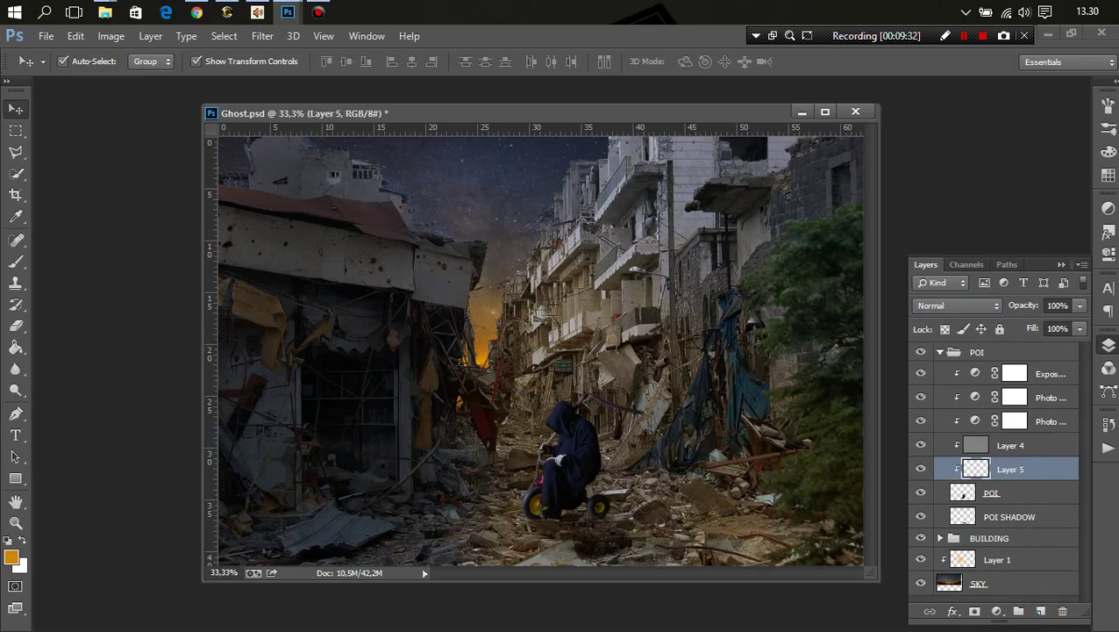
key(b)
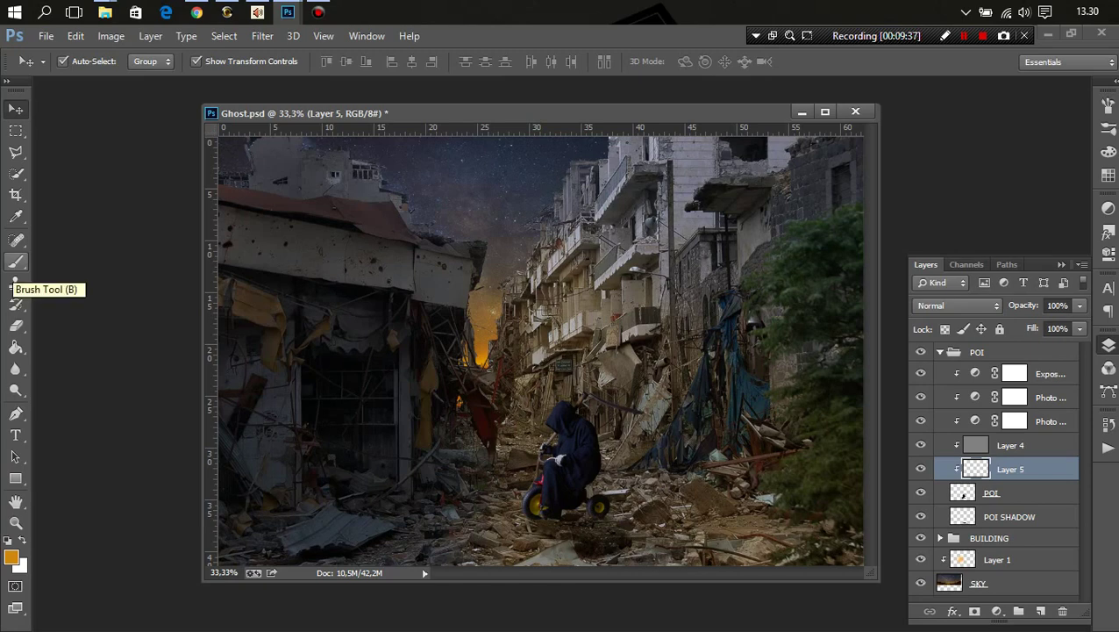
click(15, 262)
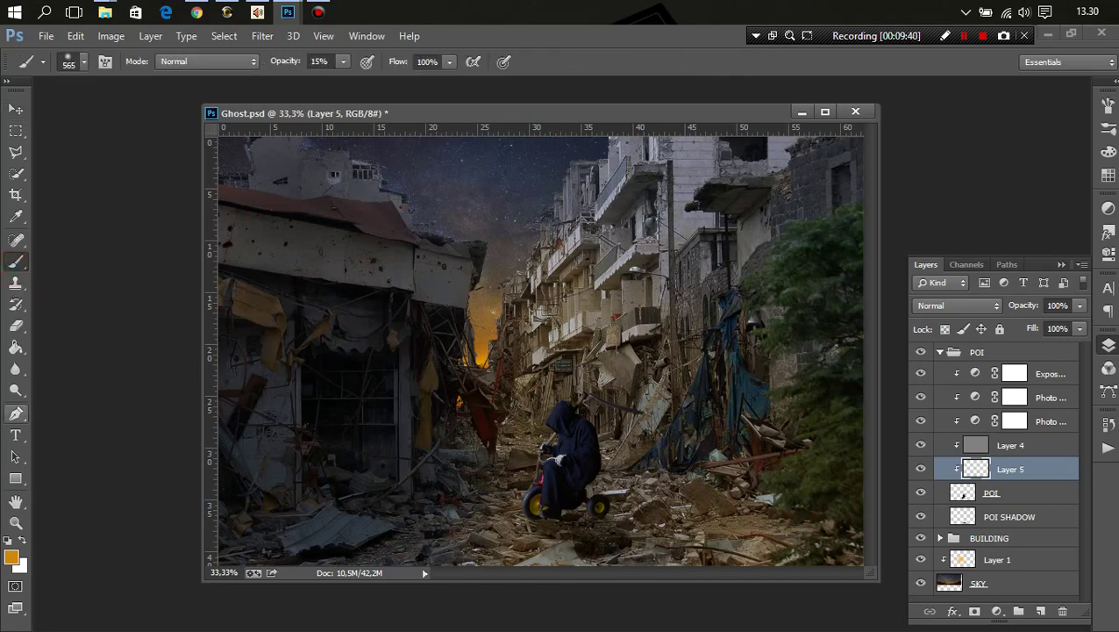
click(8, 541)
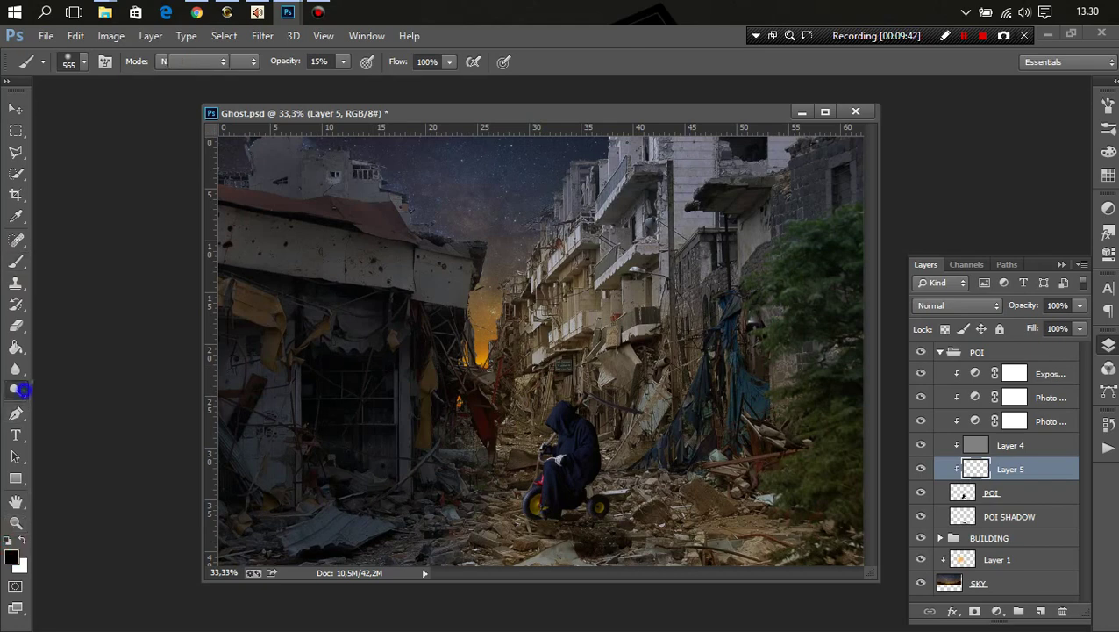
click(15, 389)
drag(254, 61, 230, 61)
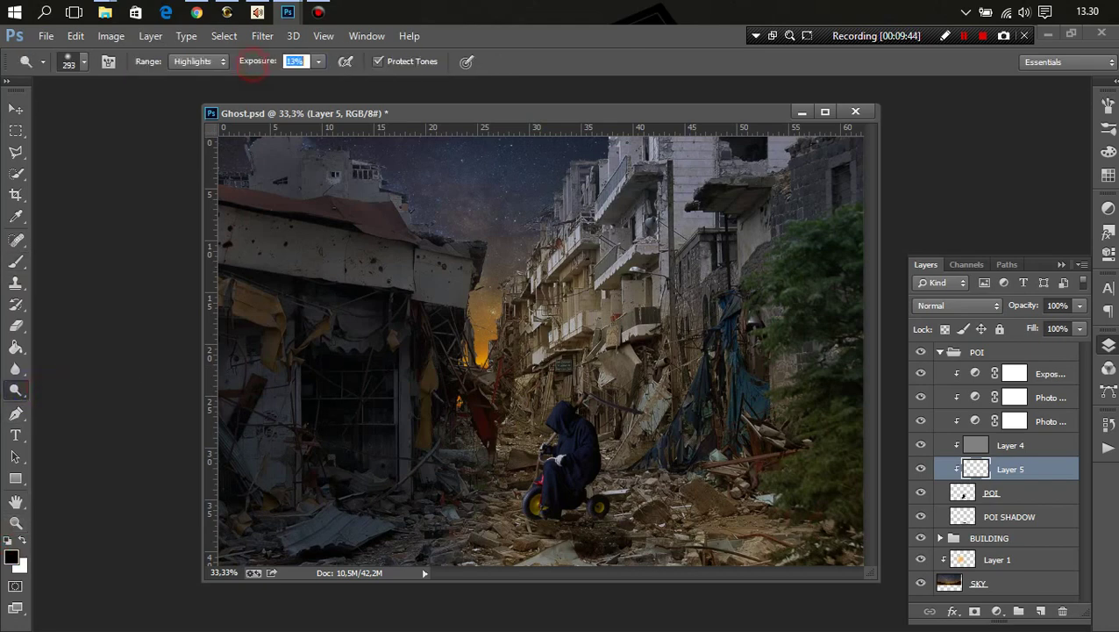
text(16)
Zoom in on the reaper's hands and shrink the dodge brush to 86 px
ctrl+click(569, 462)
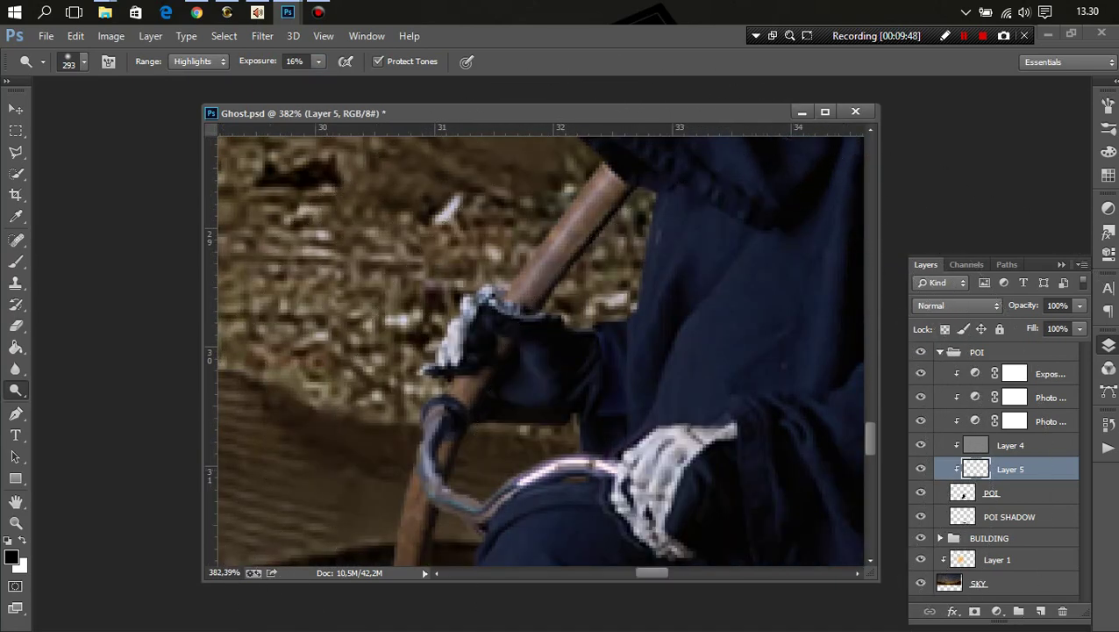
click(1000, 445)
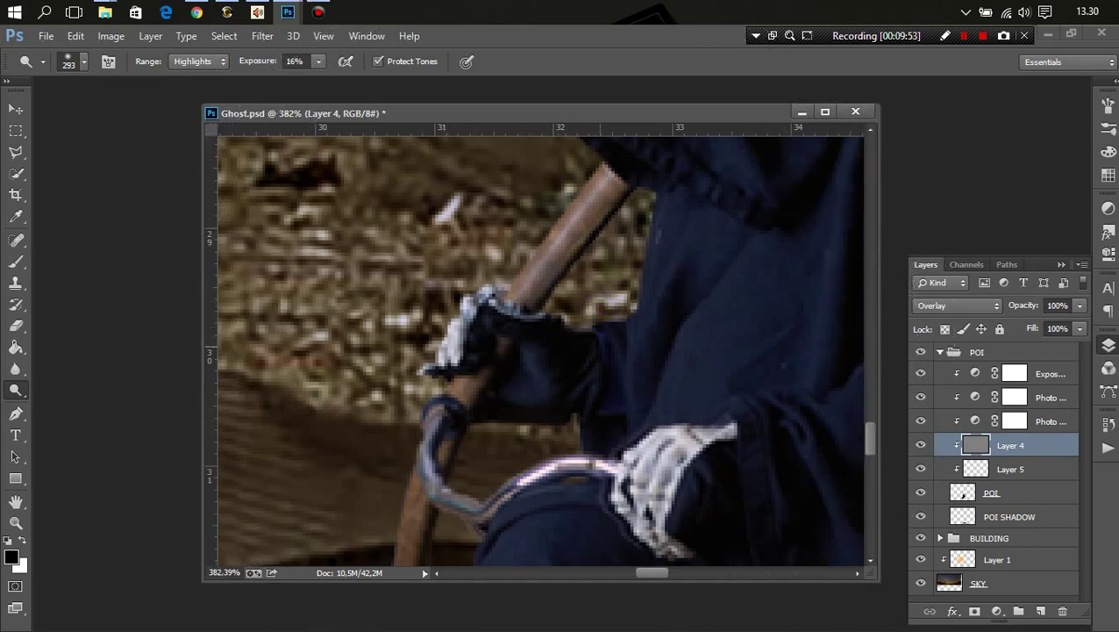
click(569, 317)
scroll(569, 317, down, 5)
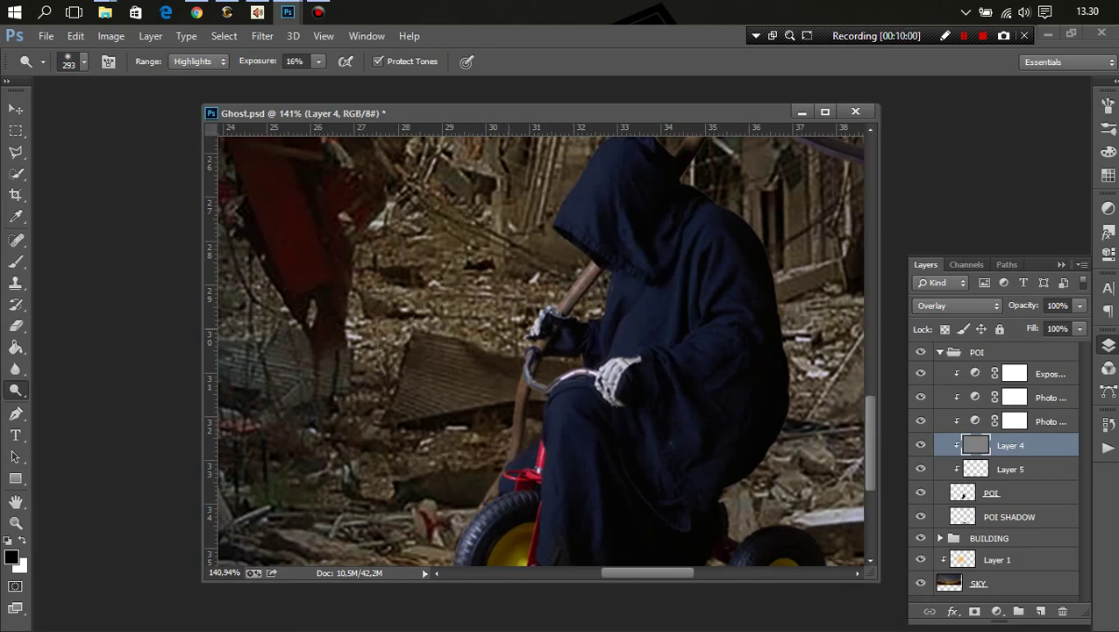
drag(561, 329, 517, 329)
scroll(527, 329, up, 2)
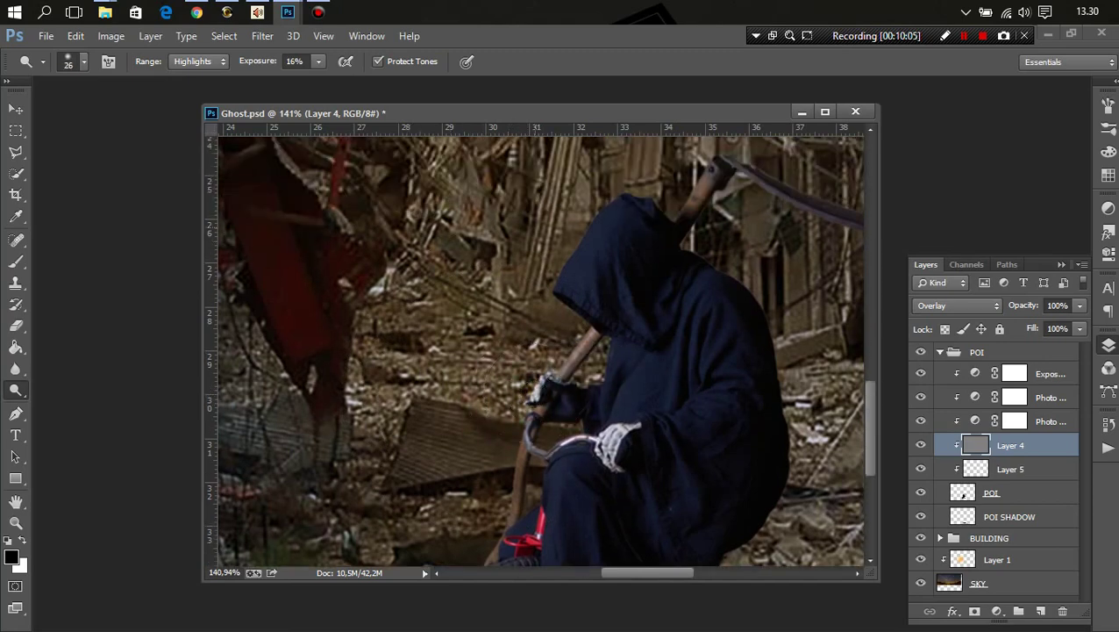
scroll(620, 207, up, 2)
scroll(619, 207, up, 2)
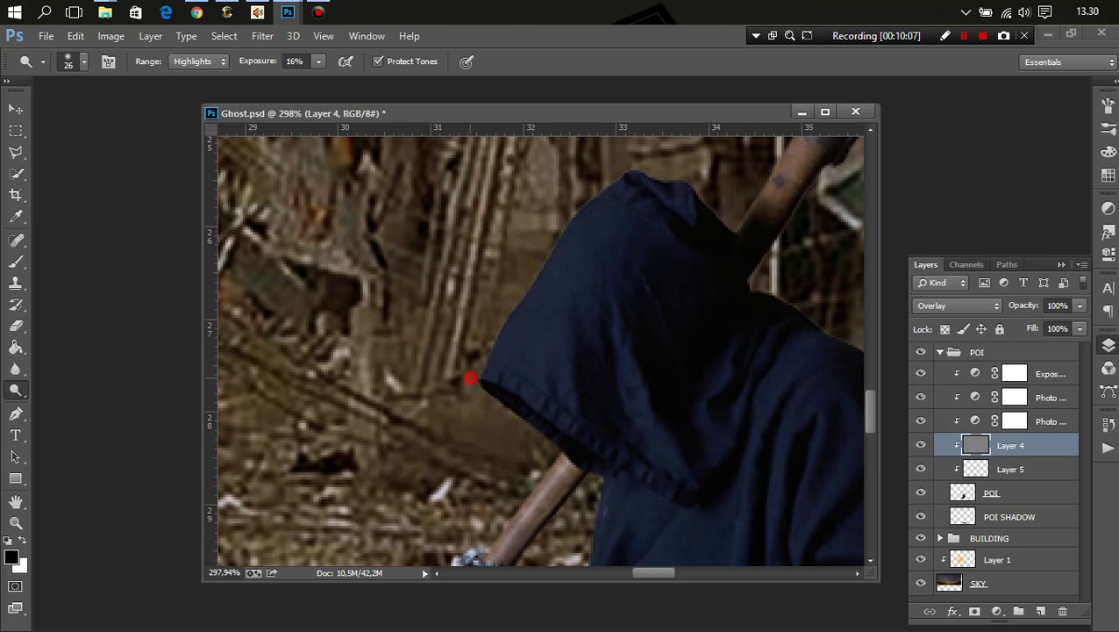
Step through the layers with Alt+bracket shortcuts to make Layer 5 active
ctrl+click(451, 380)
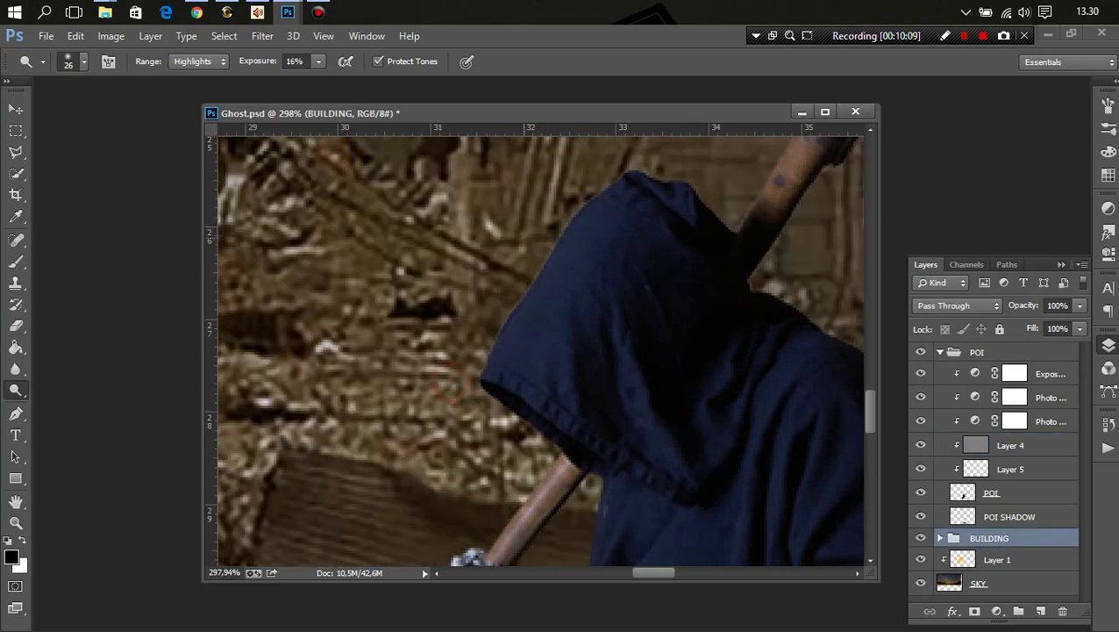
key(alt+bracketright)
key(alt+bracketright)
key(alt+bracketright)
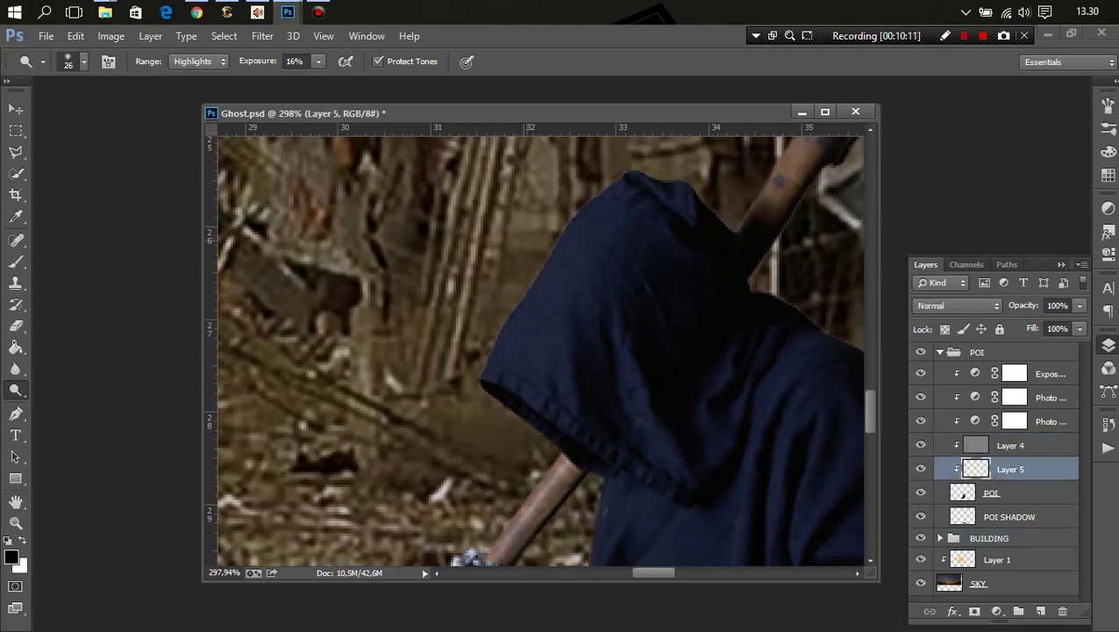
key(alt+bracketright)
key(alt+bracketleft)
key(alt+bracketright)
key(alt+bracketleft)
On Layer 4, dodge the scythe blade's edge with a 14 px brush
click(1044, 448)
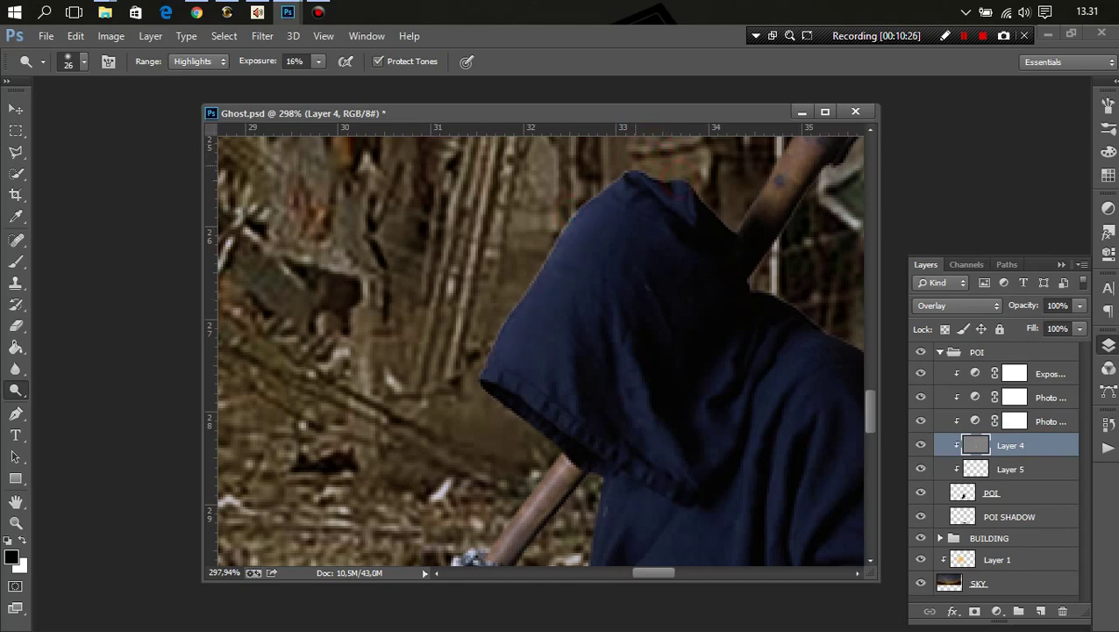
scroll(654, 182, up, 3)
scroll(541, 349, right, 1)
scroll(541, 350, right, 1)
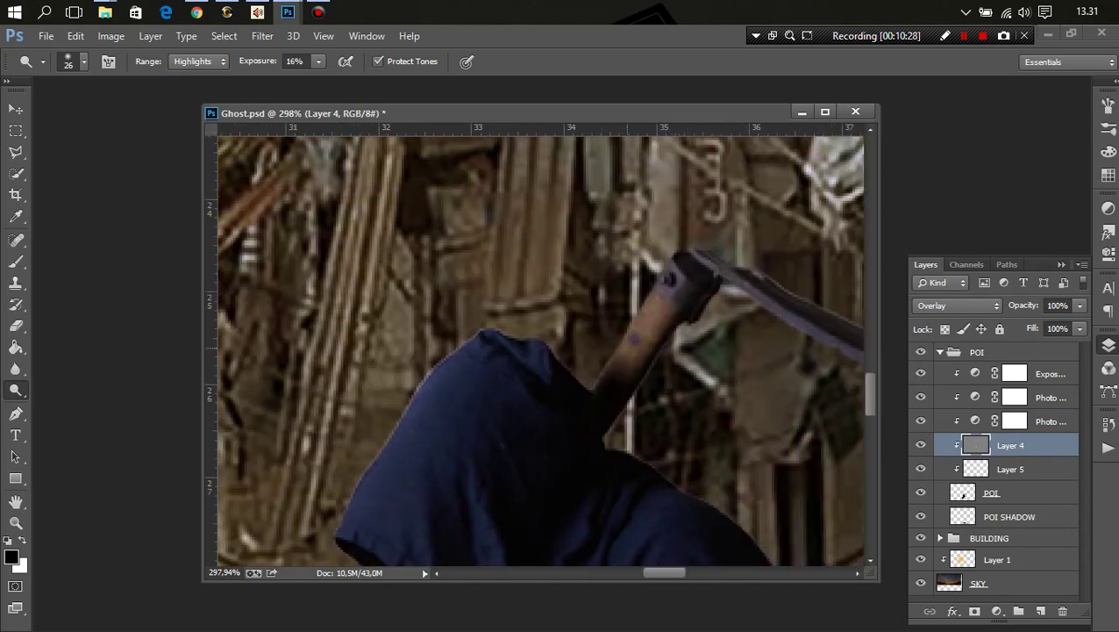
mouse_move(654, 343)
mouse_down()
mouse_move(607, 369)
mouse_move(674, 255)
mouse_up()
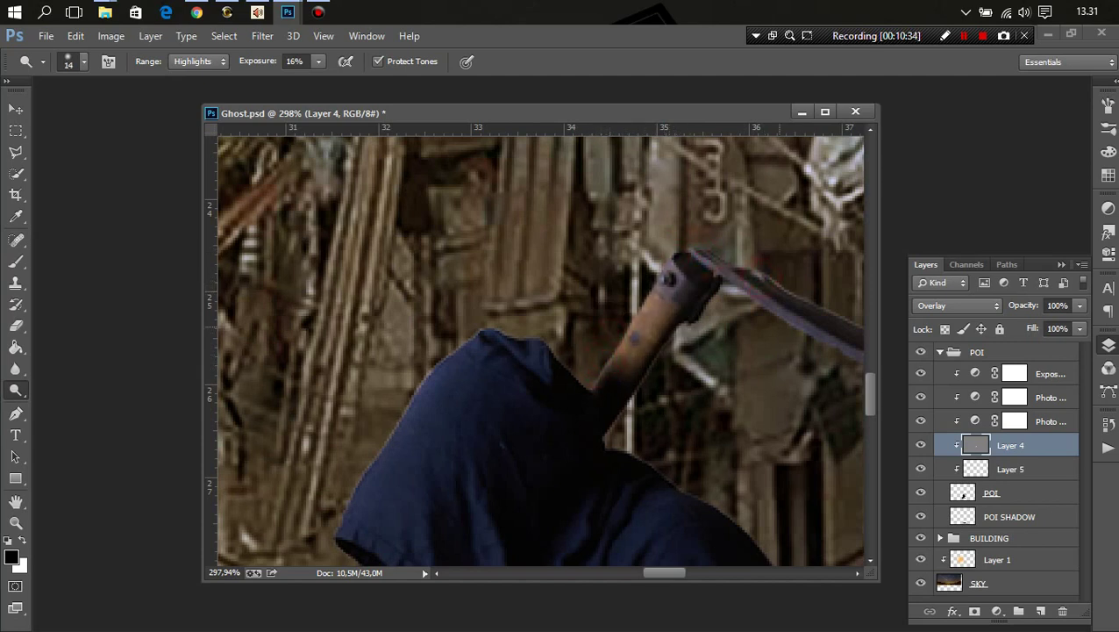
scroll(777, 332, down, 3)
scroll(539, 351, down, 2)
scroll(540, 351, up, 1)
scroll(539, 350, up, 3)
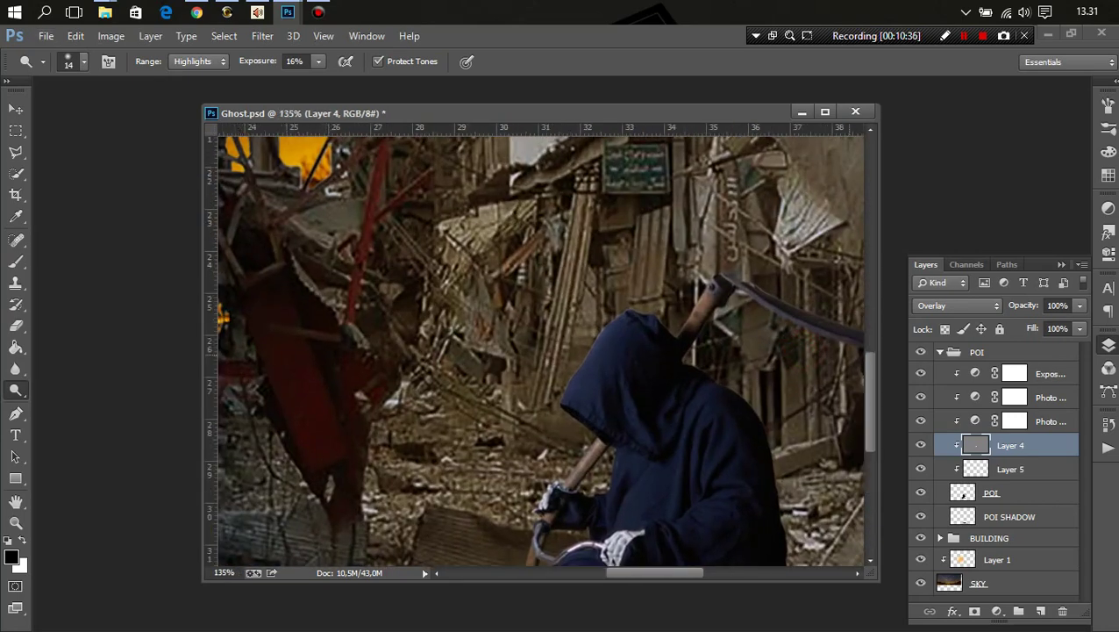
drag(673, 289, 740, 318)
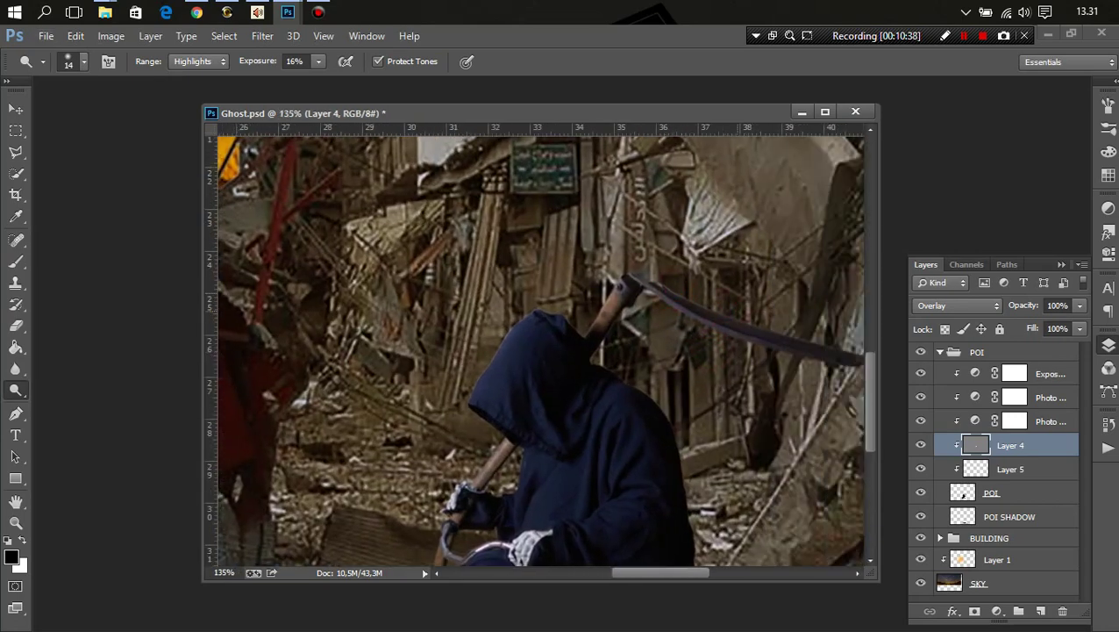
Enlarge the dodge brush to 84 px and undo an accidental background shift
key(bracketright)
key(bracketright)
key(bracketright)
scroll(768, 288, down, 2)
scroll(667, 394, down, 2)
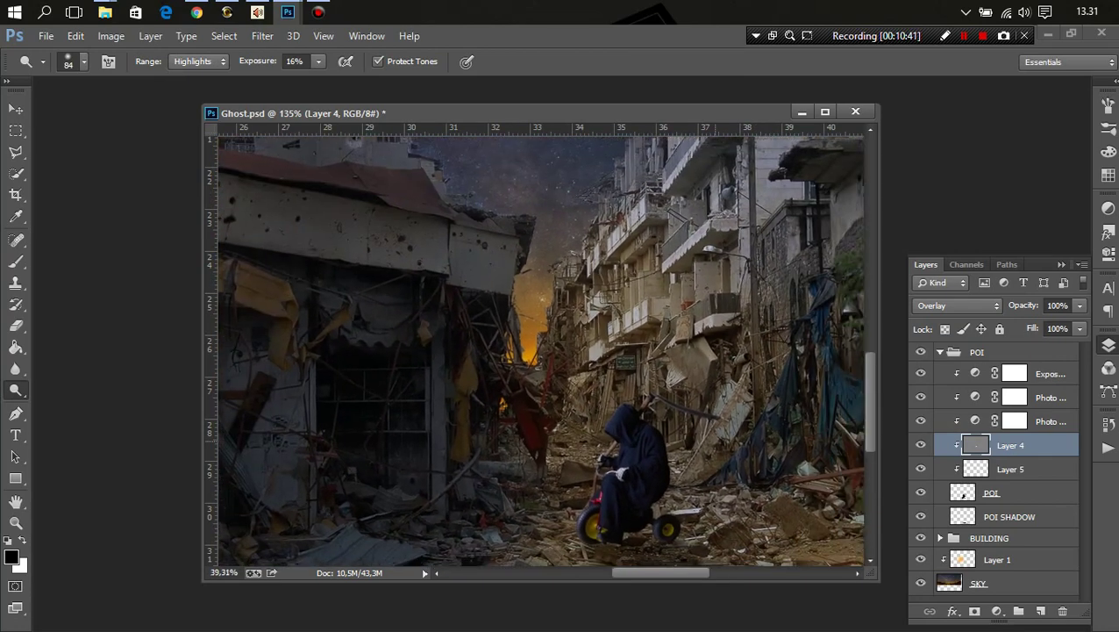
scroll(589, 515, up, 5)
scroll(588, 515, up, 3)
scroll(588, 515, up, 1)
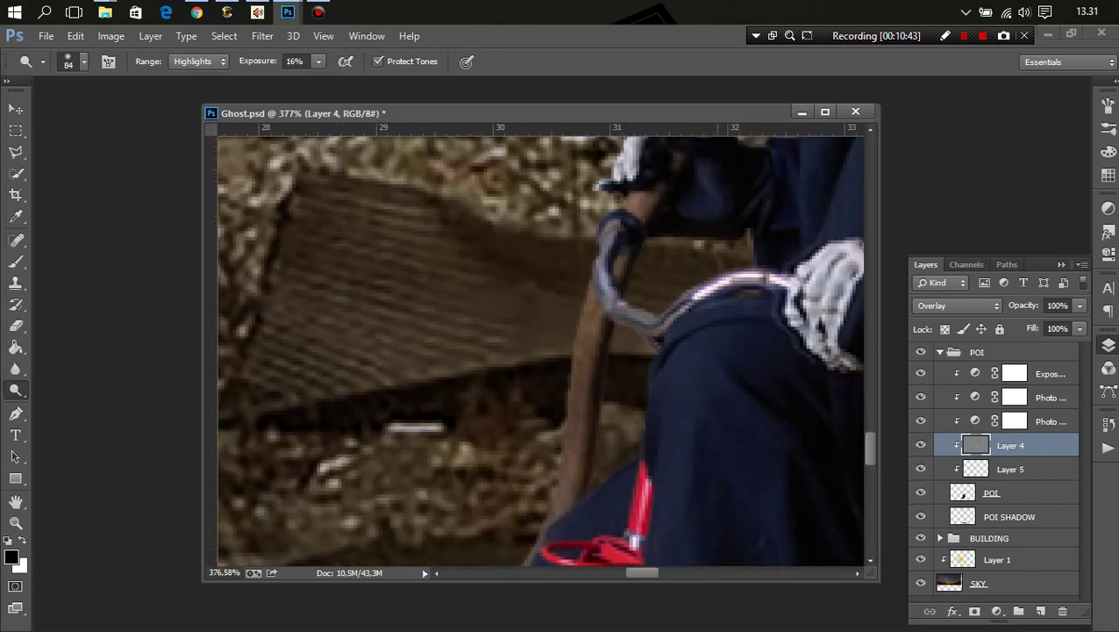
scroll(588, 515, up, 3)
scroll(540, 351, up, 2)
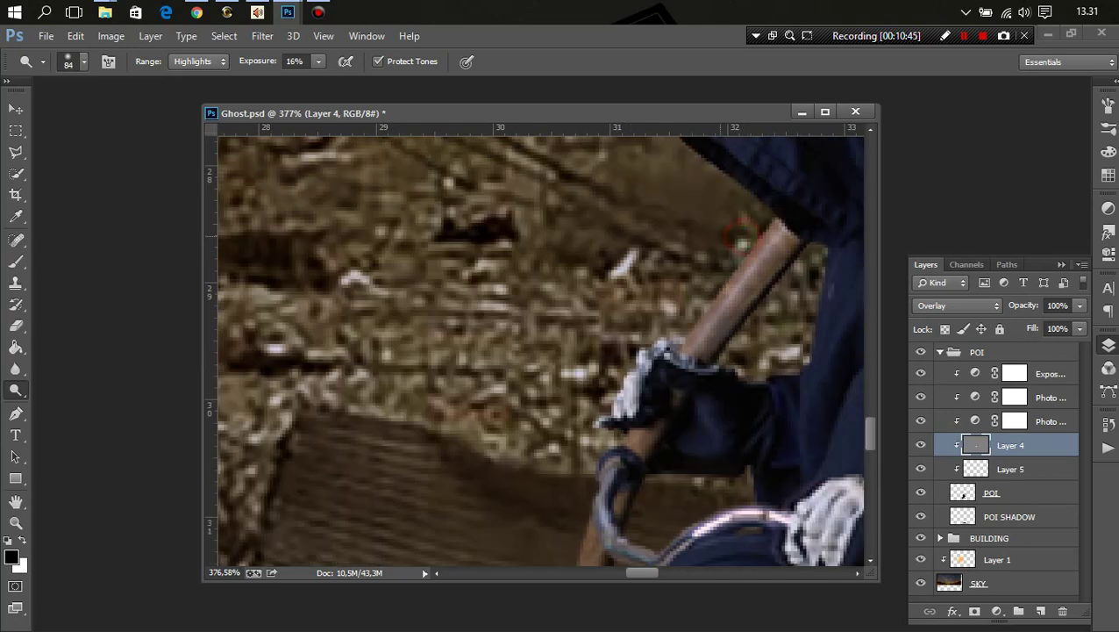
drag(740, 236, 688, 233)
key(ctrl+z)
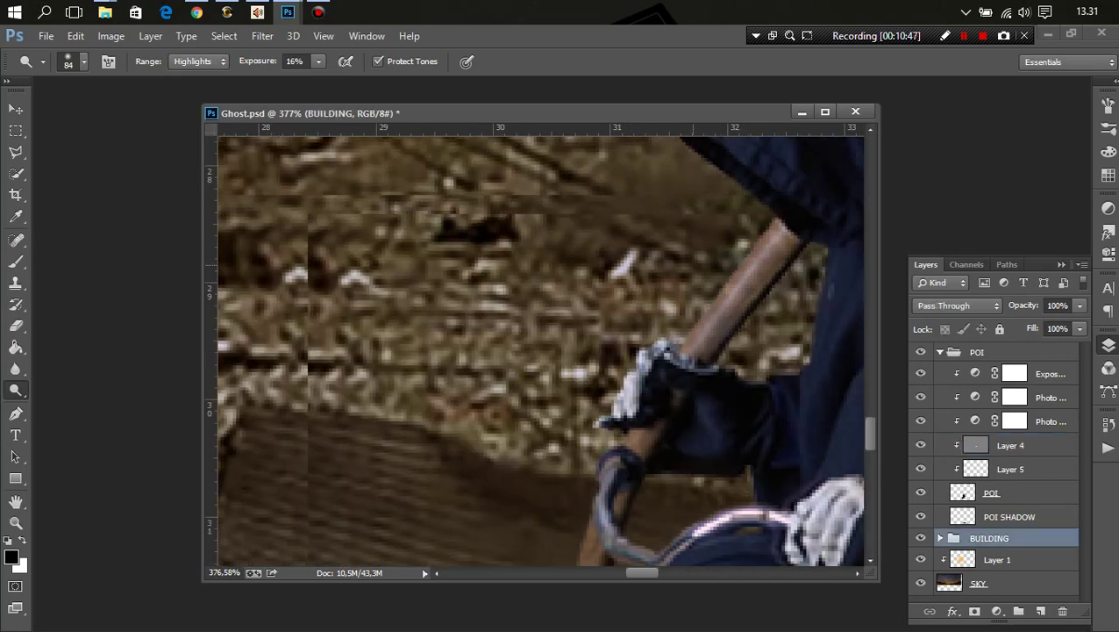
With a 17 px brush on Layer 4, brighten the scythe handle between hood and hand
scroll(746, 346, down, 1)
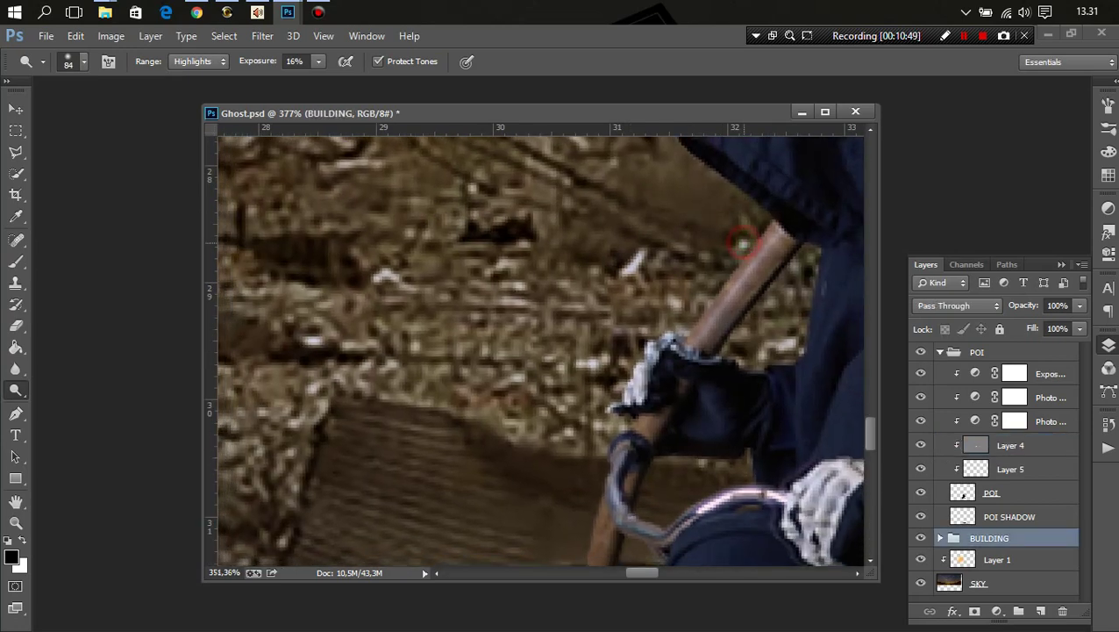
scroll(746, 346, down, 2)
scroll(746, 346, down, 1)
scroll(746, 347, down, 1)
scroll(745, 349, up, 2)
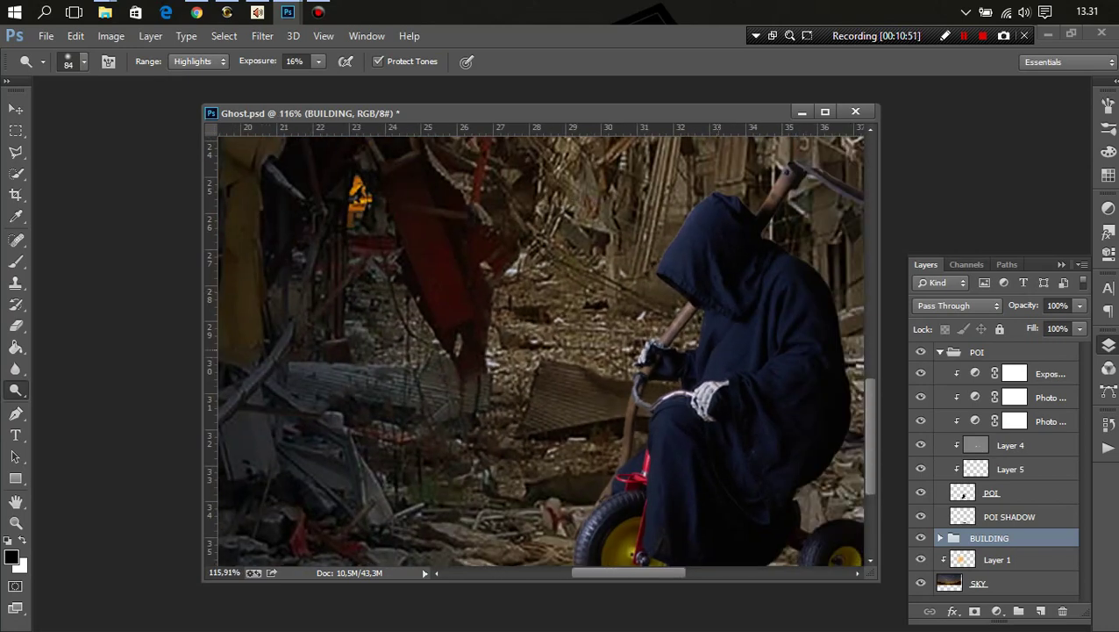
scroll(745, 349, up, 3)
click(1009, 445)
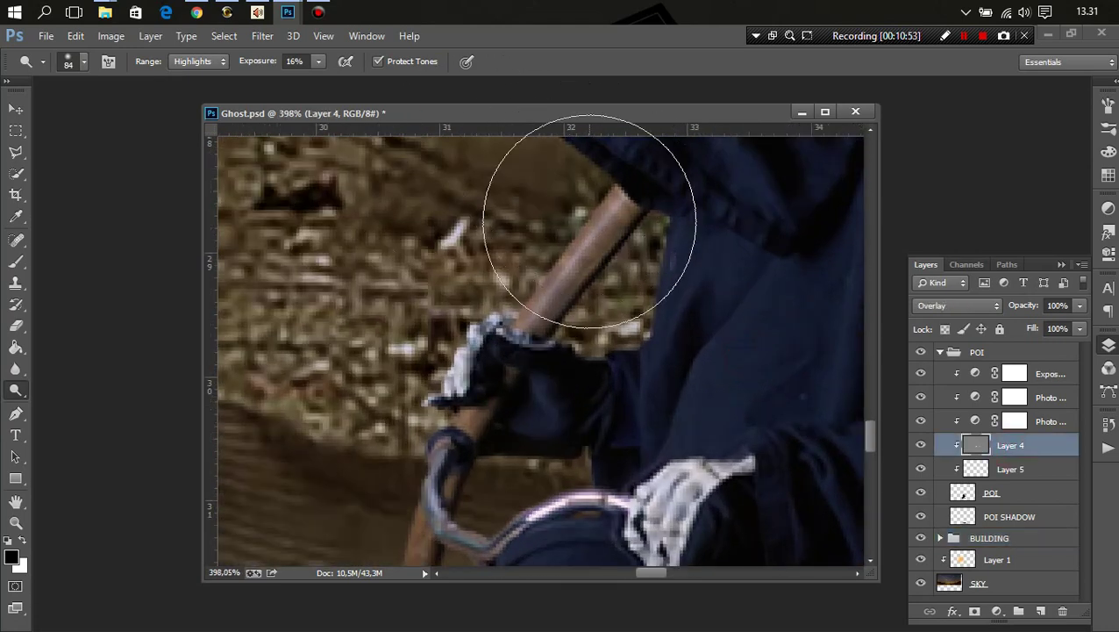
scroll(533, 243, up, 2)
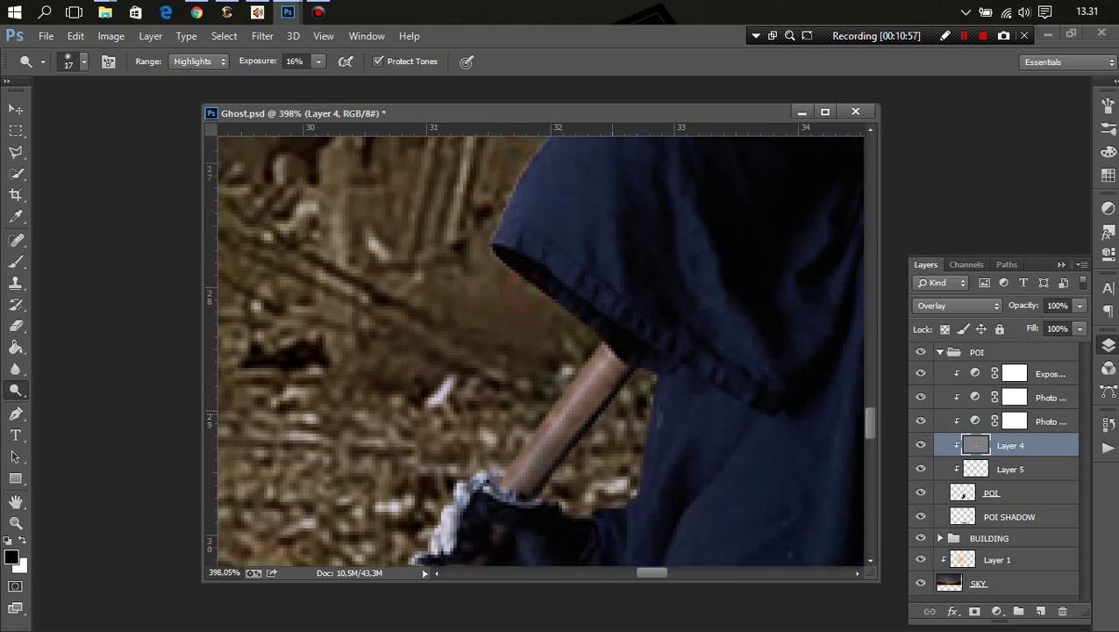
drag(500, 474, 603, 343)
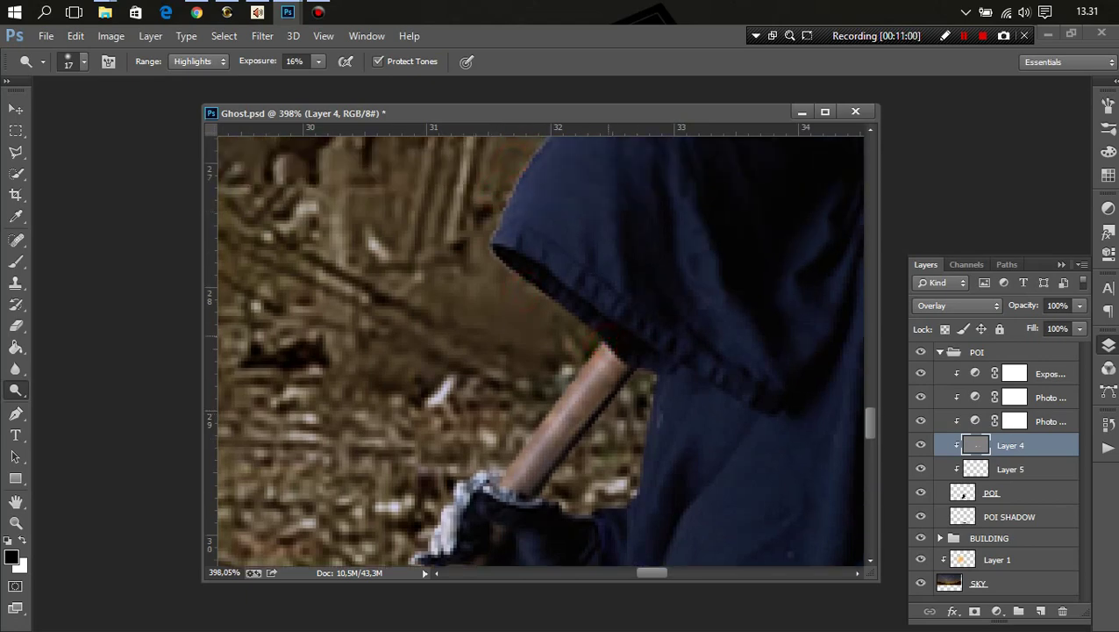
Scroll down to the tricycle and dodge along the front tire's left edge
scroll(519, 365, down, 3)
scroll(519, 365, left, 2)
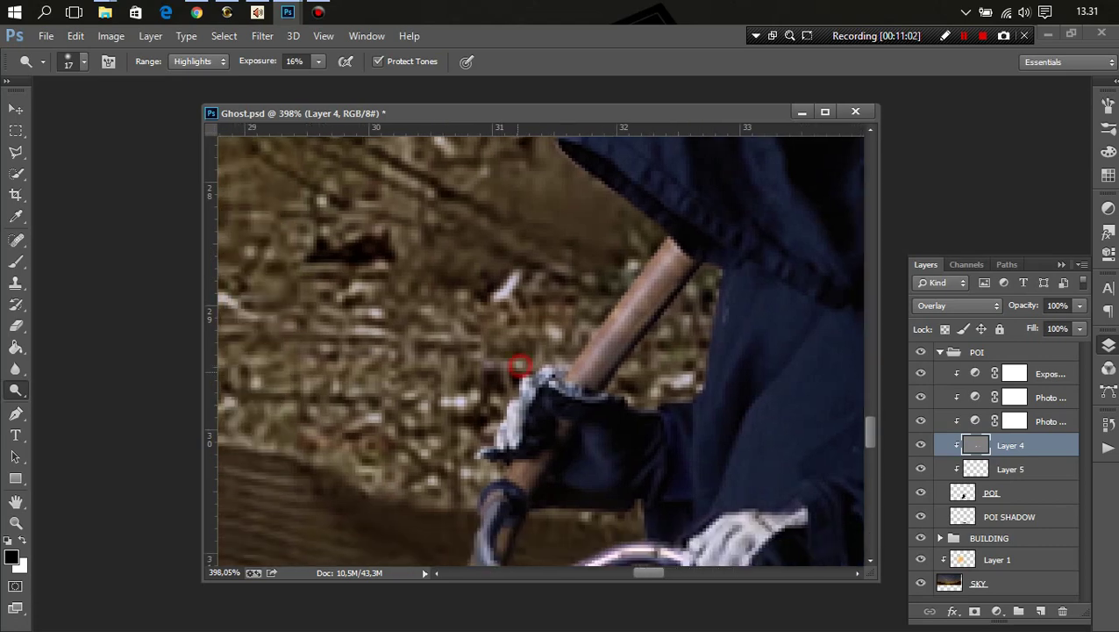
scroll(547, 353, down, 3)
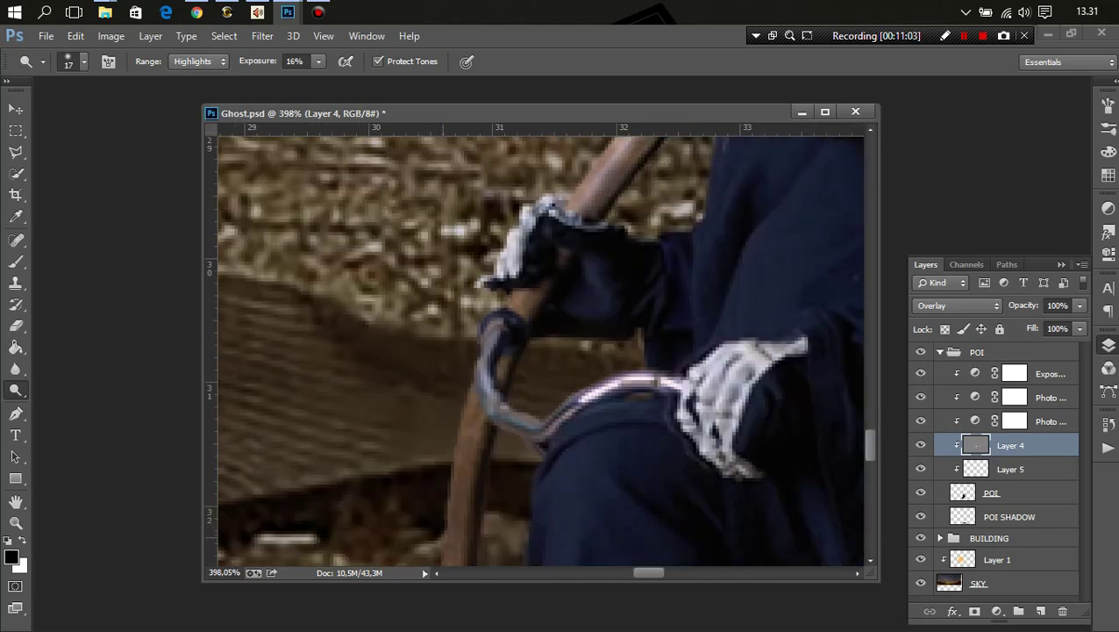
scroll(460, 347, down, 2)
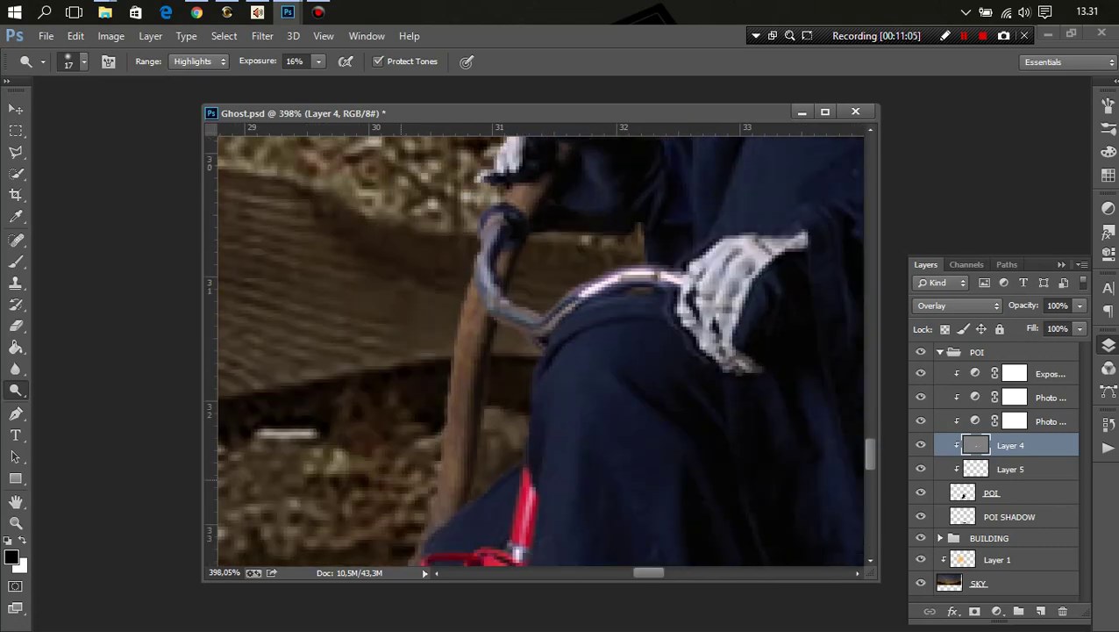
scroll(439, 290, down, 2)
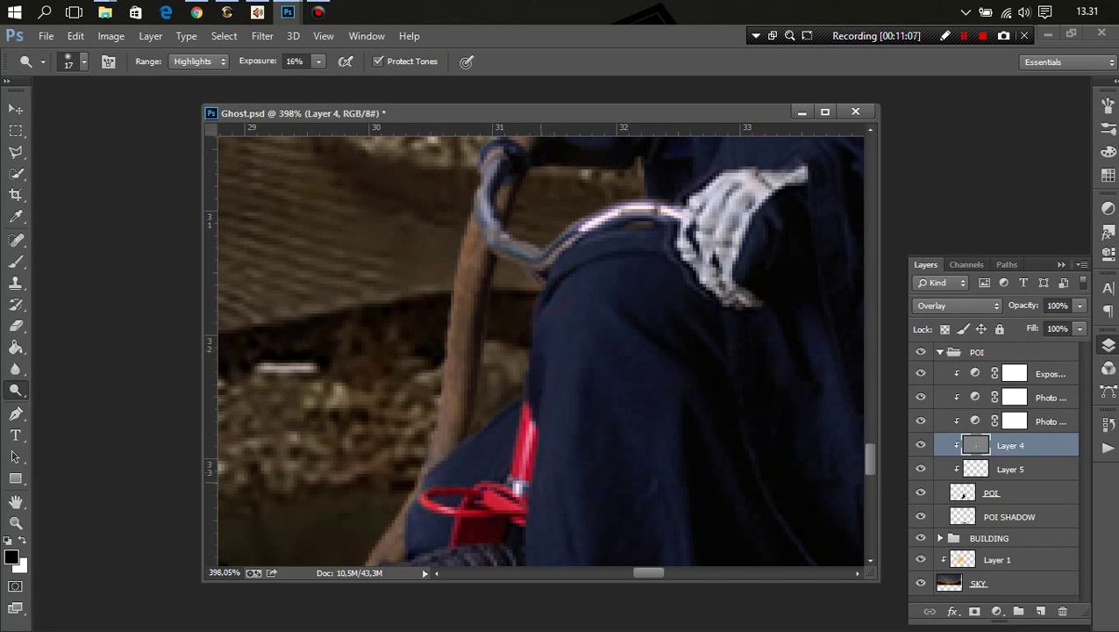
scroll(499, 324, down, 2)
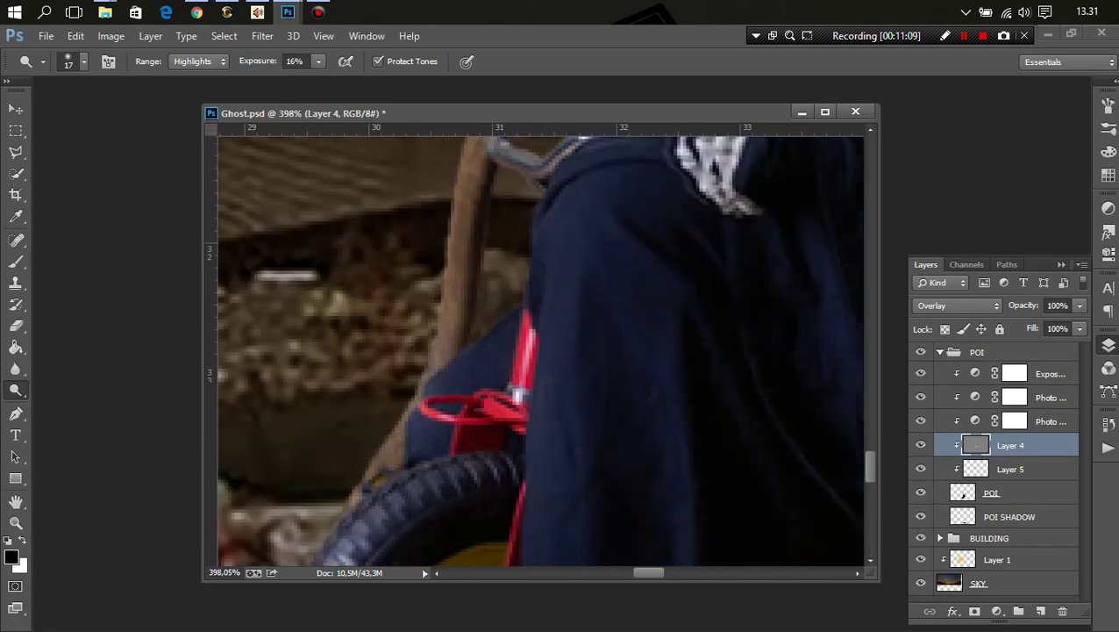
scroll(499, 324, down, 2)
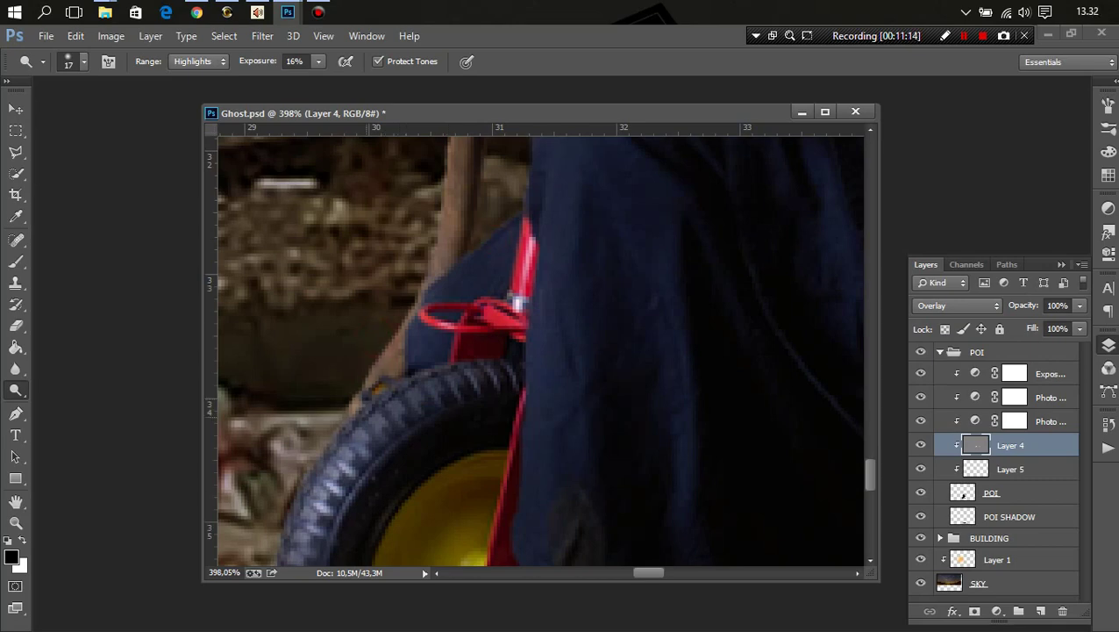
scroll(376, 337, down, 4)
scroll(376, 337, left, 2)
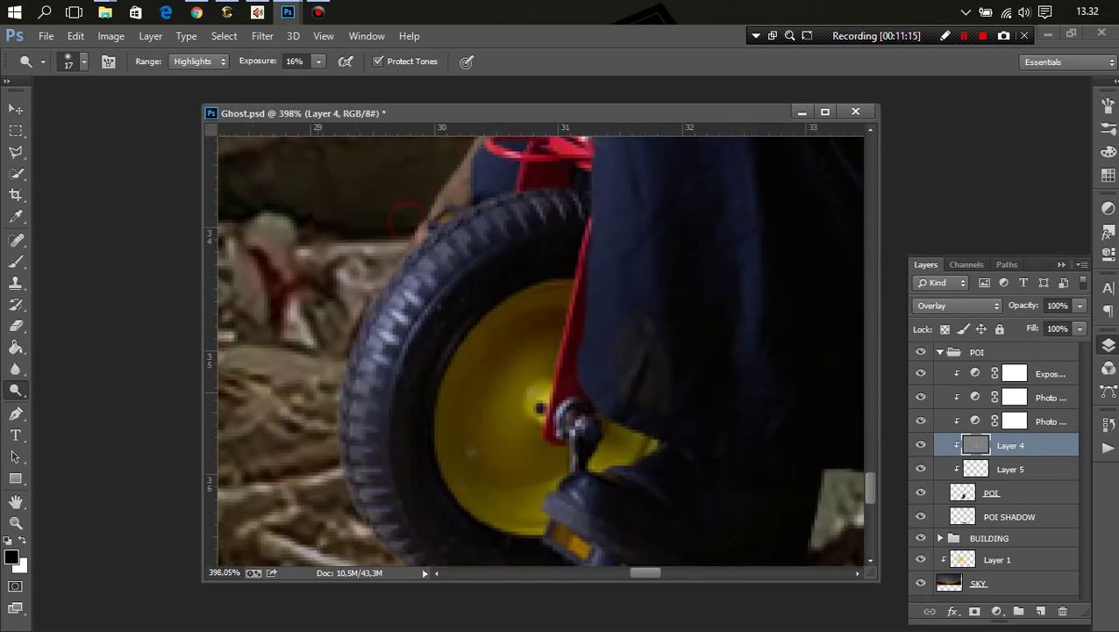
drag(363, 310, 355, 382)
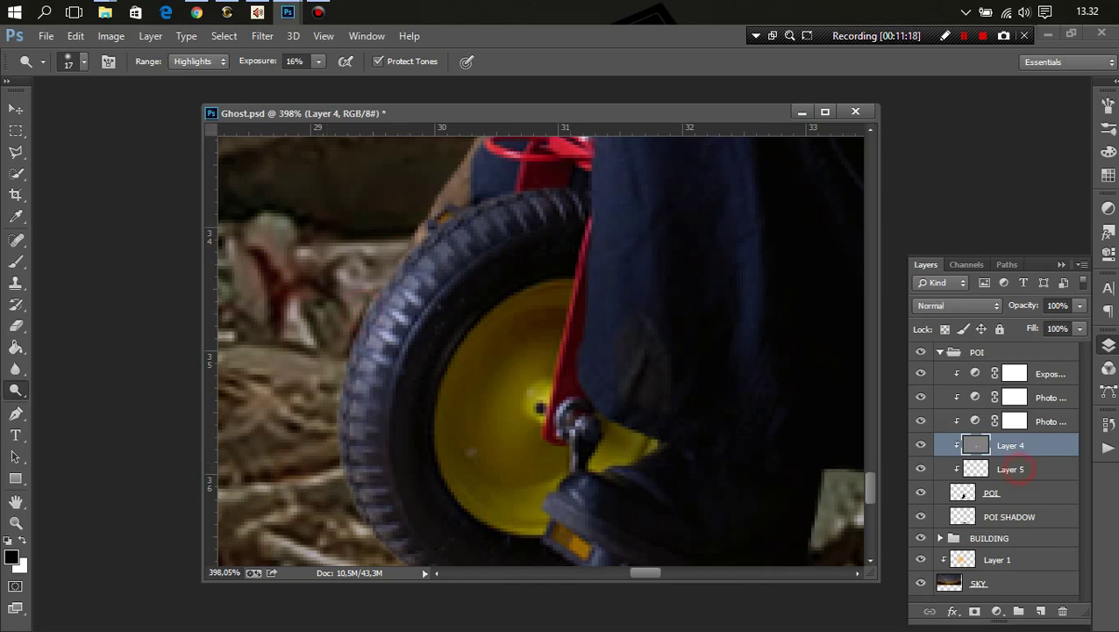
Make Layer 5 active and shrink the brush to a small 19 px tip
click(1010, 468)
key(b)
drag(505, 297, 502, 297)
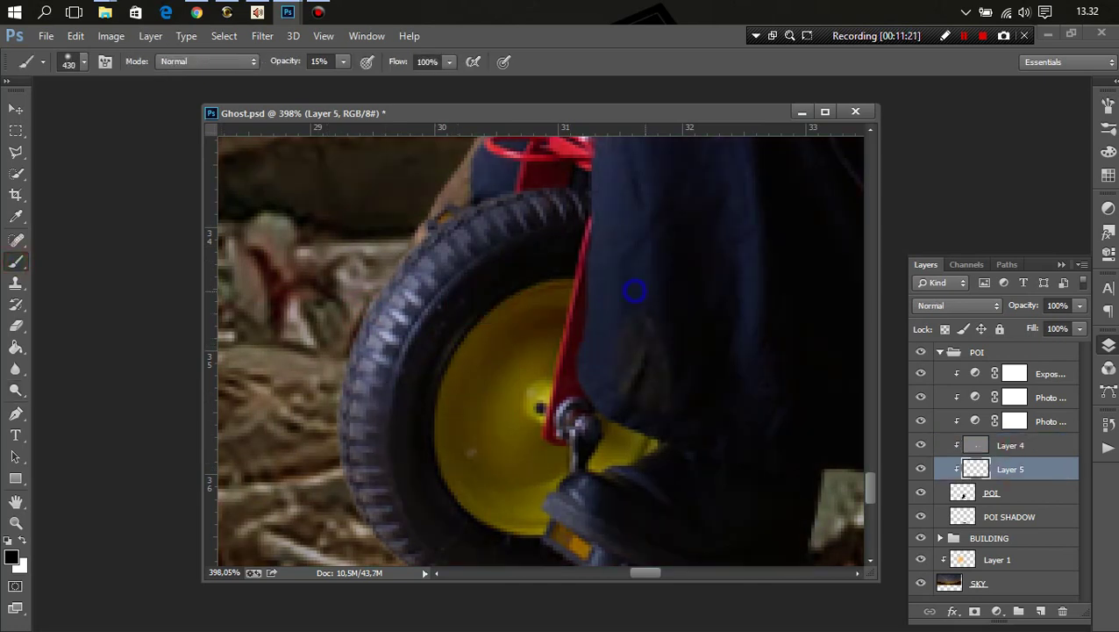
drag(635, 291, 597, 288)
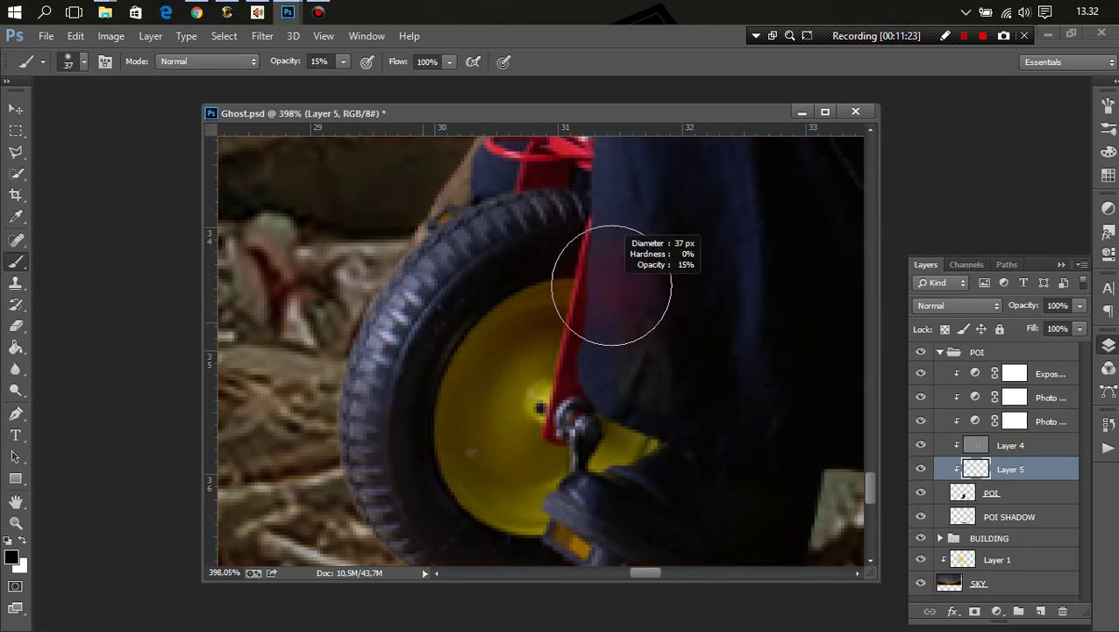
Paint dark over the front tire's bright left-edge tread highlights, then zoom out
drag(368, 379, 355, 435)
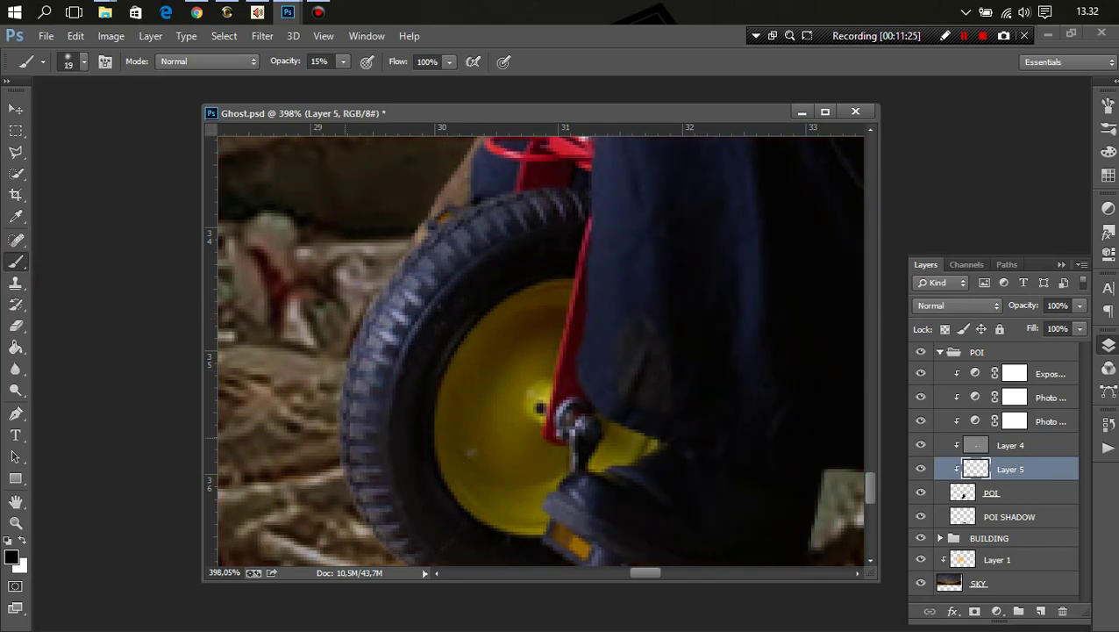
drag(422, 262, 392, 349)
drag(414, 293, 356, 411)
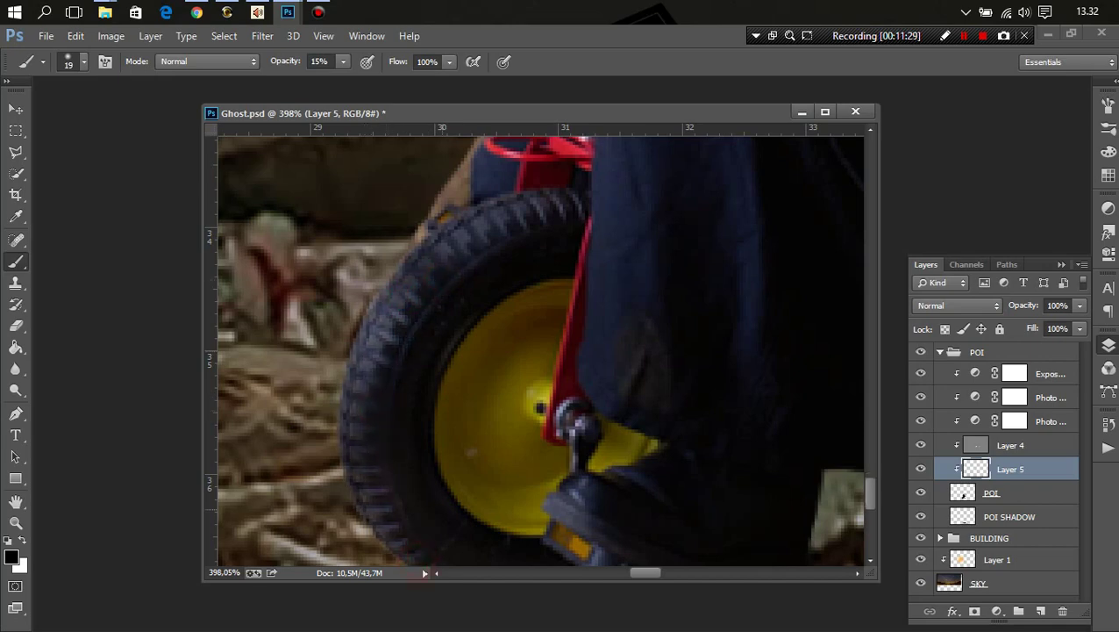
scroll(417, 558, down, 3)
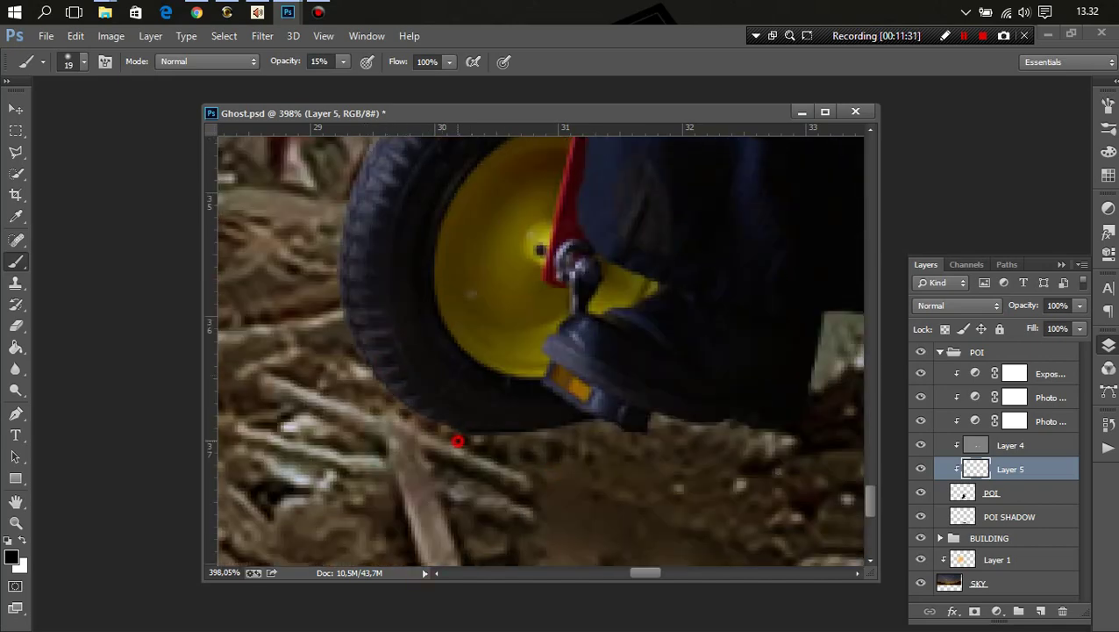
scroll(456, 438, down, 1)
scroll(456, 443, down, 1)
scroll(456, 443, down, 1)
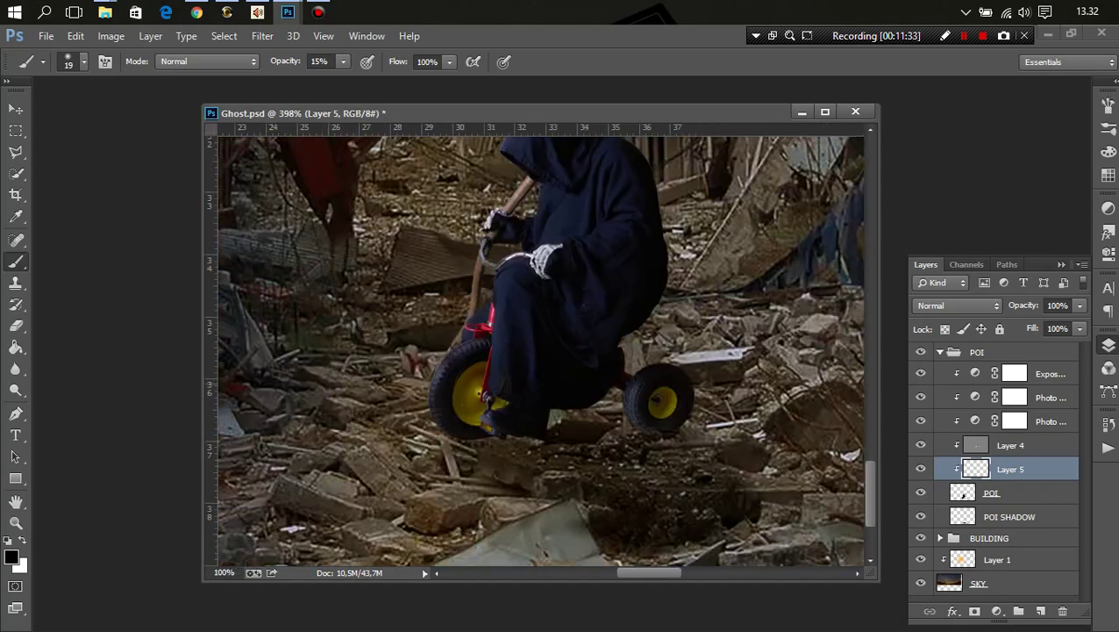
scroll(557, 356, up, 1)
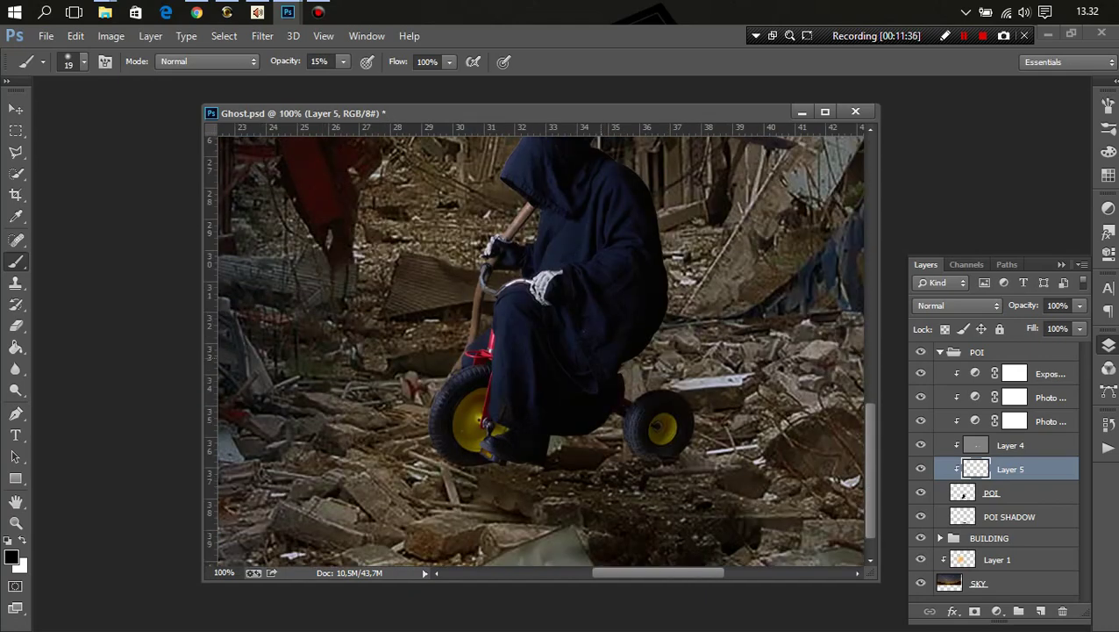
scroll(557, 356, up, 1)
scroll(557, 356, up, 2)
scroll(557, 357, down, 1)
scroll(557, 356, down, 1)
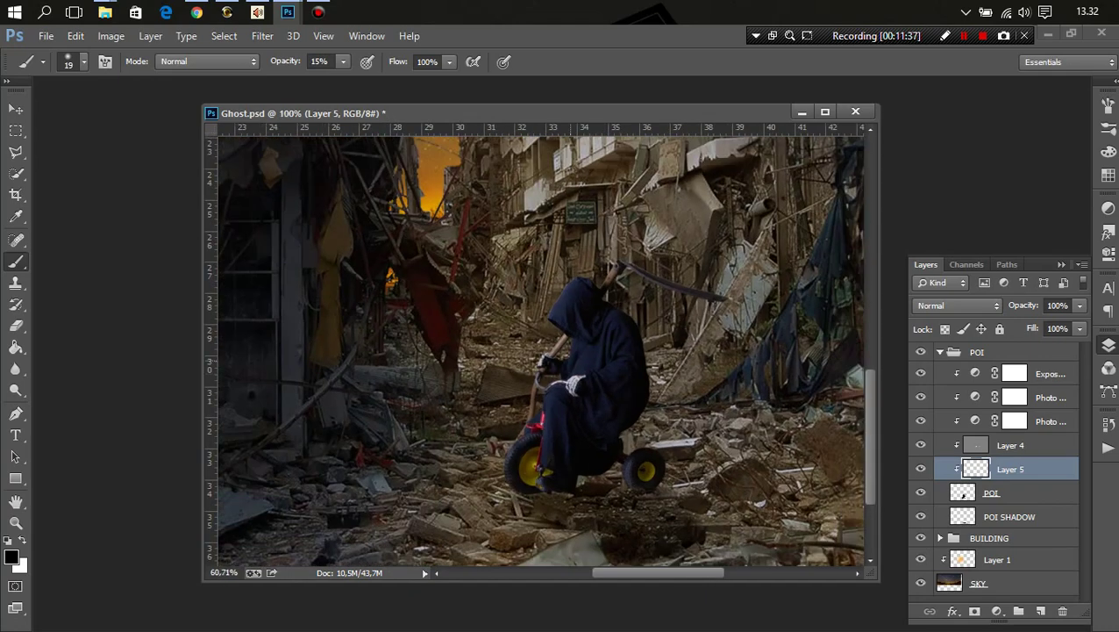
scroll(557, 356, down, 1)
scroll(557, 356, down, 1)
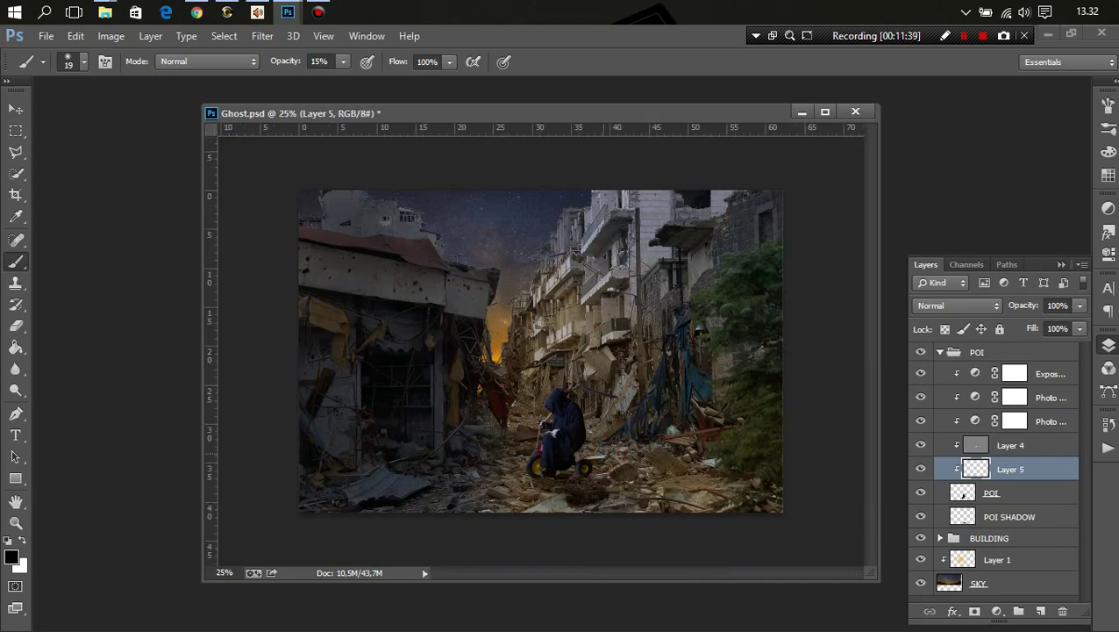
scroll(540, 351, up, 1)
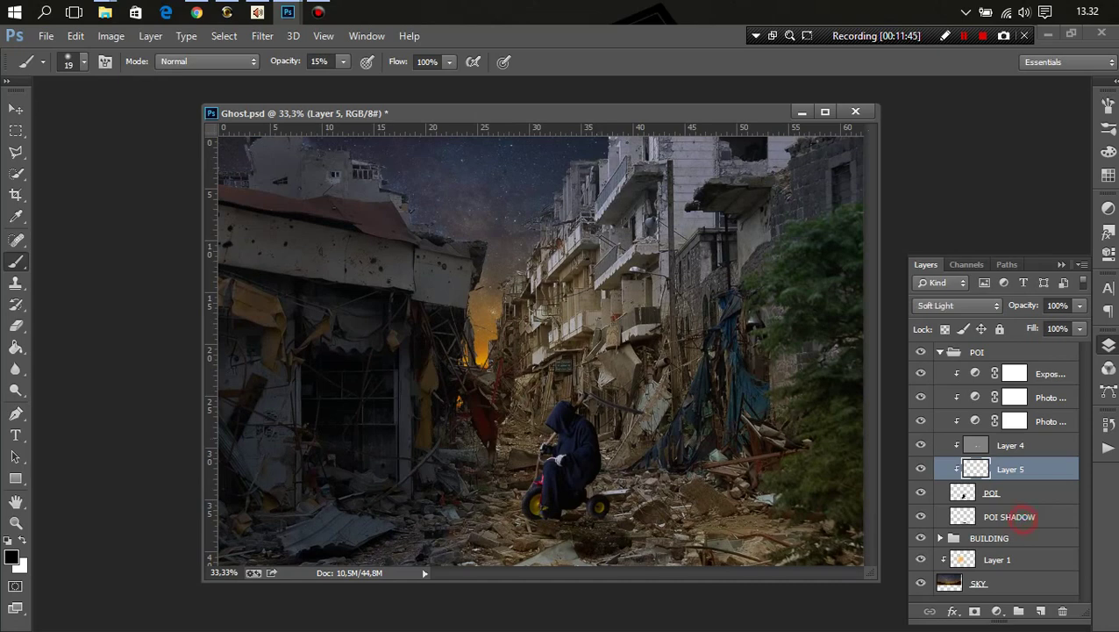
click(1009, 517)
drag(1018, 305, 1026, 304)
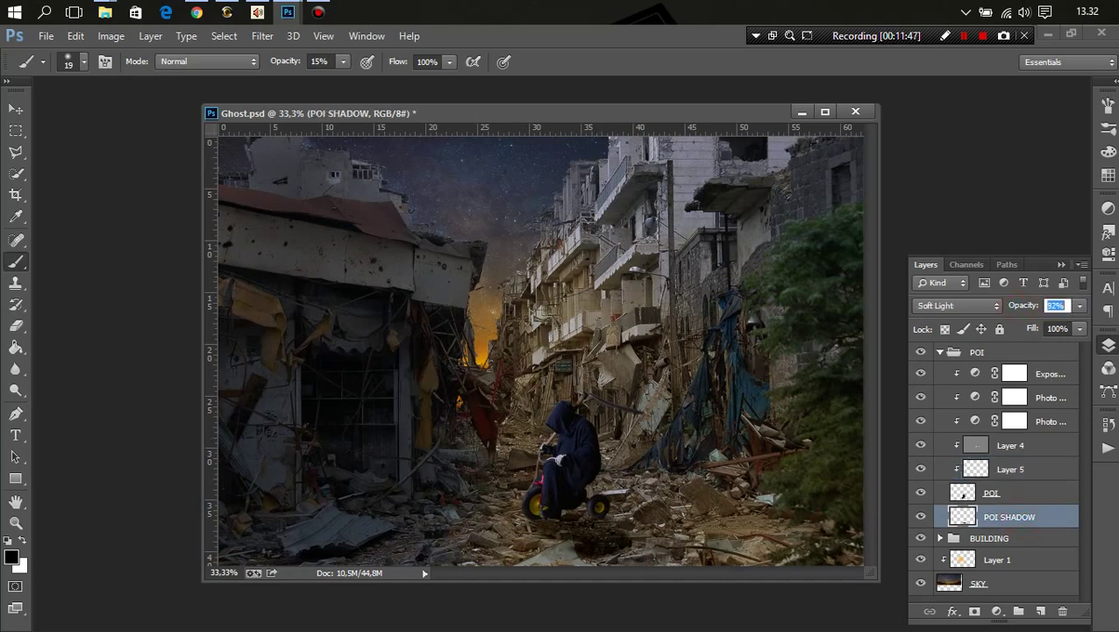
text(64)
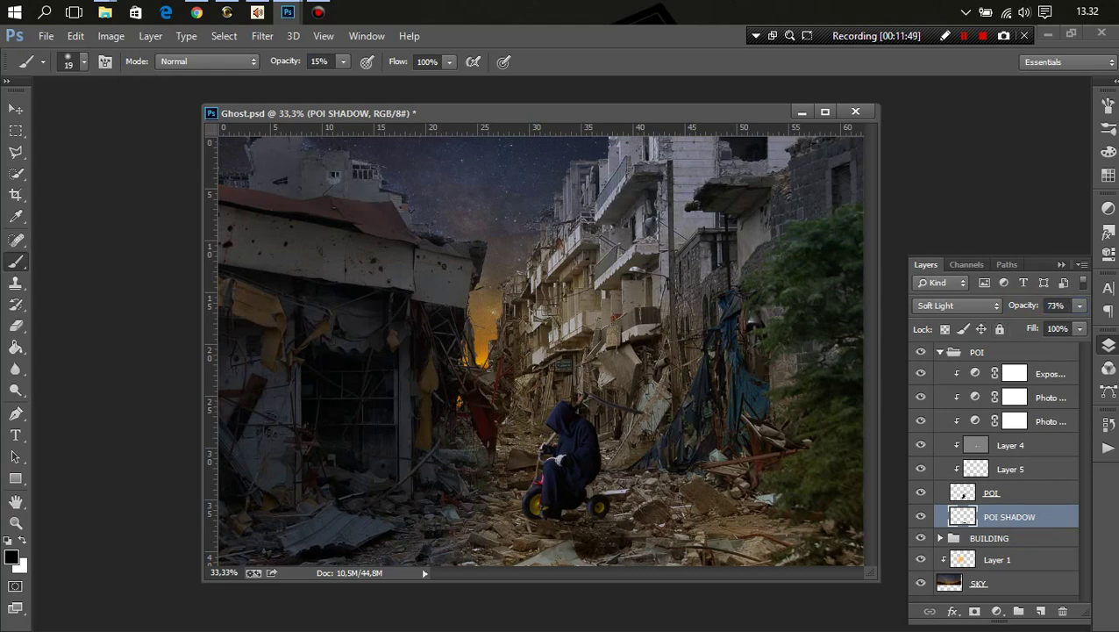
click(921, 517)
click(921, 517)
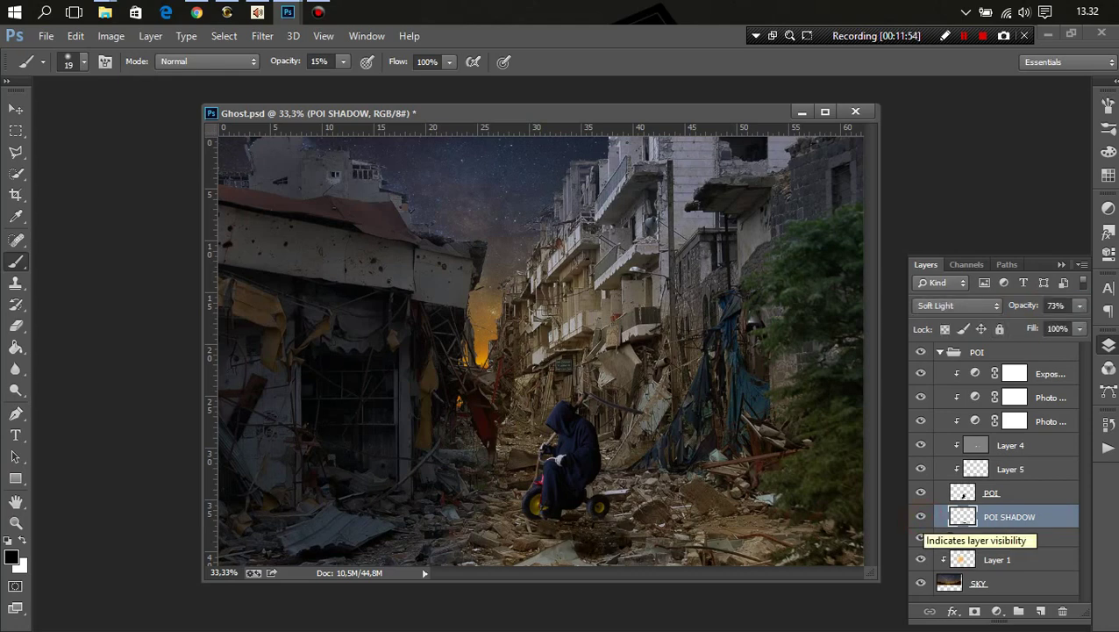
click(1011, 468)
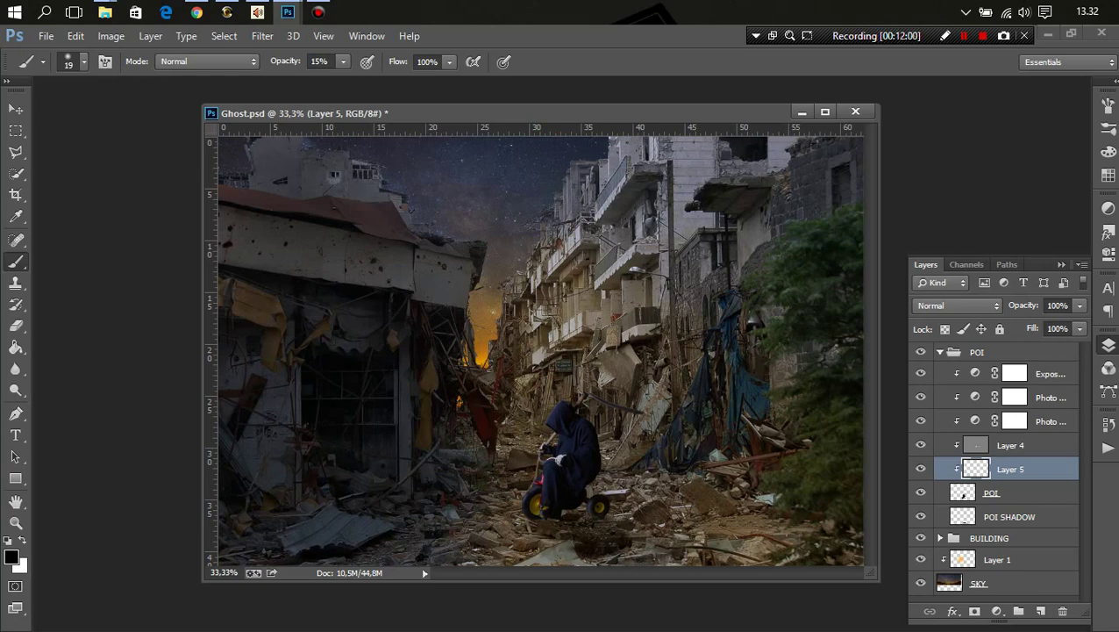
Add an empty Layer 6 above POI SHADOW and enlarge the brush to about 253 px
click(1026, 516)
click(1041, 611)
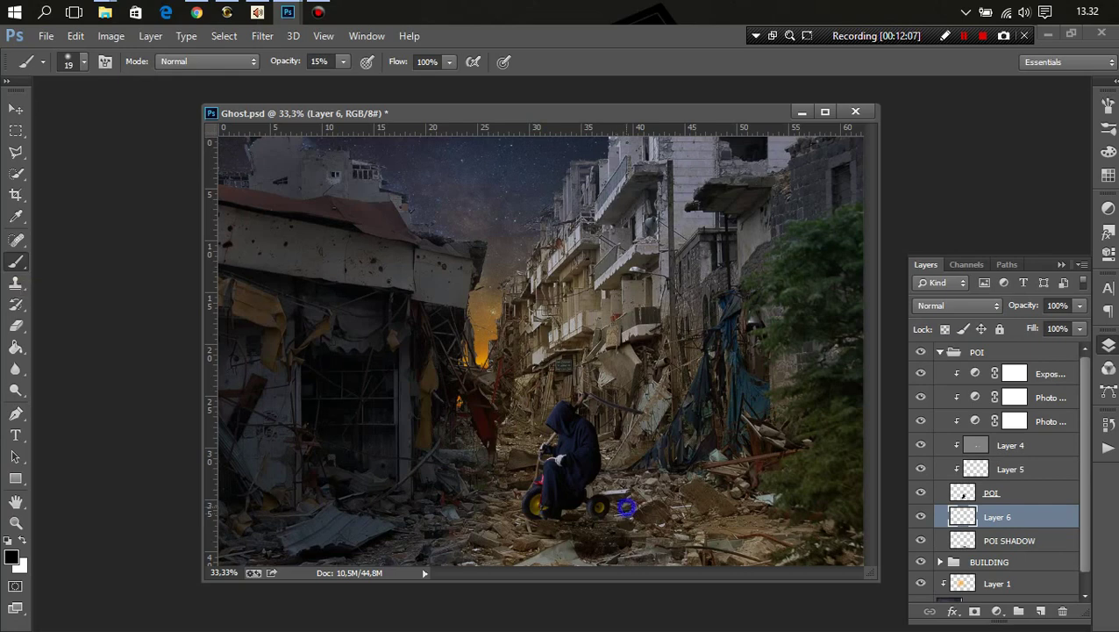
mouse_move(626, 505)
mouse_down()
mouse_move(618, 534)
mouse_move(562, 546)
mouse_move(722, 596)
mouse_move(698, 571)
mouse_up()
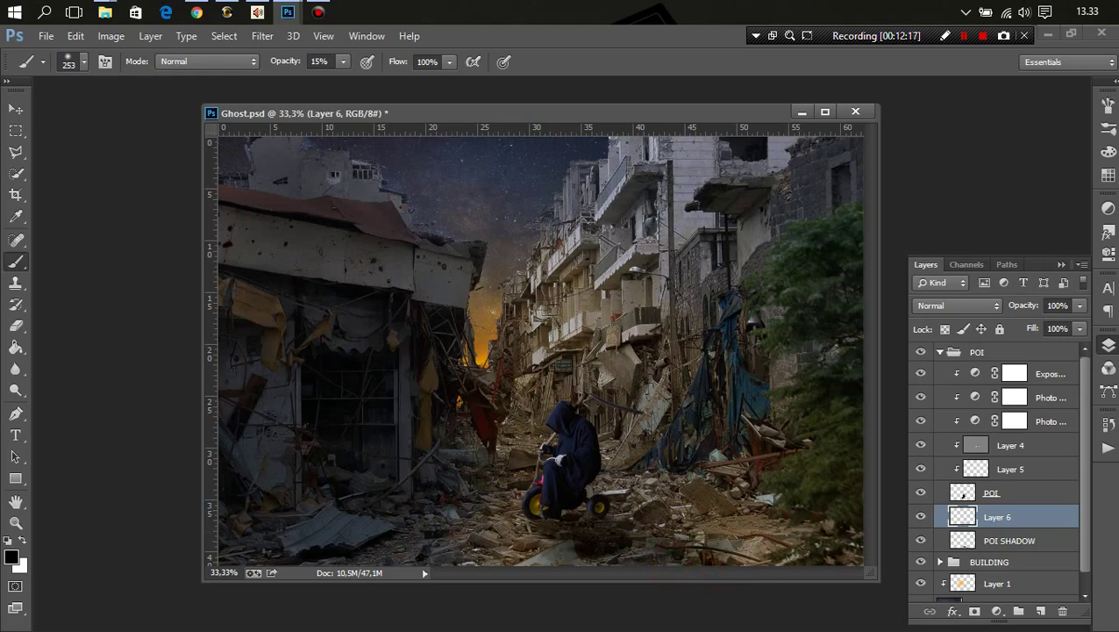
Save Ghost.psd, select the POI layer, and collapse the POI group holding Layer 6
key(v)
key(ctrl+s)
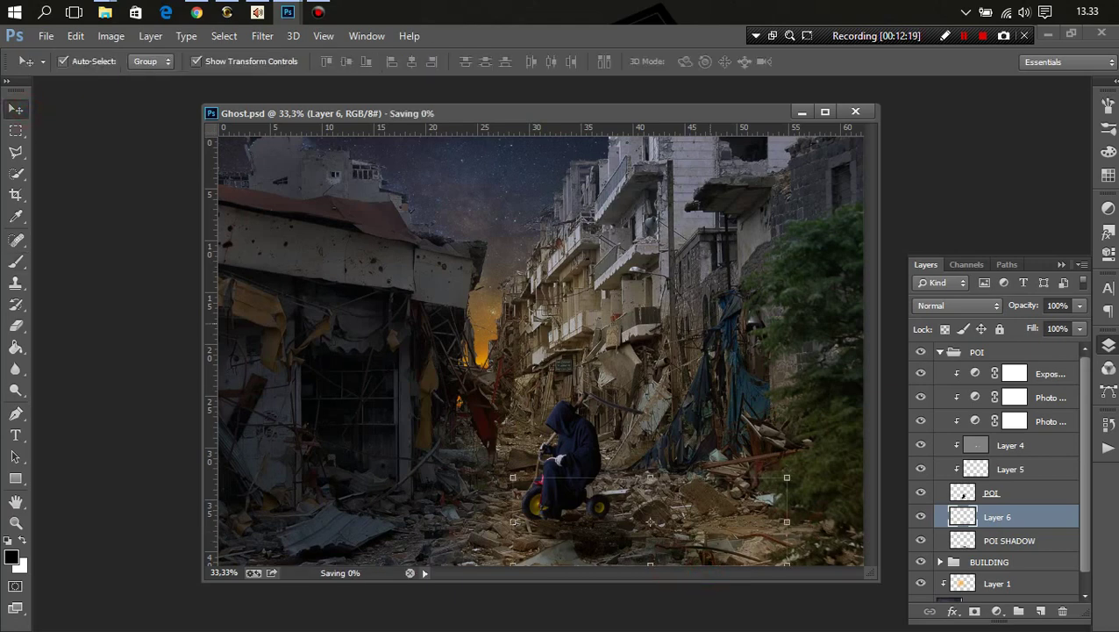
double_click(997, 517)
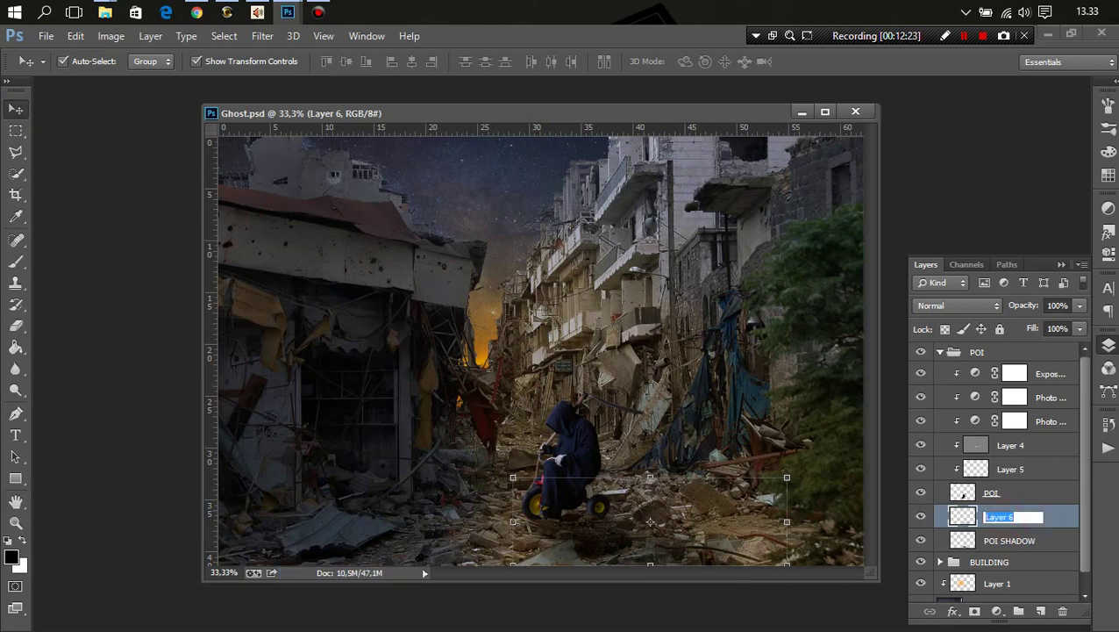
click(963, 494)
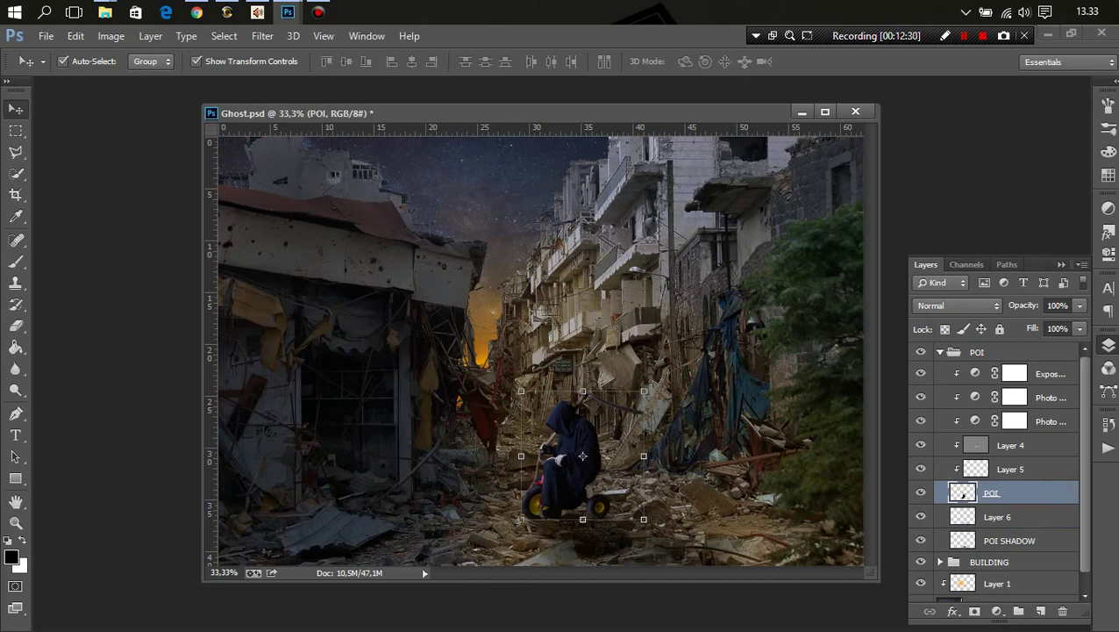
click(940, 352)
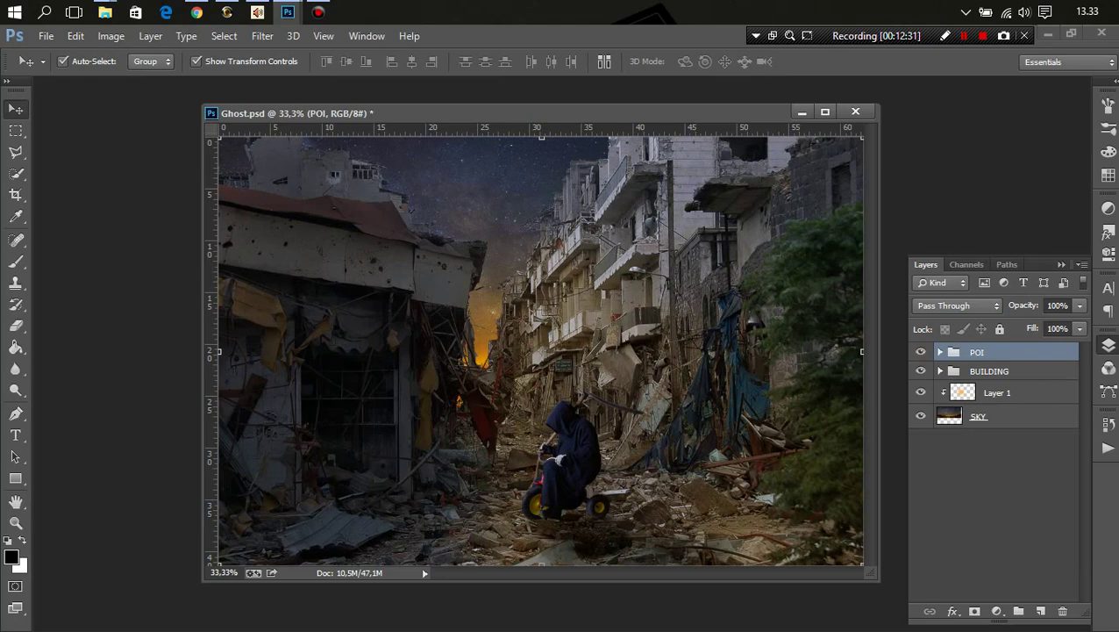